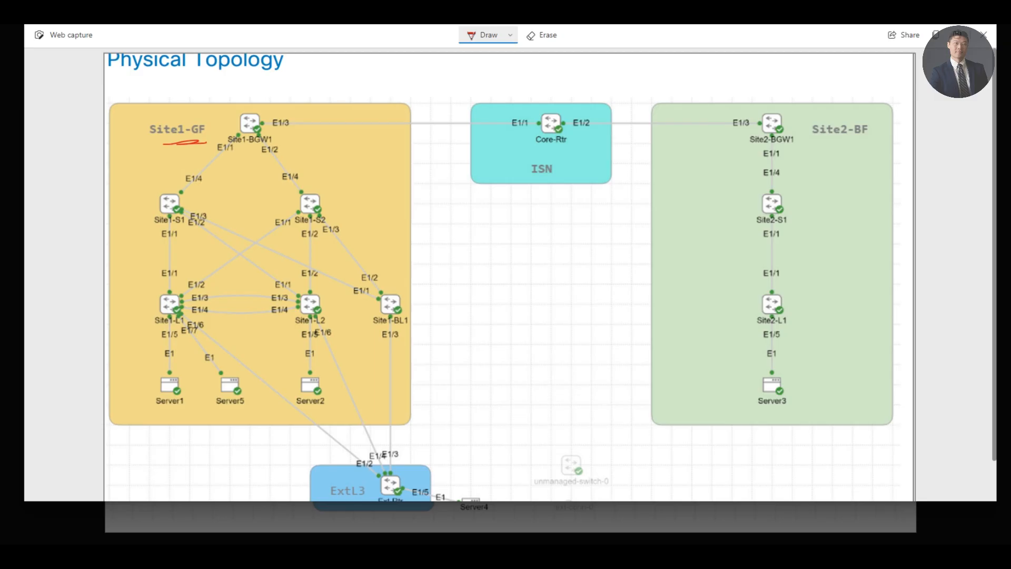
Handwrite the red notes ASN, BUM and IGP beside Site1-S2 in the Site1-GF area of the topology
mouse_move(320, 168)
left_mouse_down()
mouse_move(323, 153)
mouse_move(331, 167)
mouse_move(348, 163)
mouse_move(351, 149)
left_mouse_up()
mouse_move(324, 179)
left_mouse_down()
mouse_move(324, 190)
mouse_move(340, 187)
mouse_move(344, 174)
mouse_move(363, 171)
mouse_move(369, 179)
mouse_move(341, 212)
mouse_move(364, 214)
mouse_move(364, 206)
left_mouse_up()
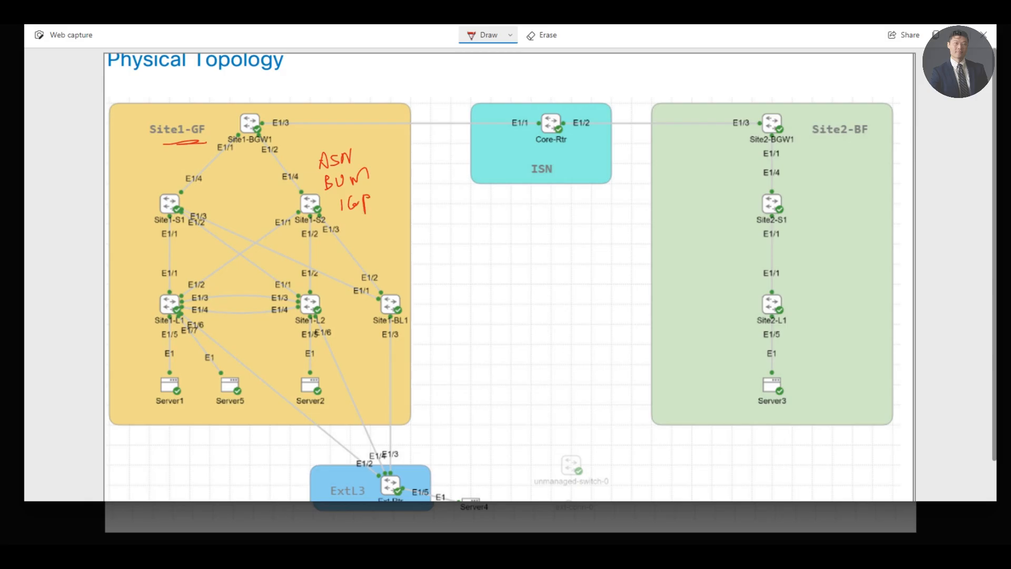
mouse_move(345, 231)
left_mouse_down()
mouse_move(377, 228)
mouse_move(390, 207)
left_mouse_up()
mouse_move(374, 241)
left_mouse_down()
mouse_move(374, 257)
mouse_move(400, 257)
mouse_move(404, 245)
left_mouse_up()
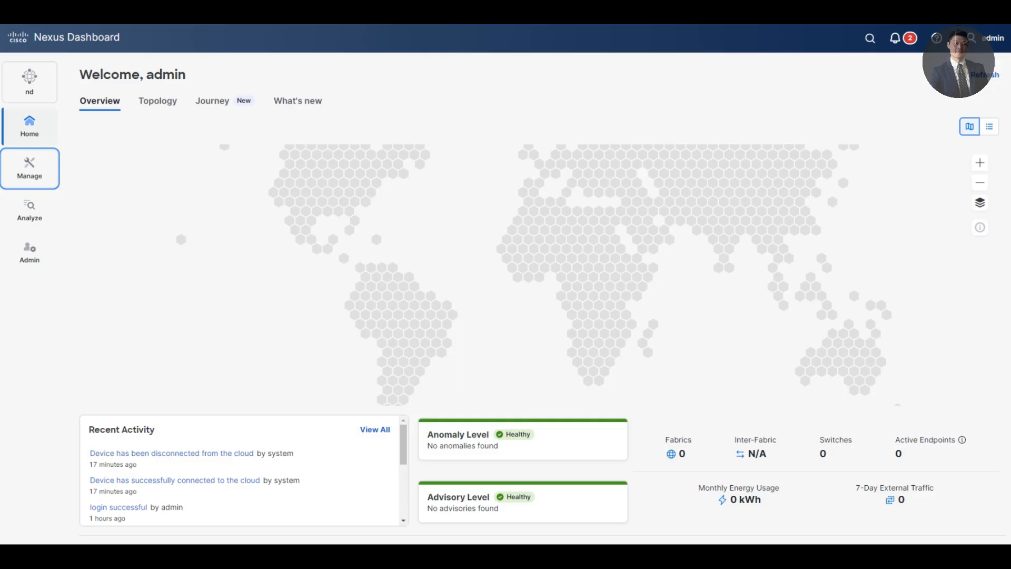
Switch to Nexus Dashboard and begin creating a fabric with the Create new LAN fabric category
left_click(30, 168)
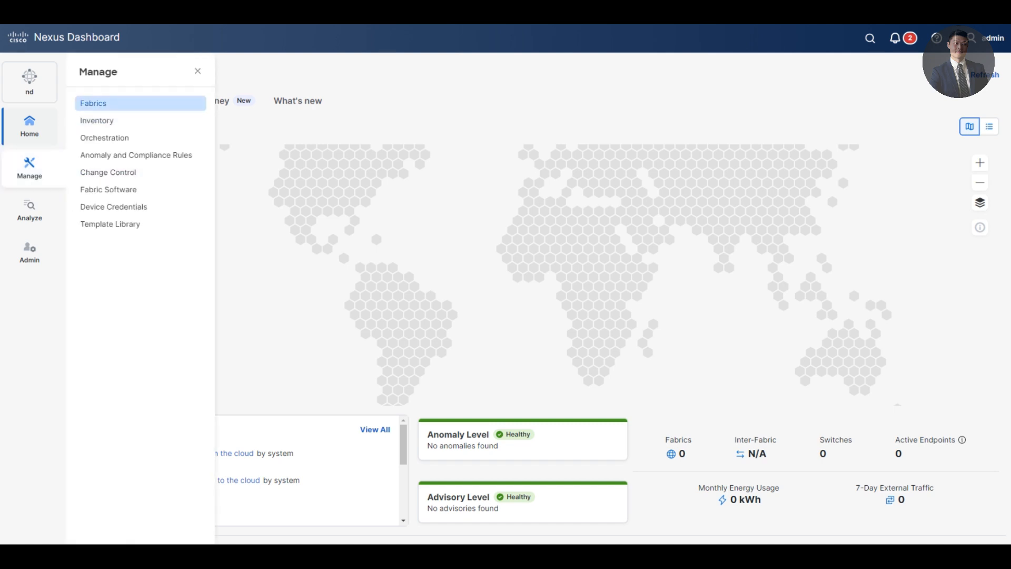
left_click(94, 104)
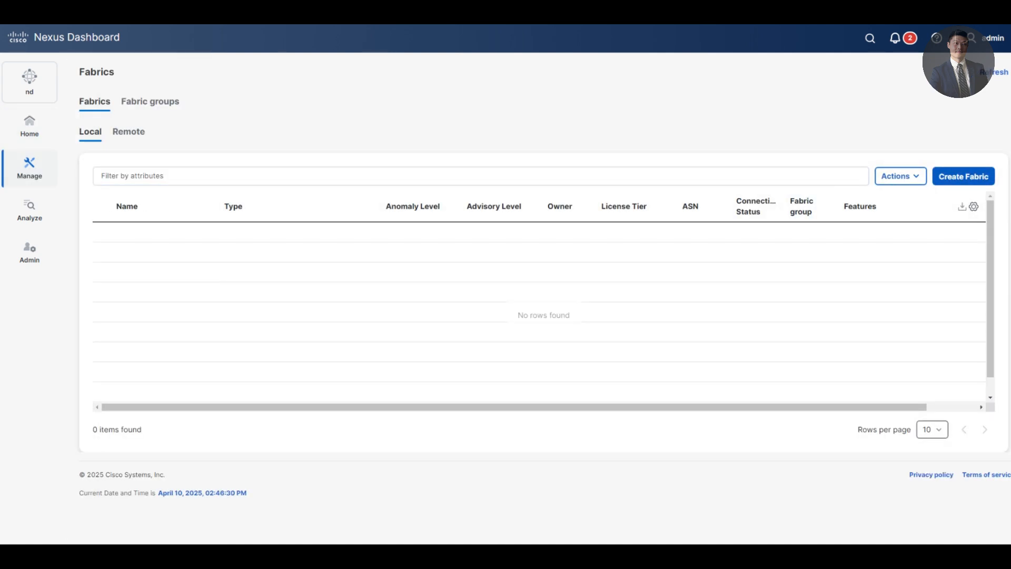
left_click(963, 176)
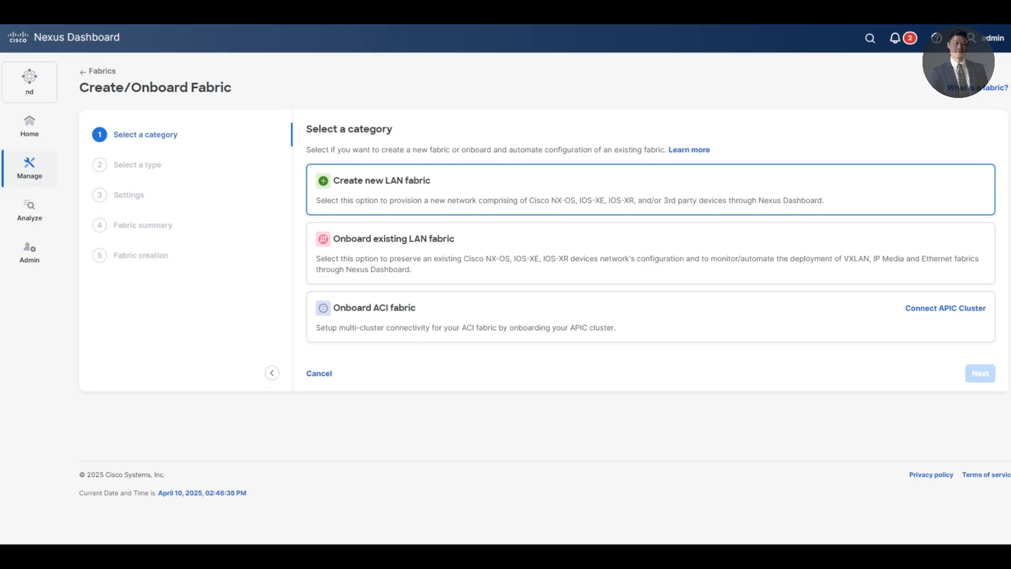
left_click(650, 189)
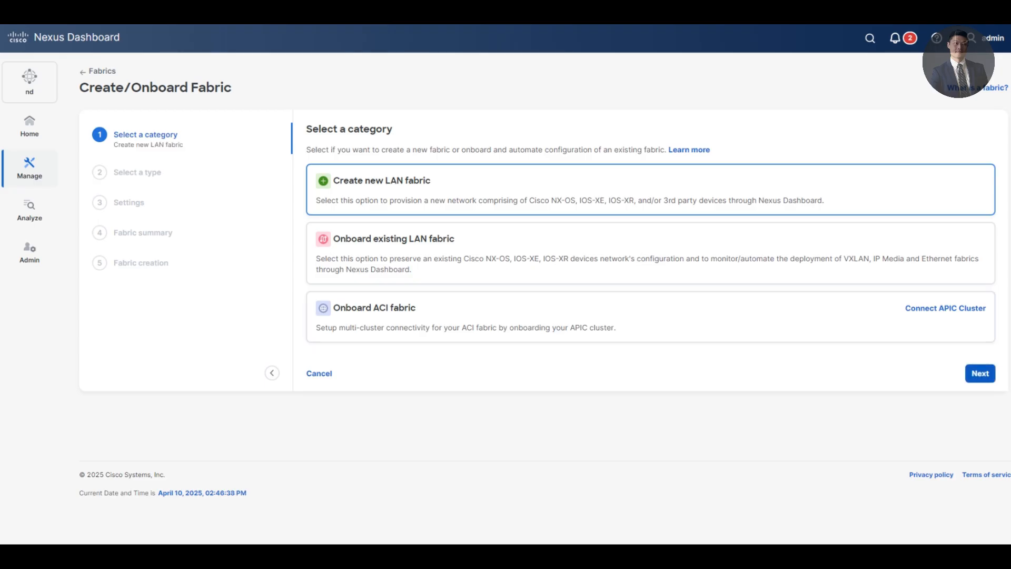
left_click(979, 373)
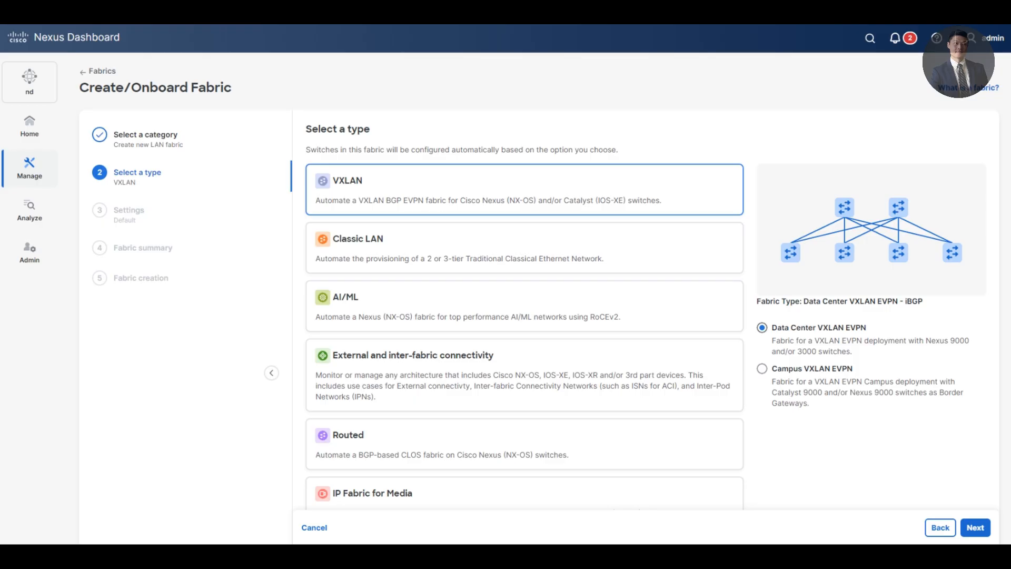
Review the Classic LAN, AI/ML, External and inter-fabric connectivity, Routed and IP Fabric for Media fabric types
scroll(524, 231, "down", 1)
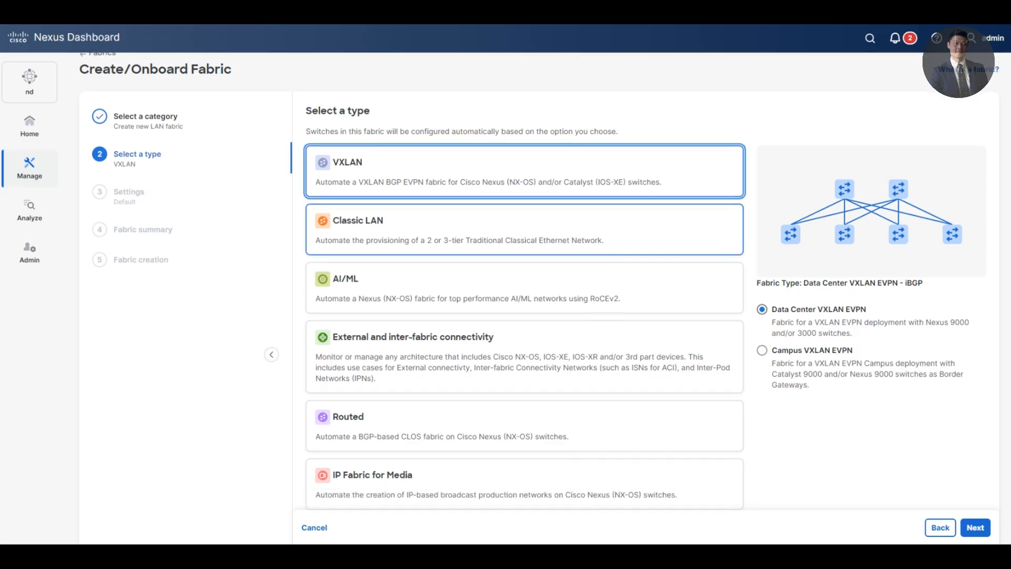
left_click(525, 230)
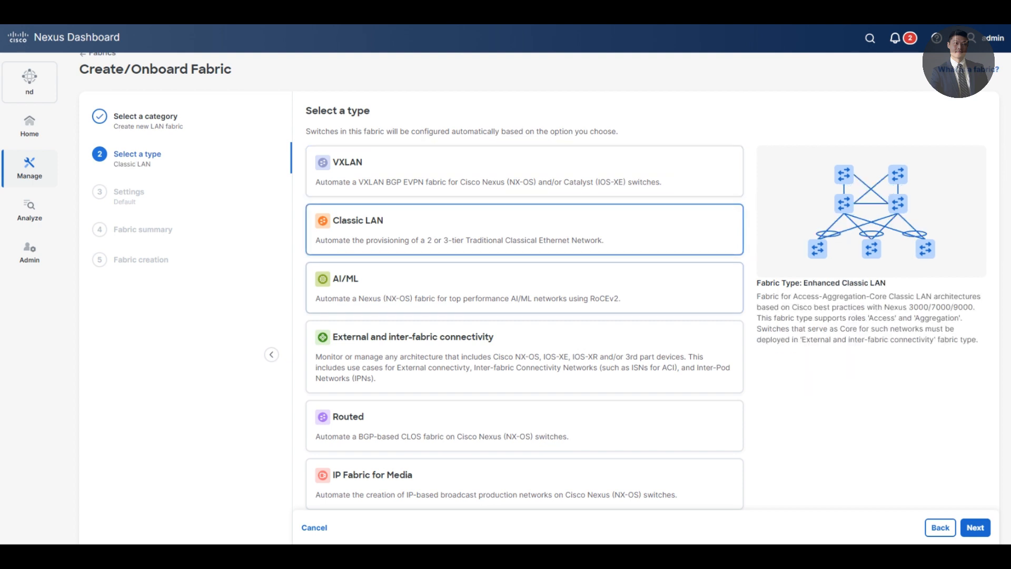
left_click(524, 287)
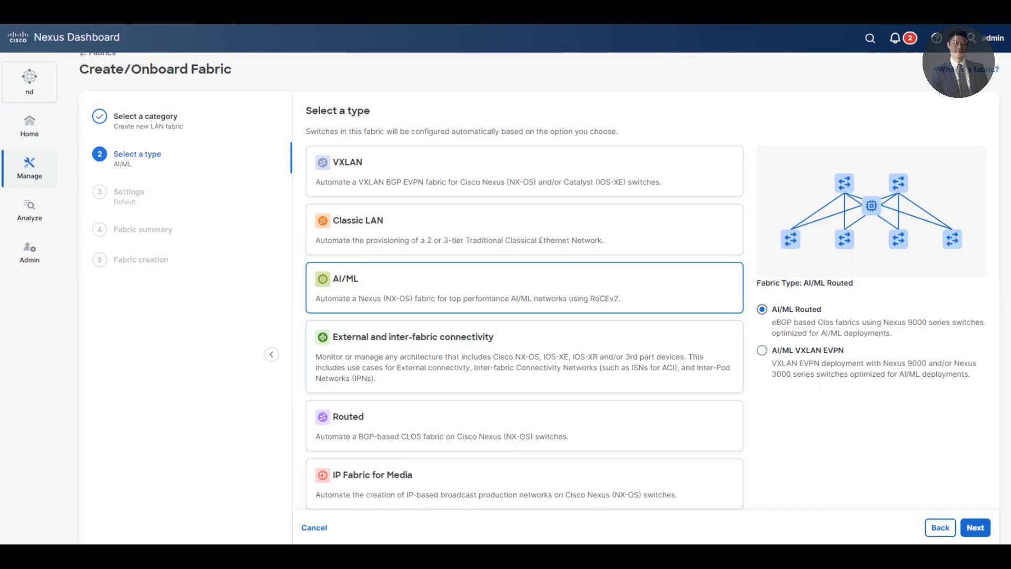
left_click(525, 356)
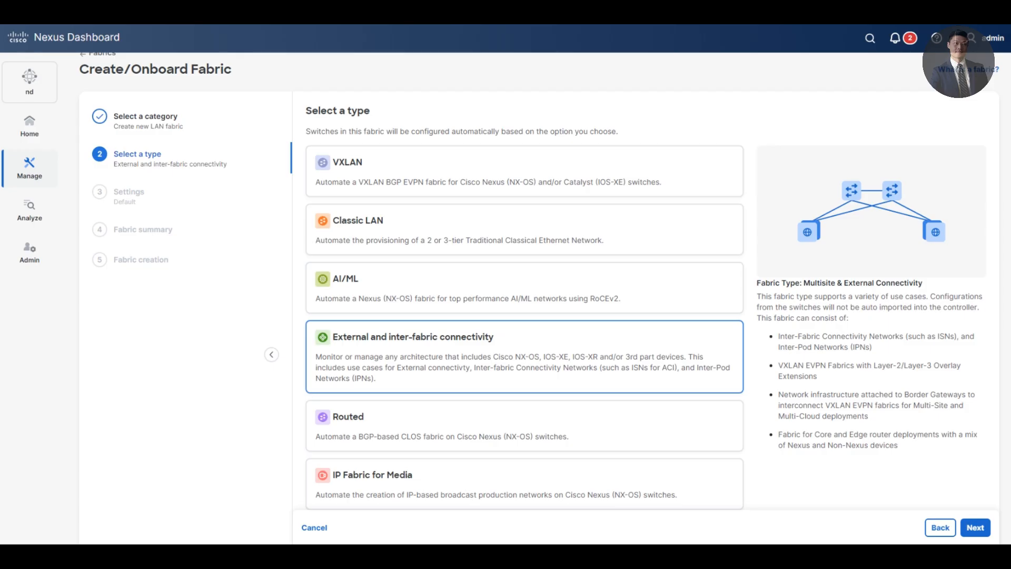
left_click(524, 426)
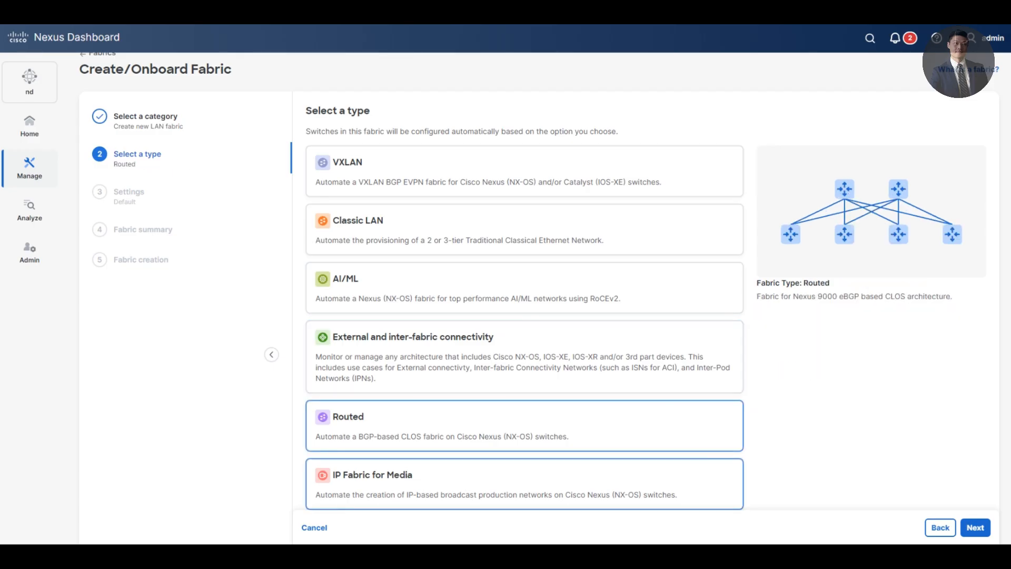
left_click(524, 484)
scroll(542, 299, "down", 2)
scroll(542, 286, "up", 2)
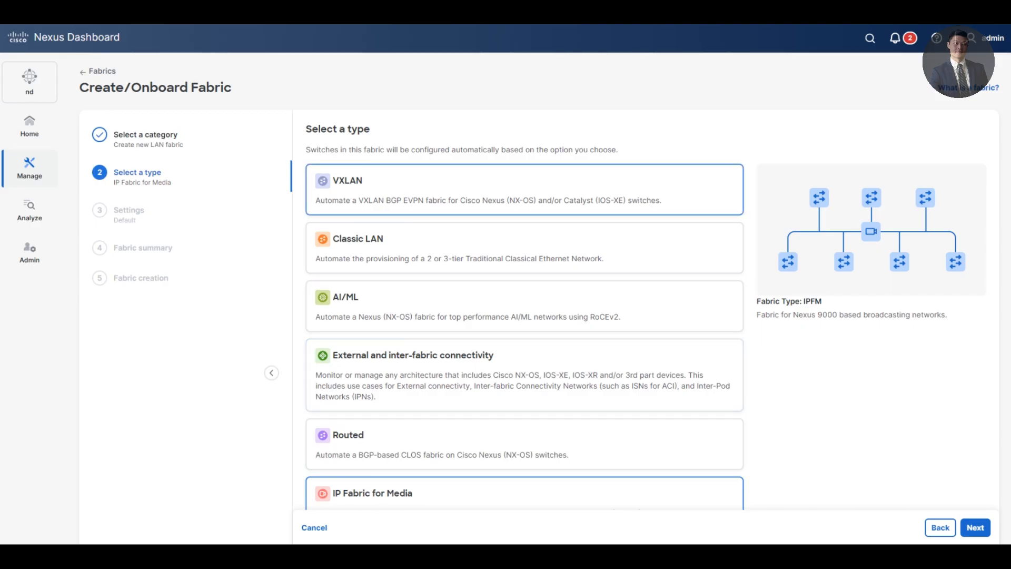
Choose the VXLAN fabric type with the Data Center VXLAN EVPN option and proceed to its settings
left_click(525, 190)
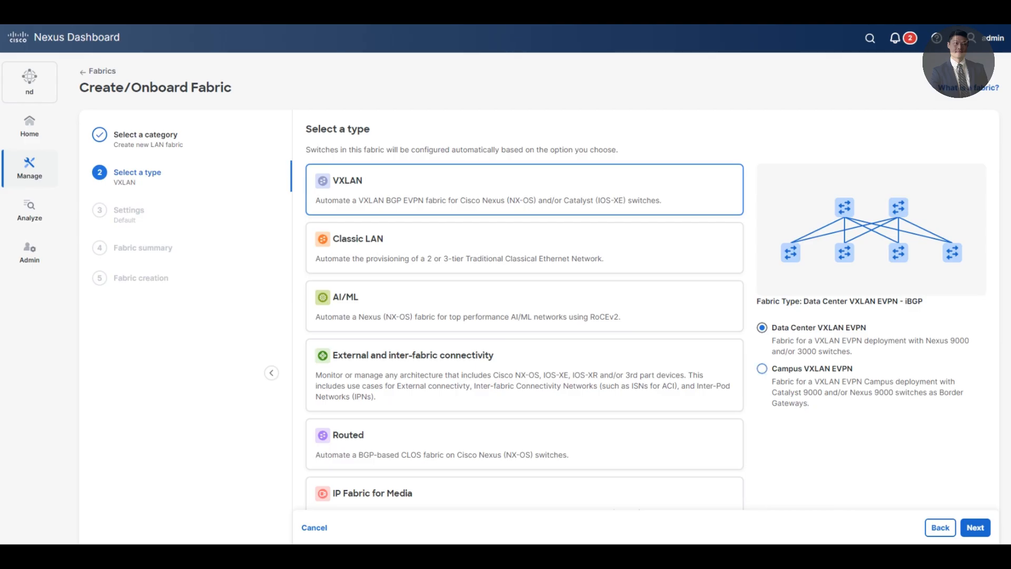
left_click(762, 369)
left_click(762, 328)
left_click(974, 527)
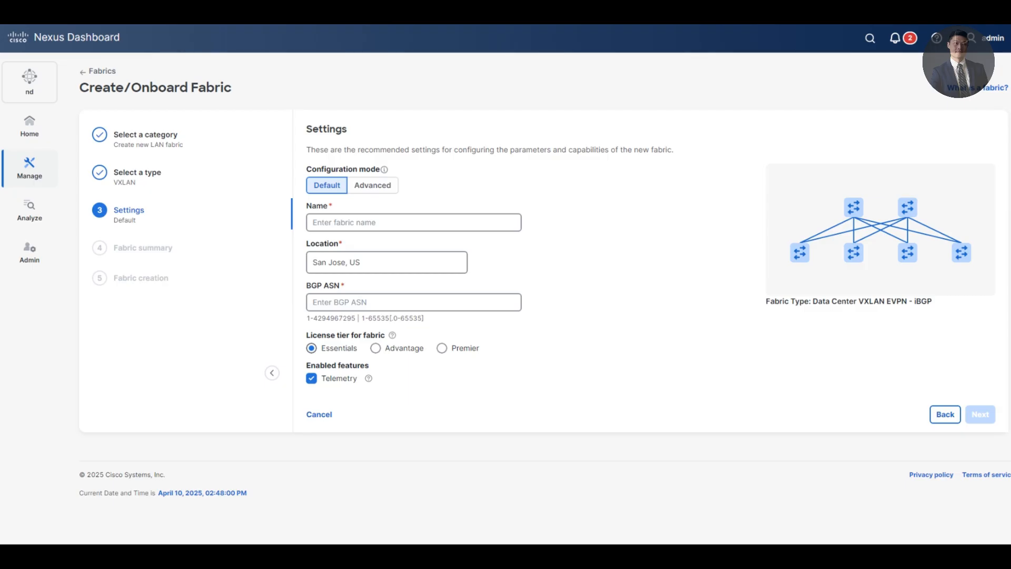
Set the configuration mode to Advanced and name the fabric Site1-Greenfield
left_click(372, 185)
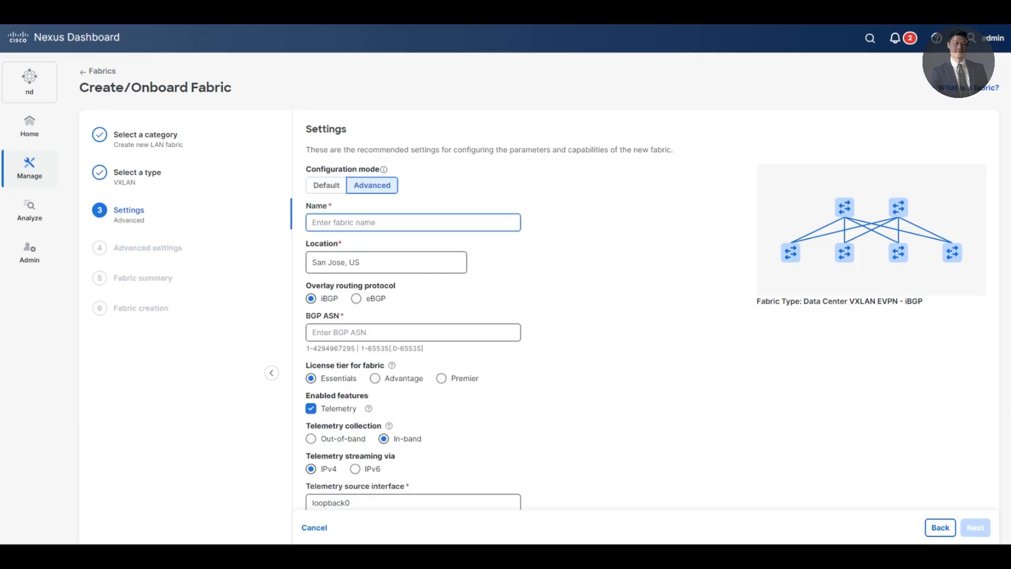
left_click(380, 222)
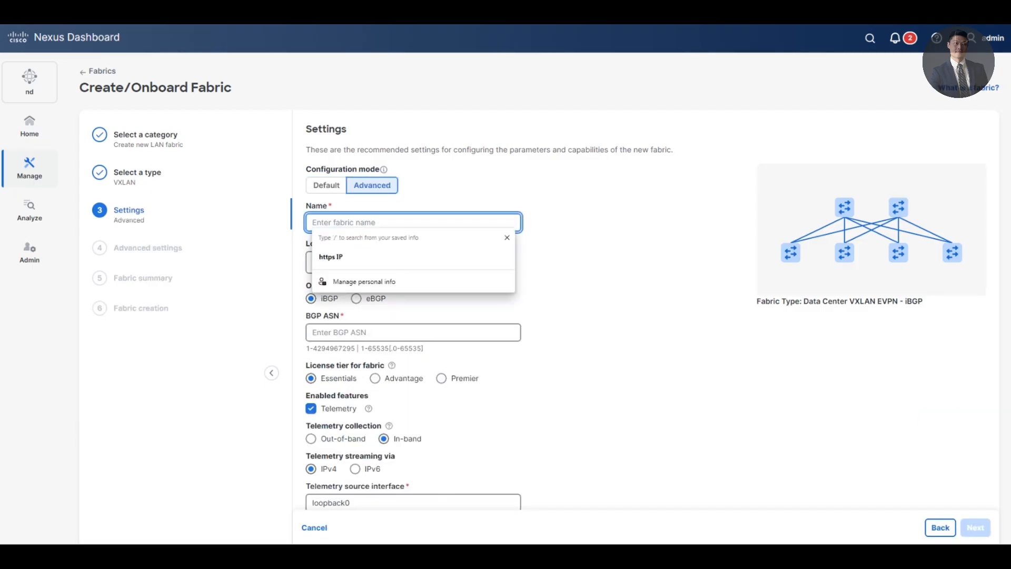
type("Si")
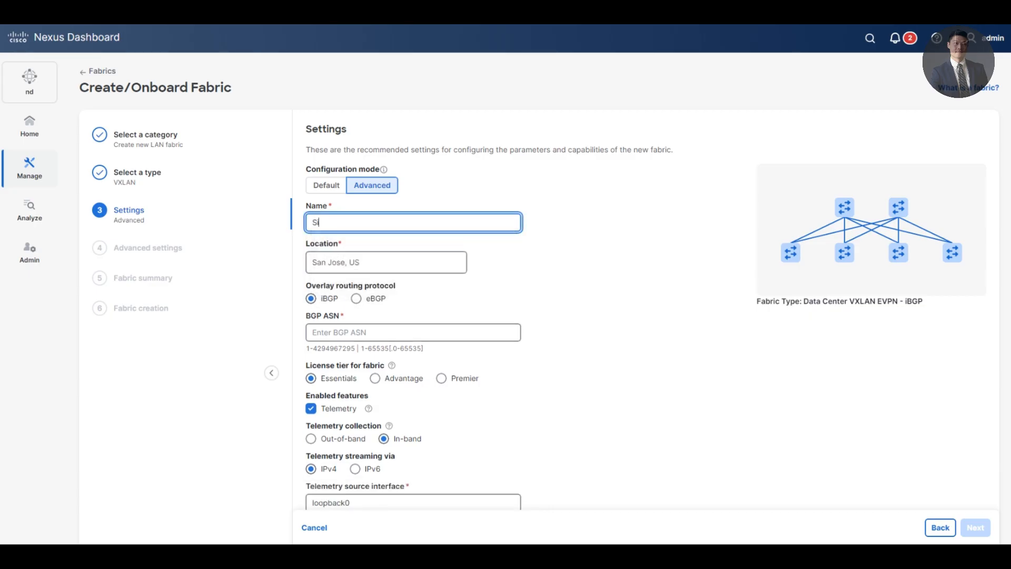
type("te1-Greenfield")
Set the fabric's BGP ASN to 65111 and its license tier to Premier
scroll(413, 295, "down", 1)
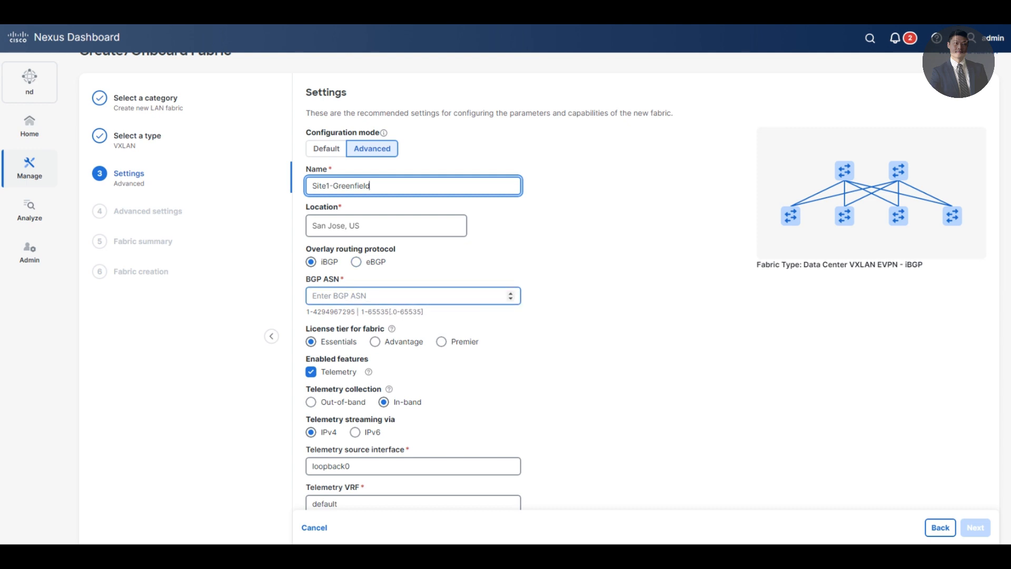
left_click(352, 295)
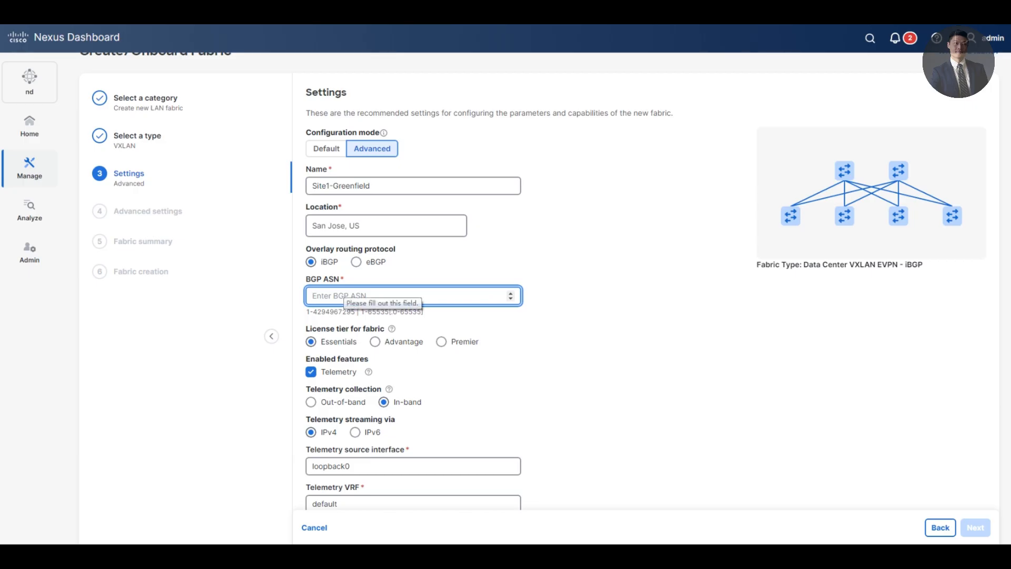
type("65111")
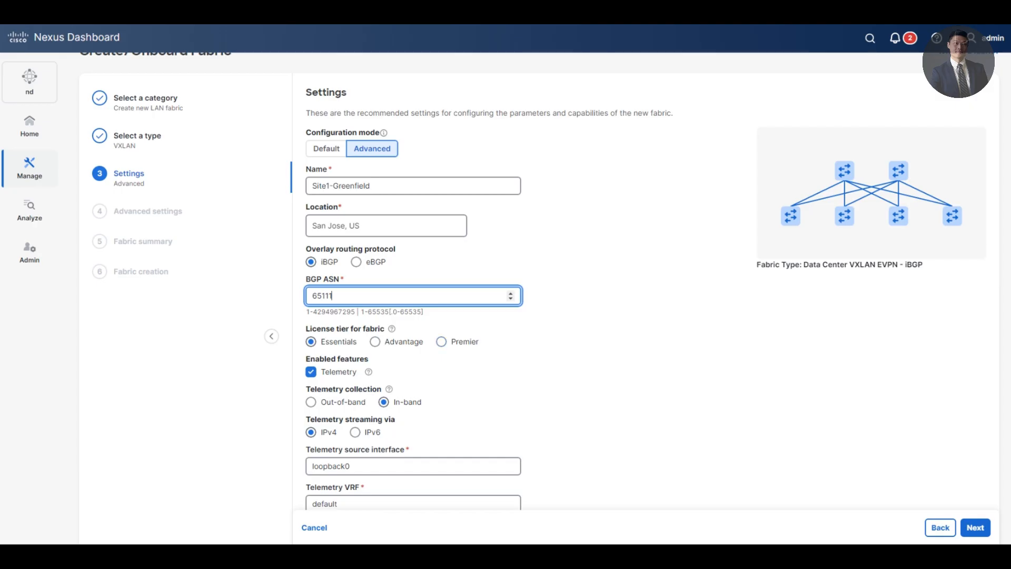
left_click(441, 341)
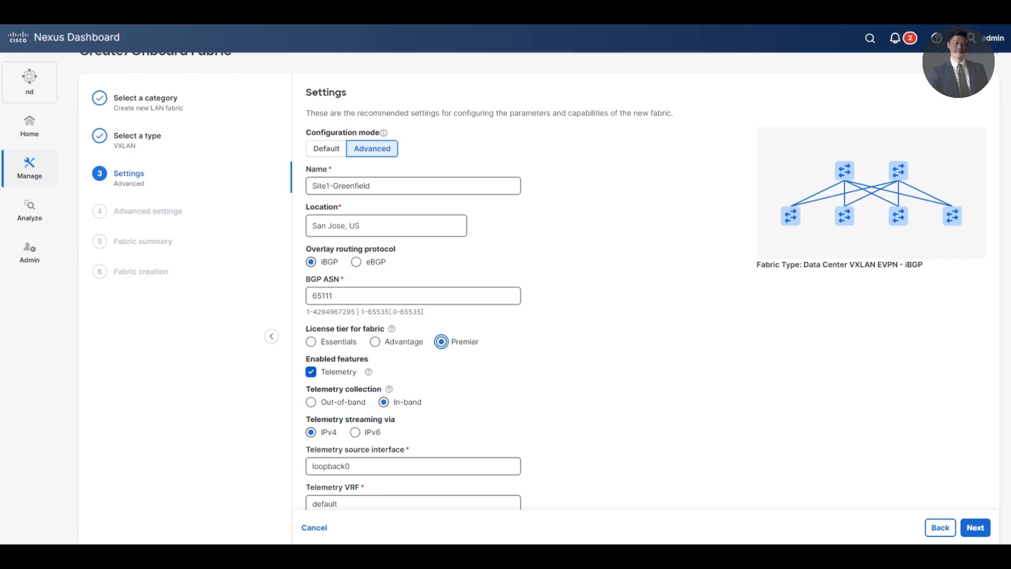
Consult the Telemetry overview, disable Telemetry for the fabric and proceed to the advanced settings
left_click(311, 372)
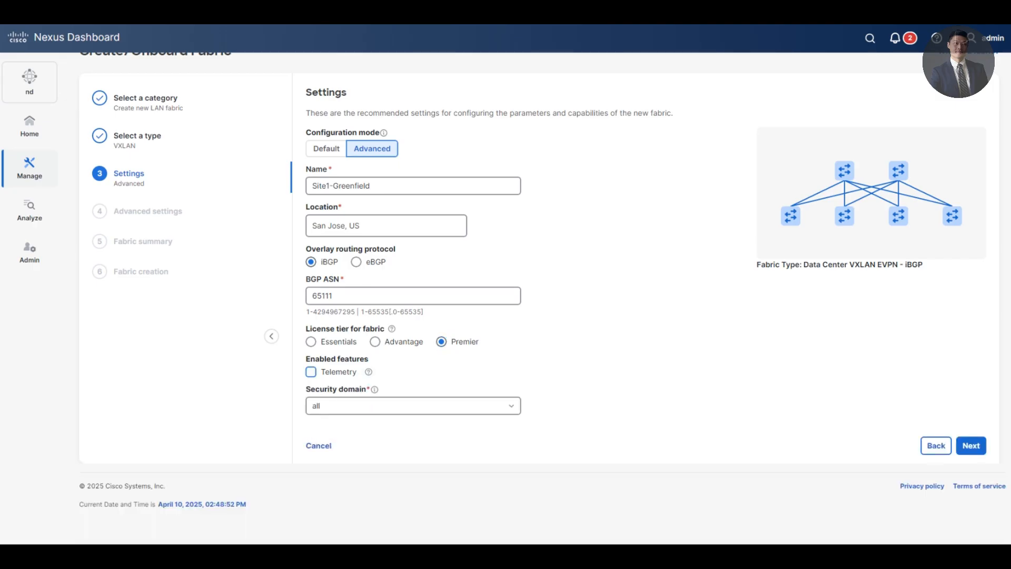
left_click(311, 371)
left_click(310, 371)
left_click(369, 372)
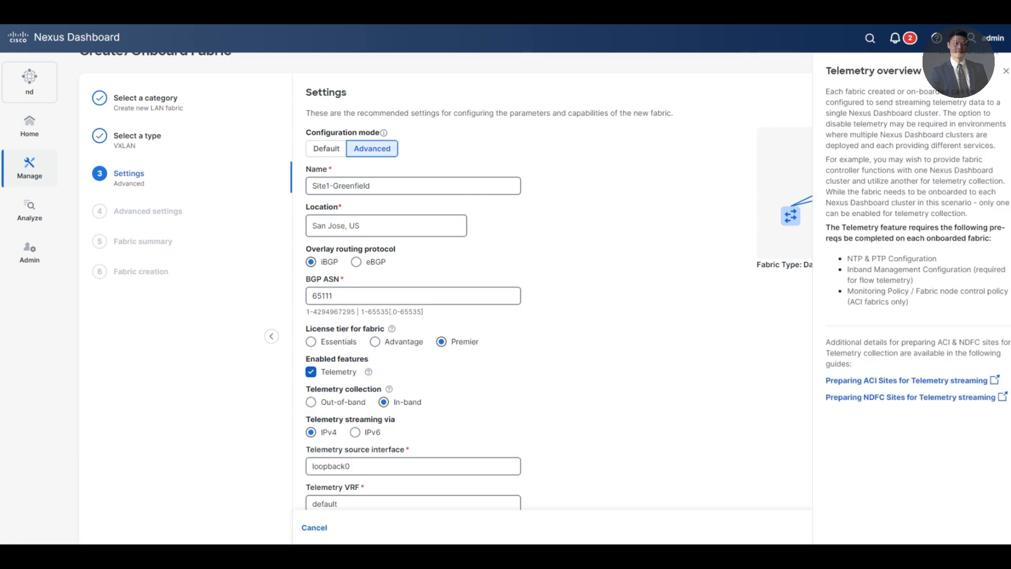
left_click(311, 371)
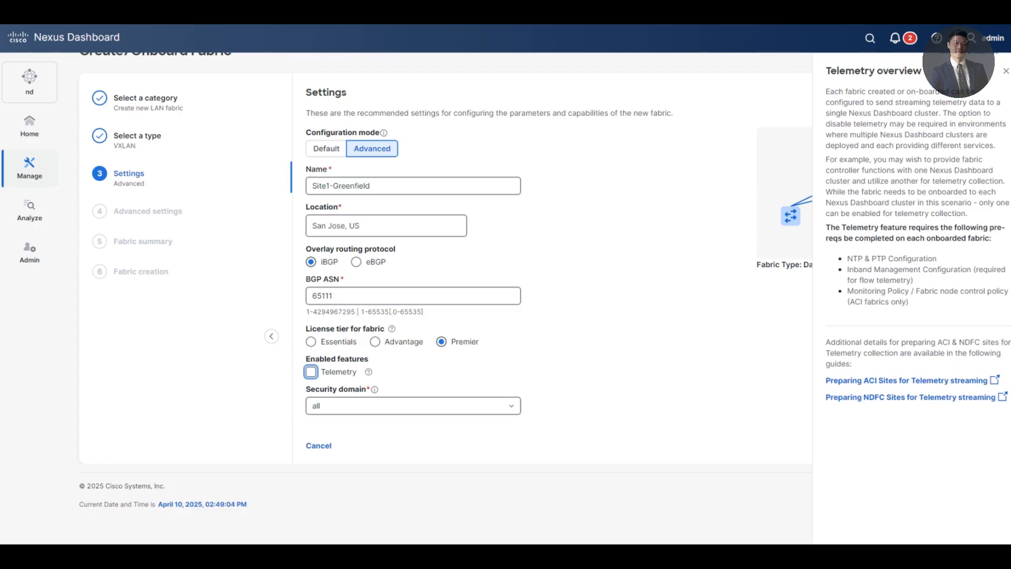
scroll(446, 294, "down", 1)
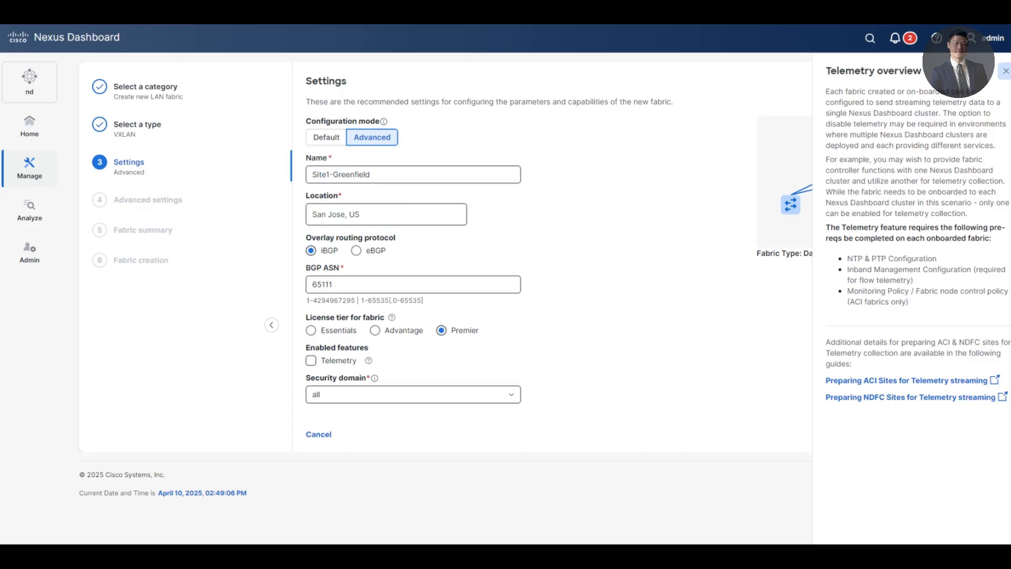
left_click(1005, 71)
left_click(971, 431)
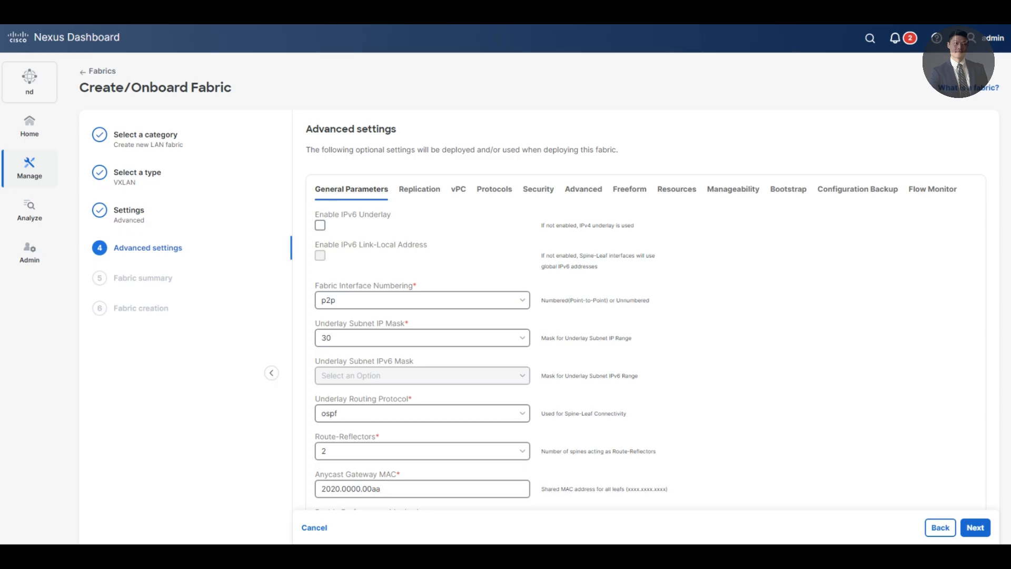
Set the Underlay Subnet IP Mask to 31 and the Underlay RP Loopback Id for replication to 251
left_click(421, 338)
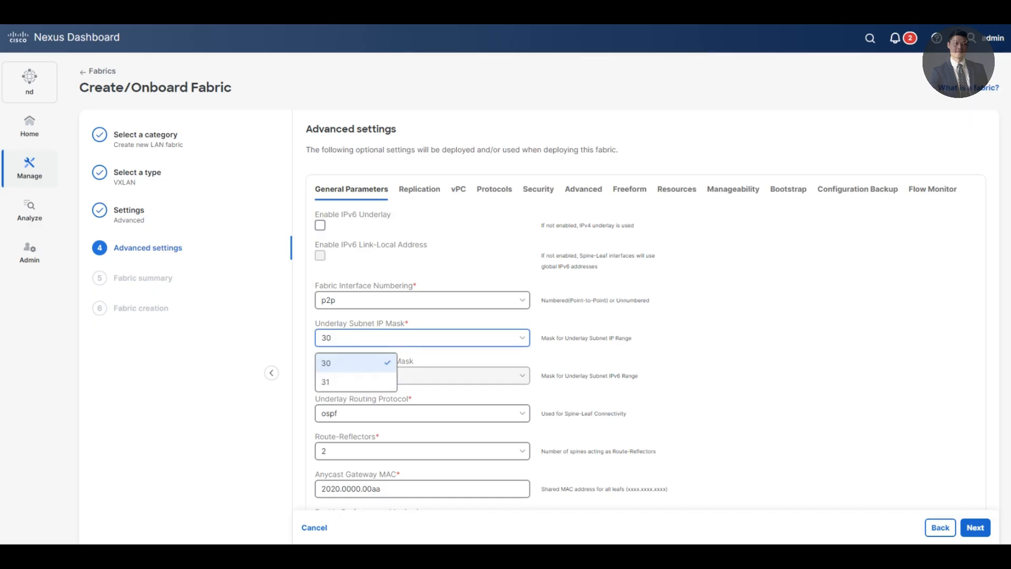
left_click(355, 381)
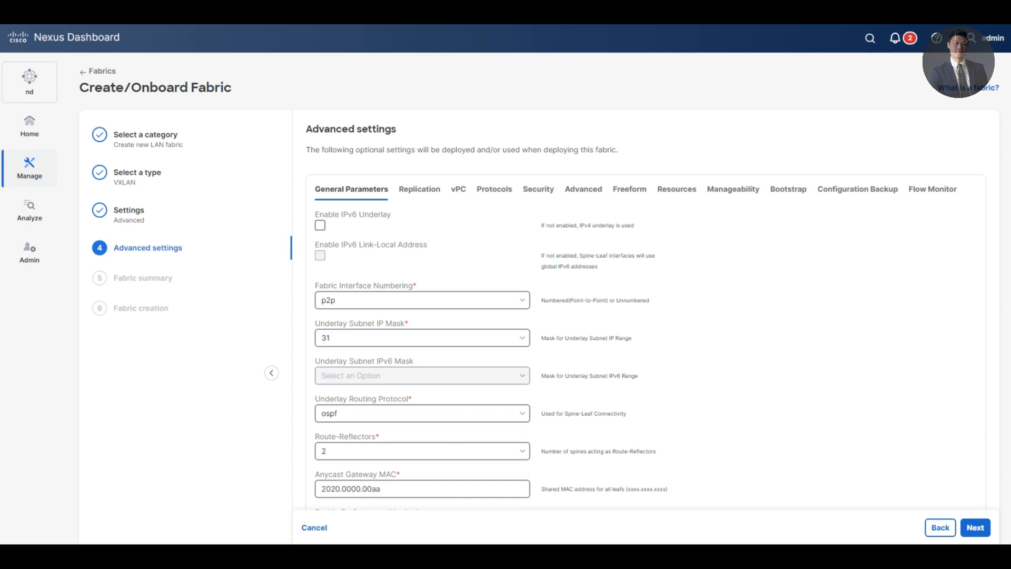
left_click(419, 189)
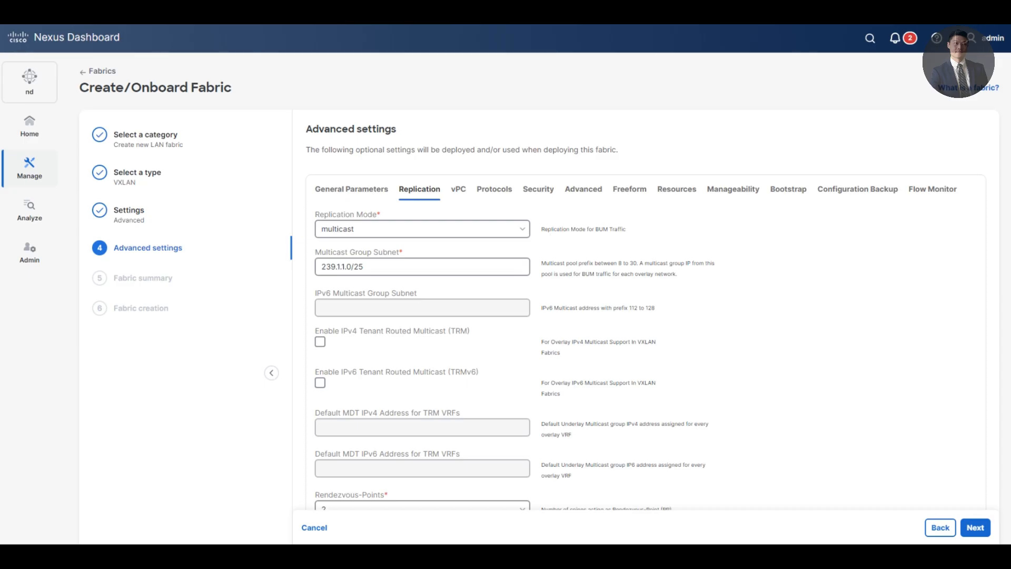
scroll(539, 281, "down", 5)
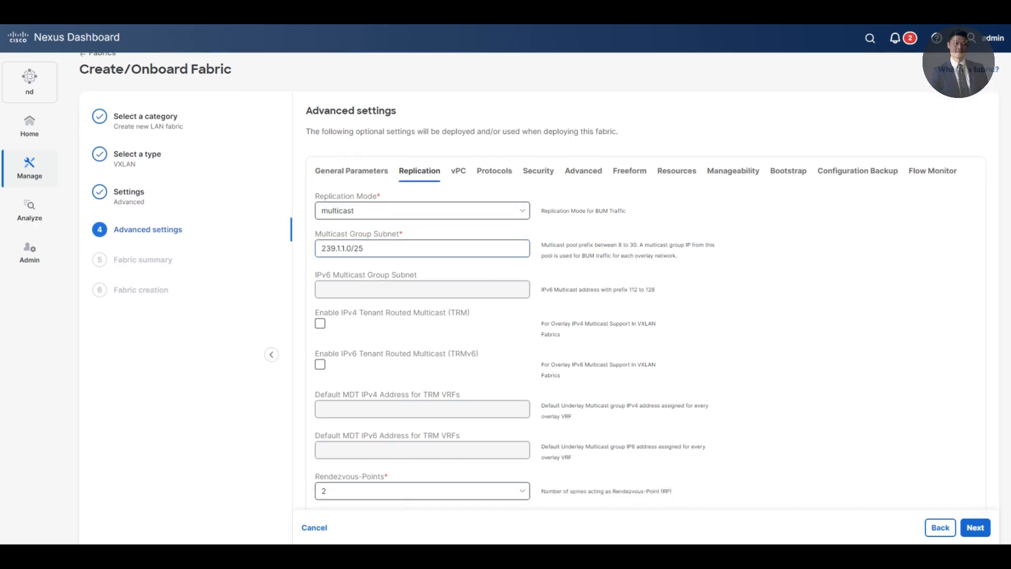
left_click(335, 326)
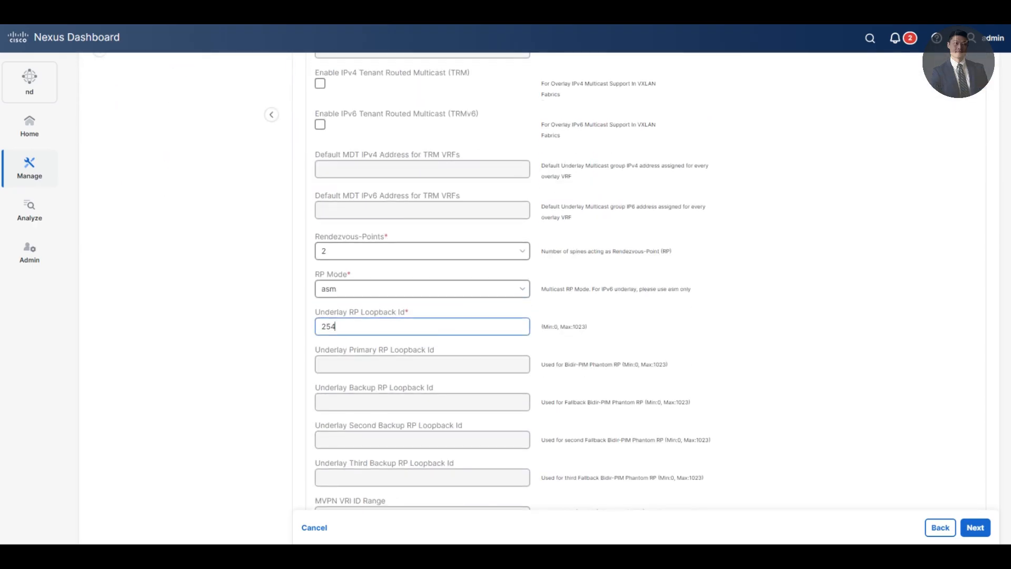
key("BackSpace")
type("1")
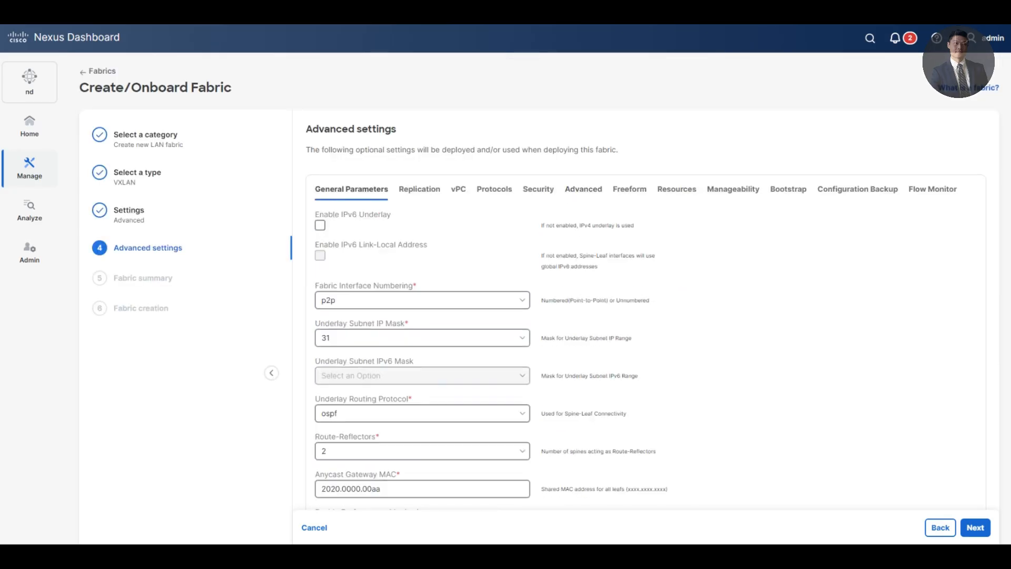
scroll(527, 316, "down", 5)
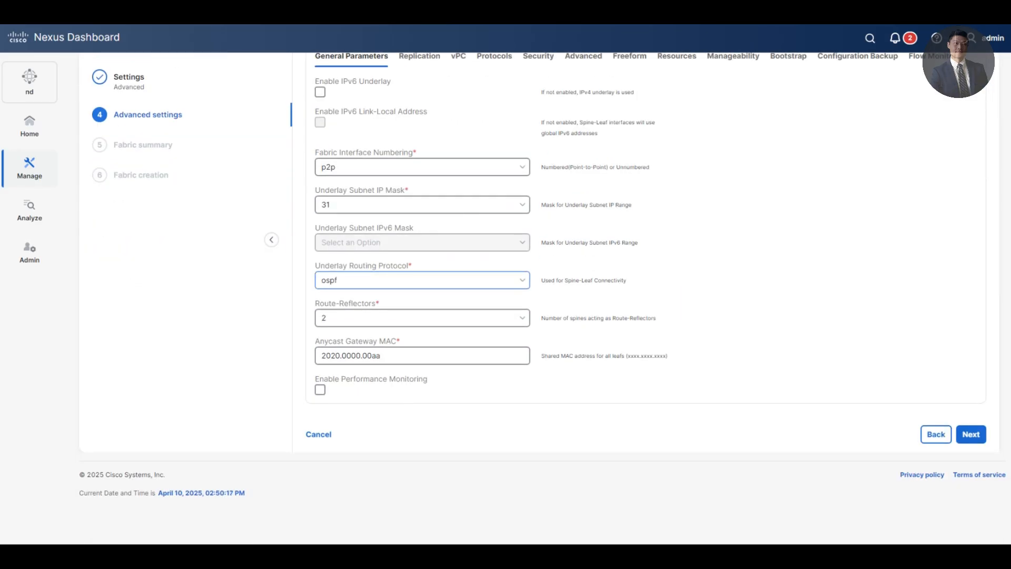
scroll(526, 315, "up", 5)
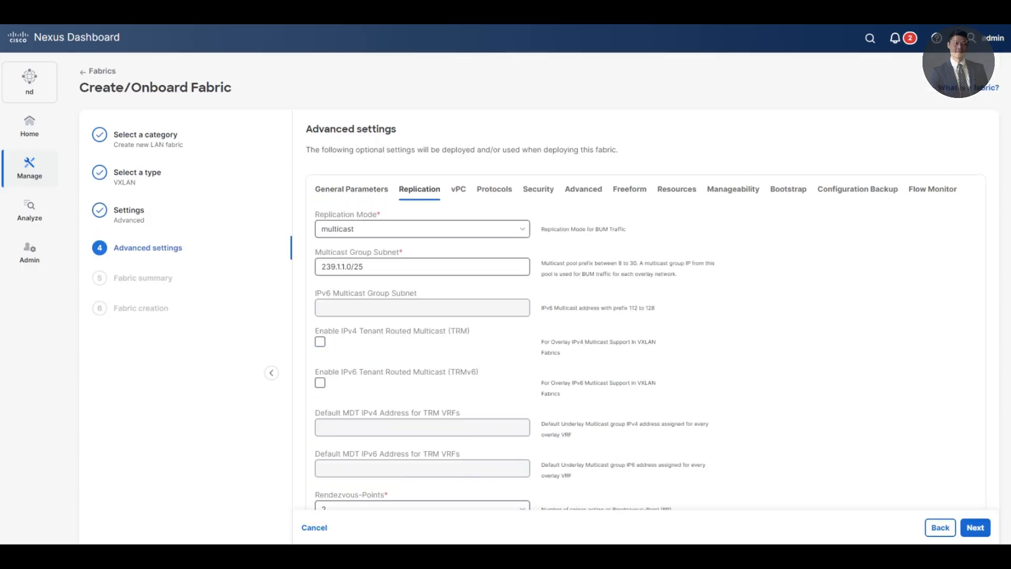
Review the fabric's Replication and Resources settings and enable Auto Deploy for Peer under VRF Lite deployment
scroll(527, 316, "down", 4)
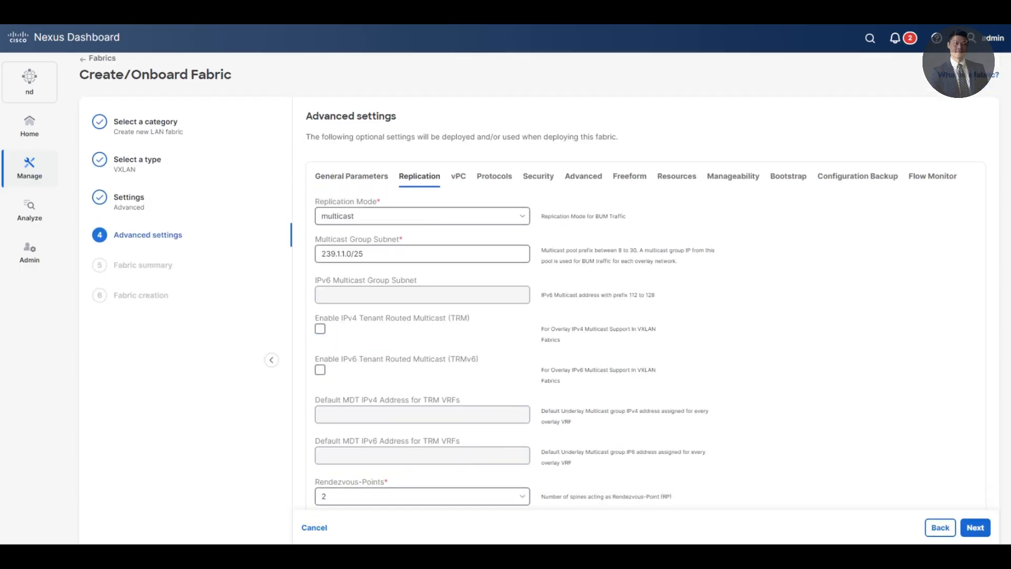
scroll(526, 316, "up", 2)
scroll(527, 315, "down", 5)
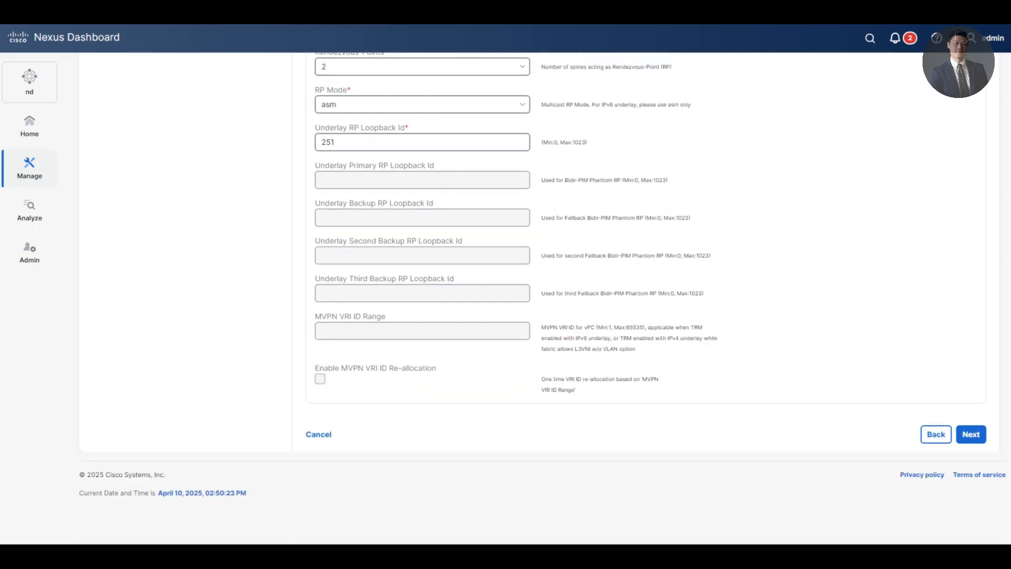
scroll(526, 316, "up", 8)
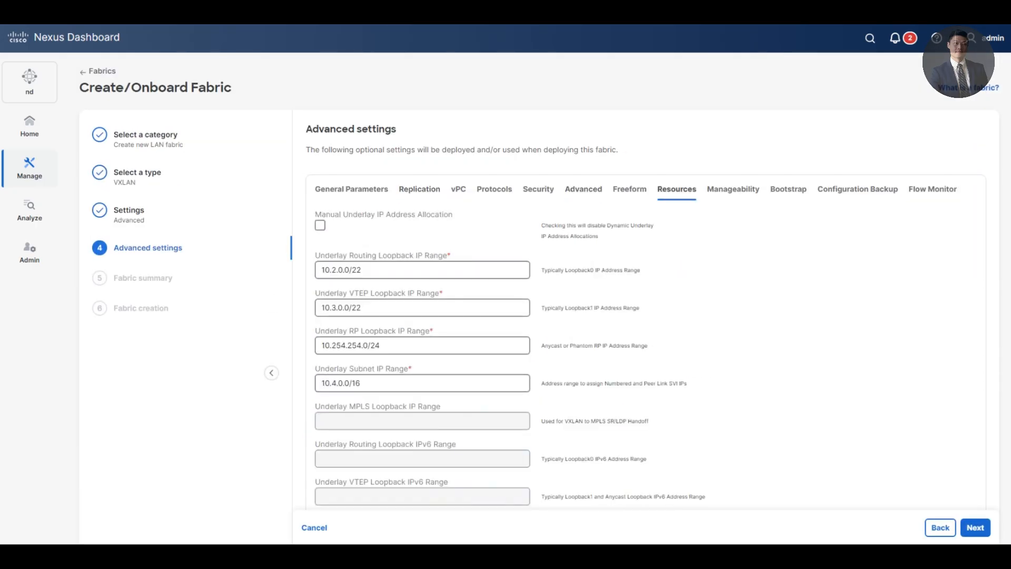
scroll(527, 316, "down", 10)
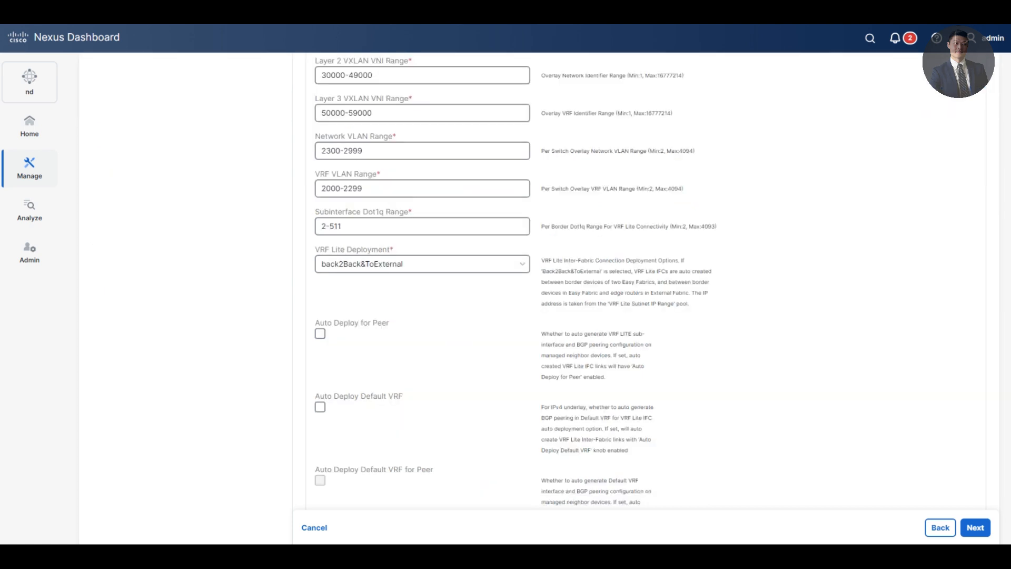
left_click(320, 333)
scroll(526, 316, "up", 10)
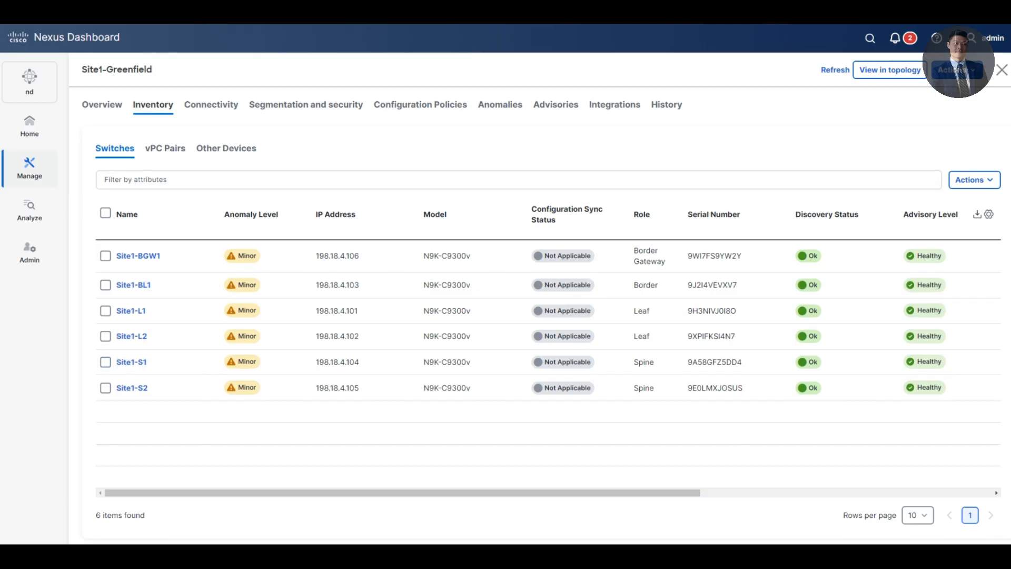
key("alt+Tab")
left_click(956, 69)
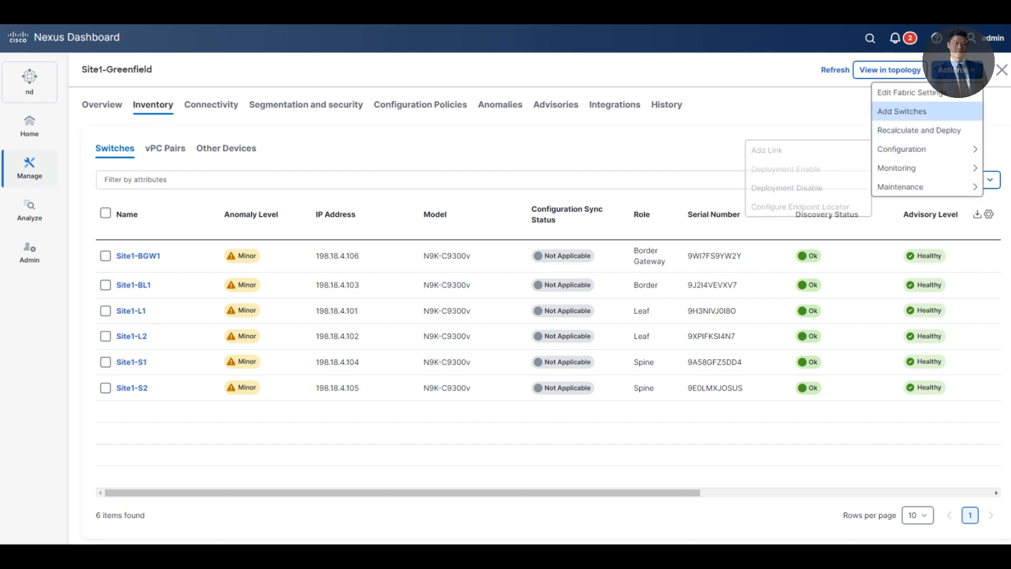
Filter the fabric's interfaces by Interface == Ethernet1/5 and circle the E1/5 ports of Site1-L1 and Site1-L2 on the topology diagram
left_click(764, 142)
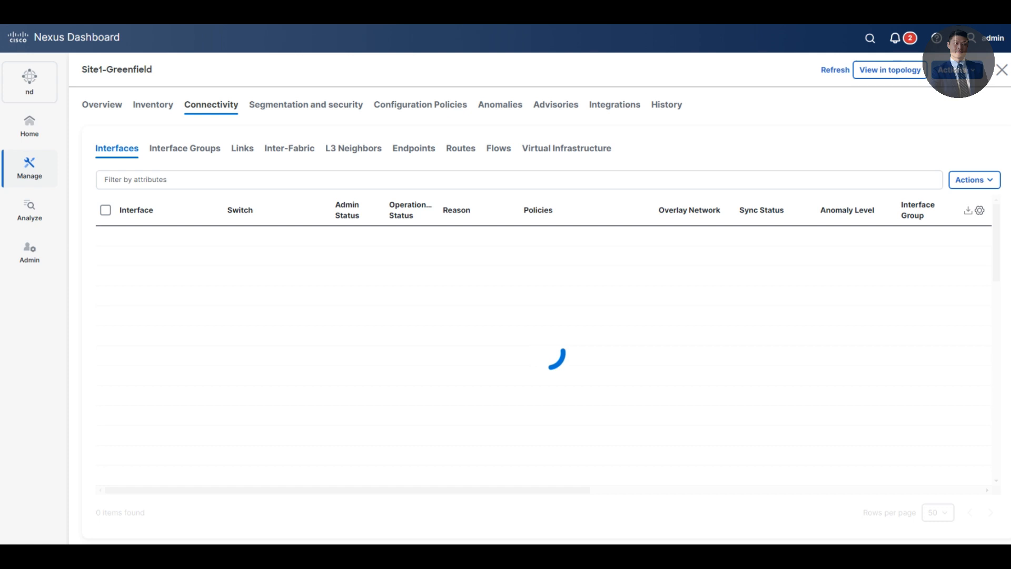
left_click(137, 179)
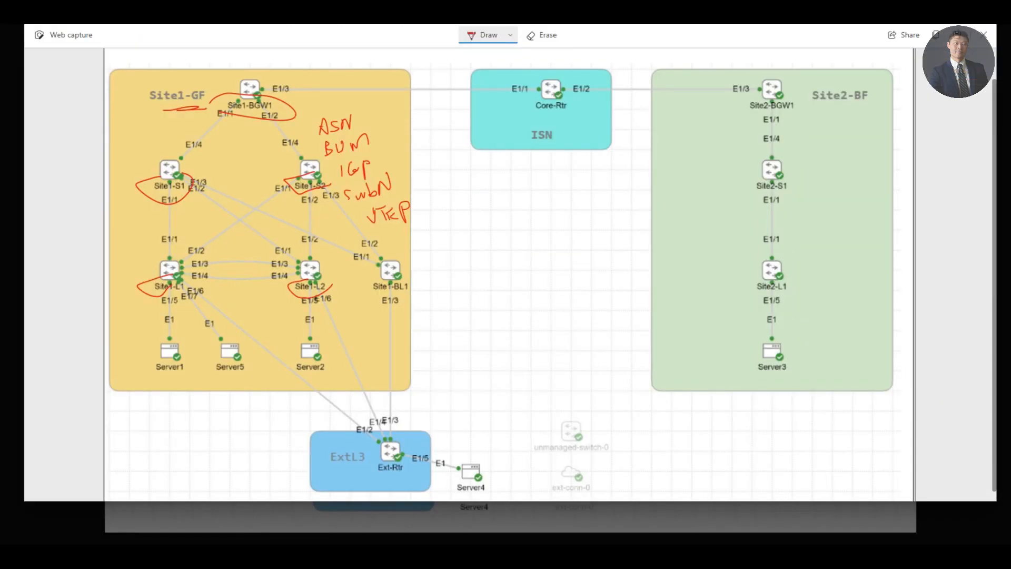
mouse_move(158, 304)
left_mouse_down()
mouse_move(180, 293)
mouse_move(154, 306)
left_mouse_up()
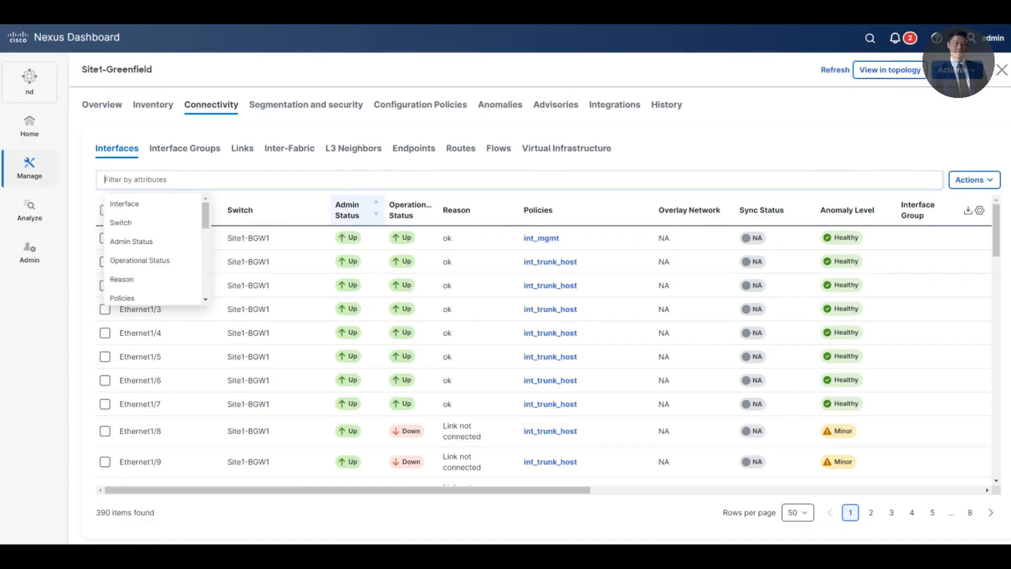
left_click(126, 203)
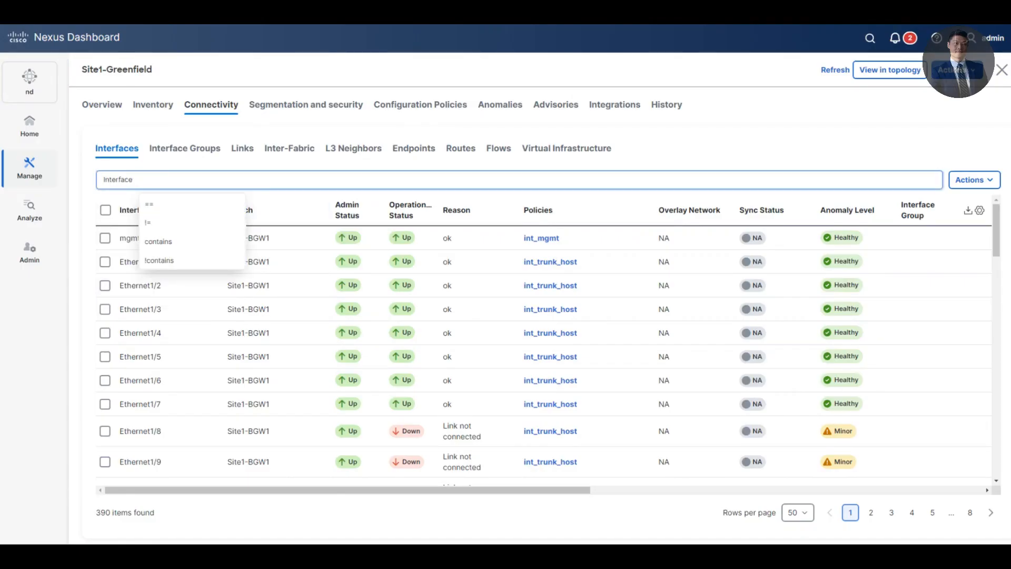
left_click(149, 204)
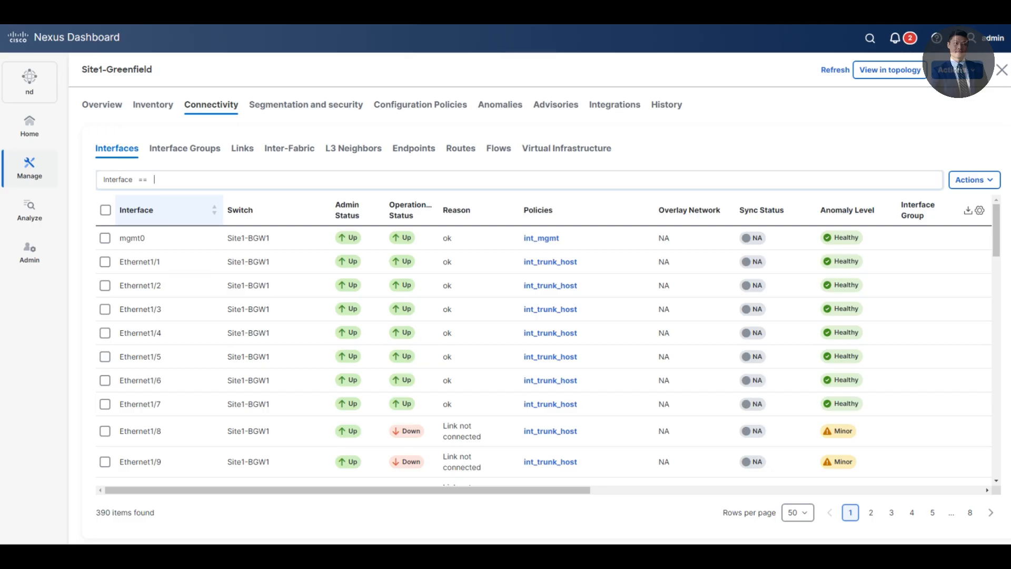
type("Ethernet1/5")
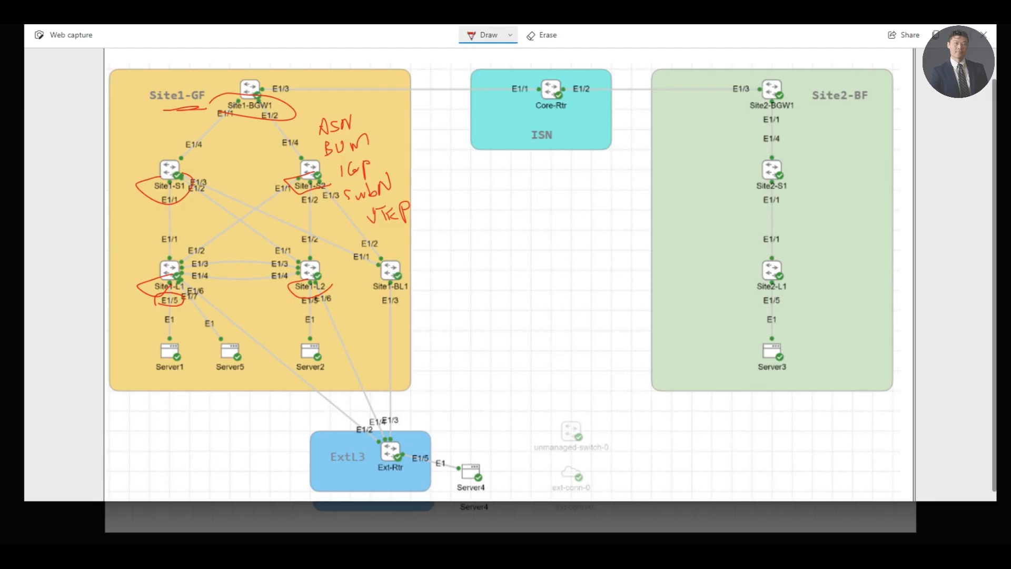
left_click_drag(300, 308, 322, 308)
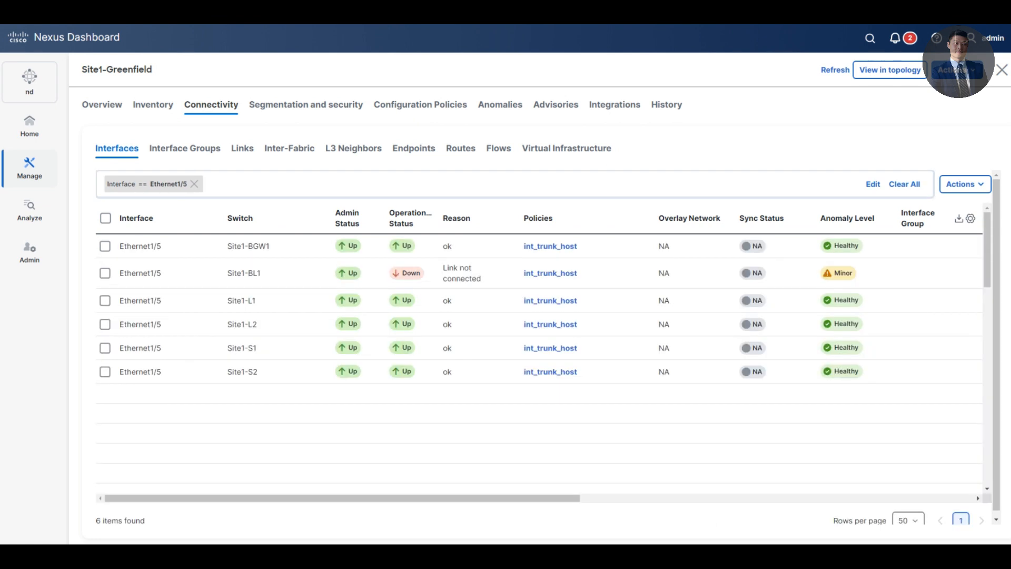
Select Ethernet1/5 on Site1-L1 and Site1-L2 and open their configuration for editing
left_click(104, 301)
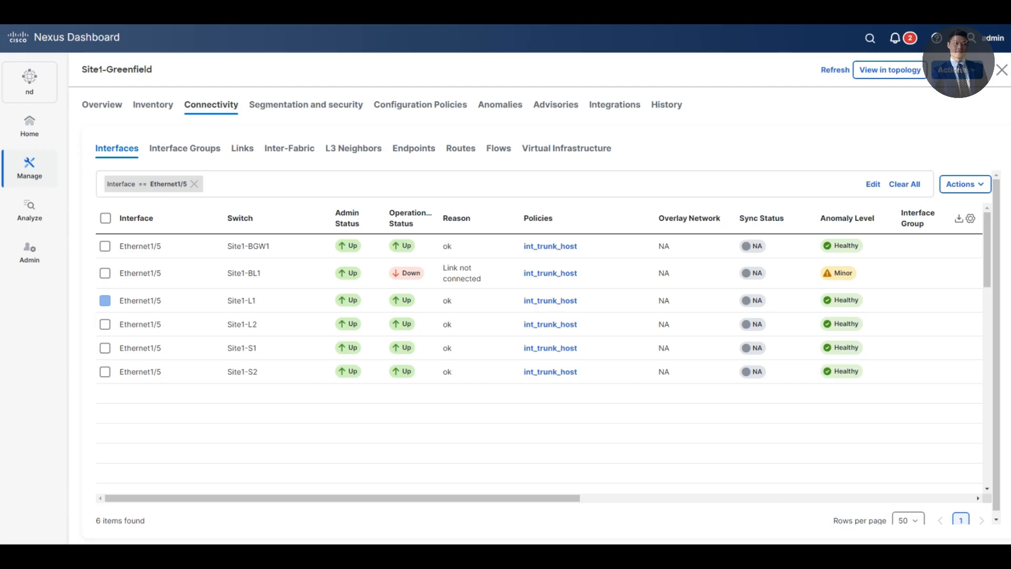
left_click(104, 324)
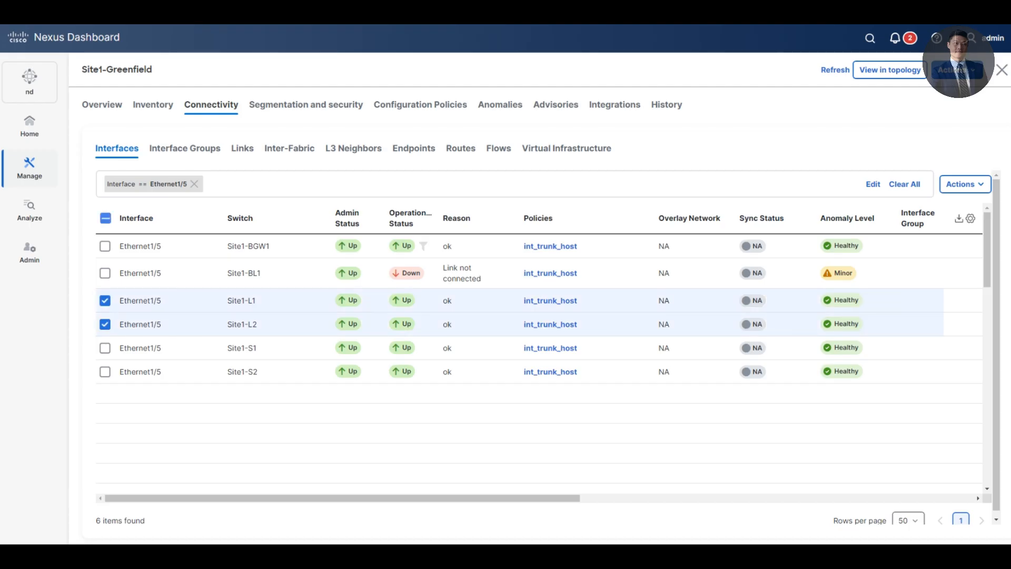
left_click(965, 184)
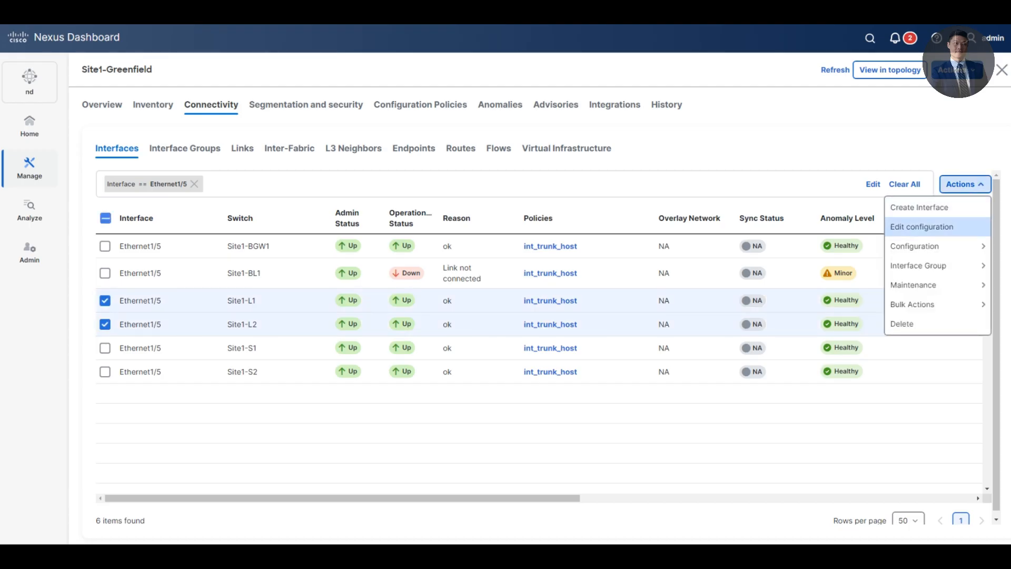
left_click(921, 226)
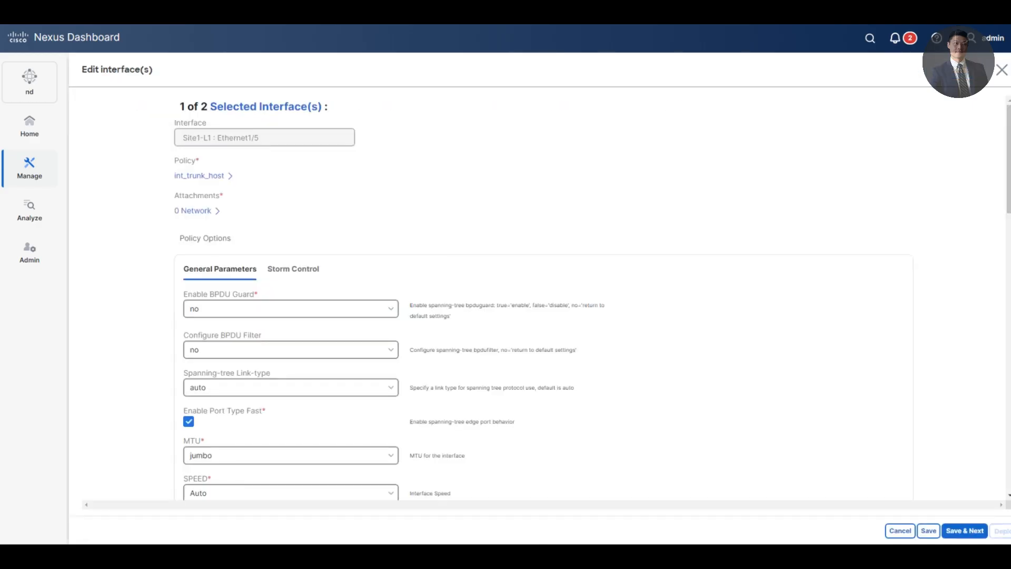
Change the policy of Site1-L1's Ethernet1/5 to int_access_host, save it and proceed to the second interface
left_click(203, 176)
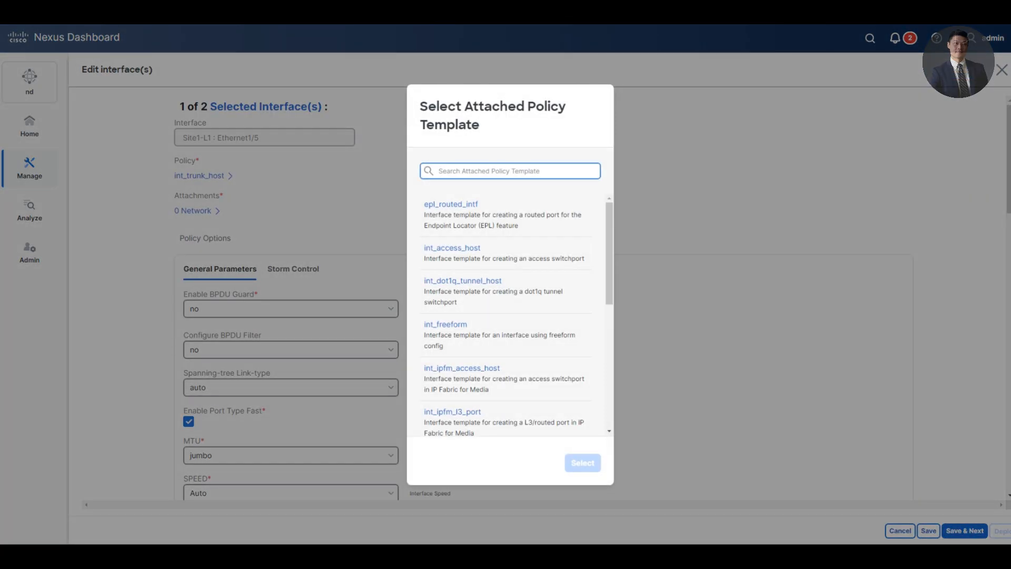
left_click(510, 171)
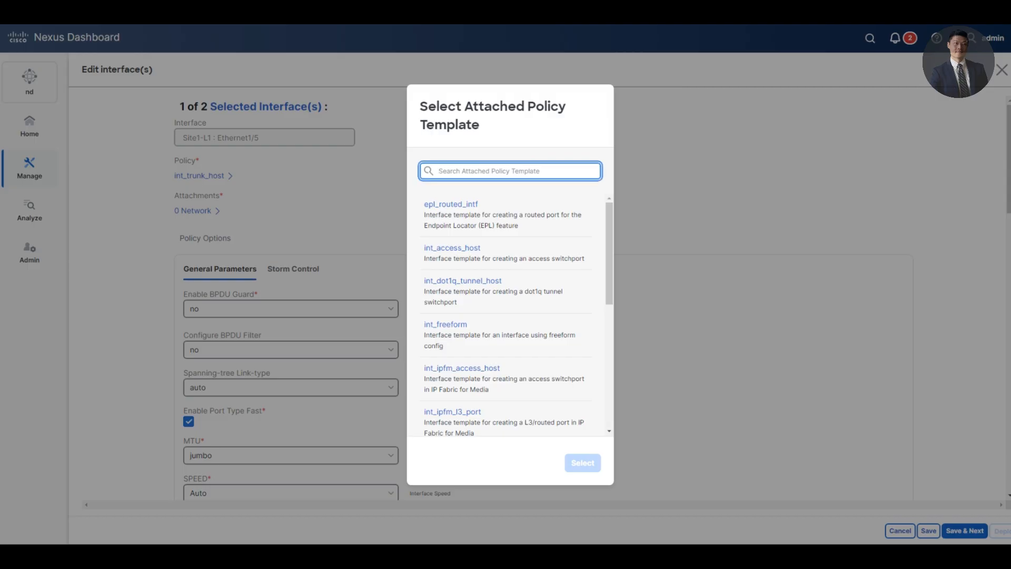
left_click(452, 253)
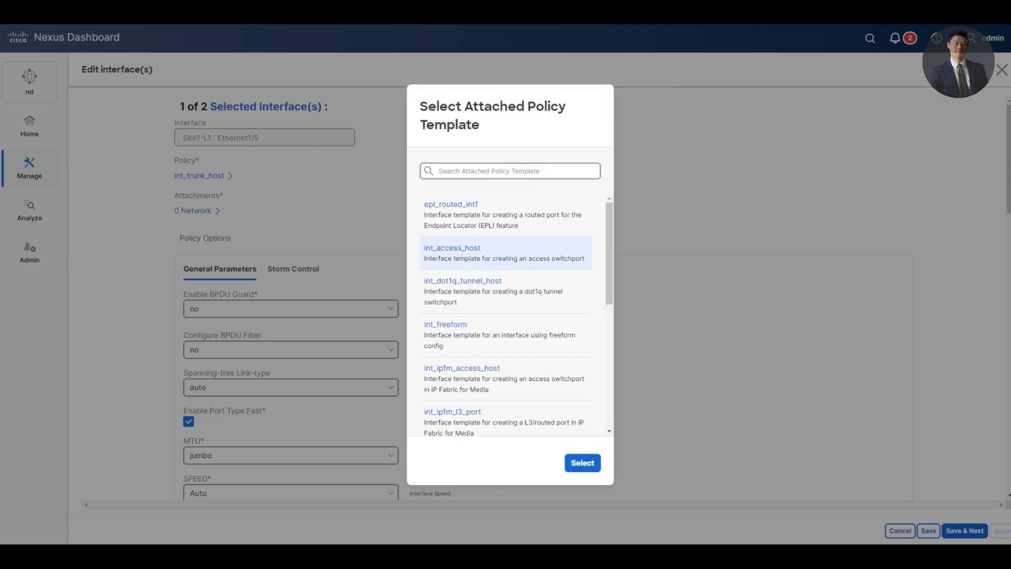
left_click(583, 462)
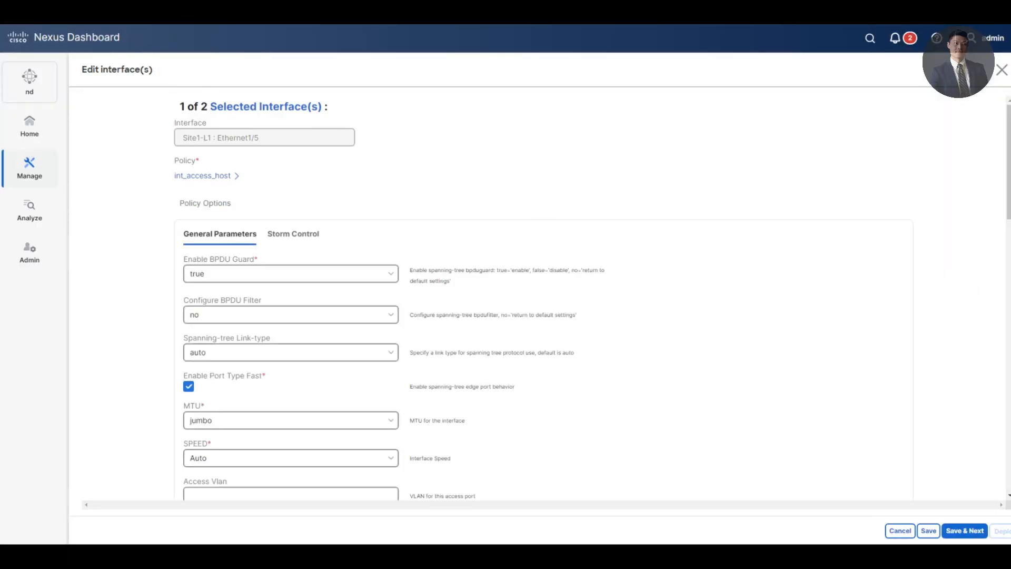
scroll(543, 298, "down", 2)
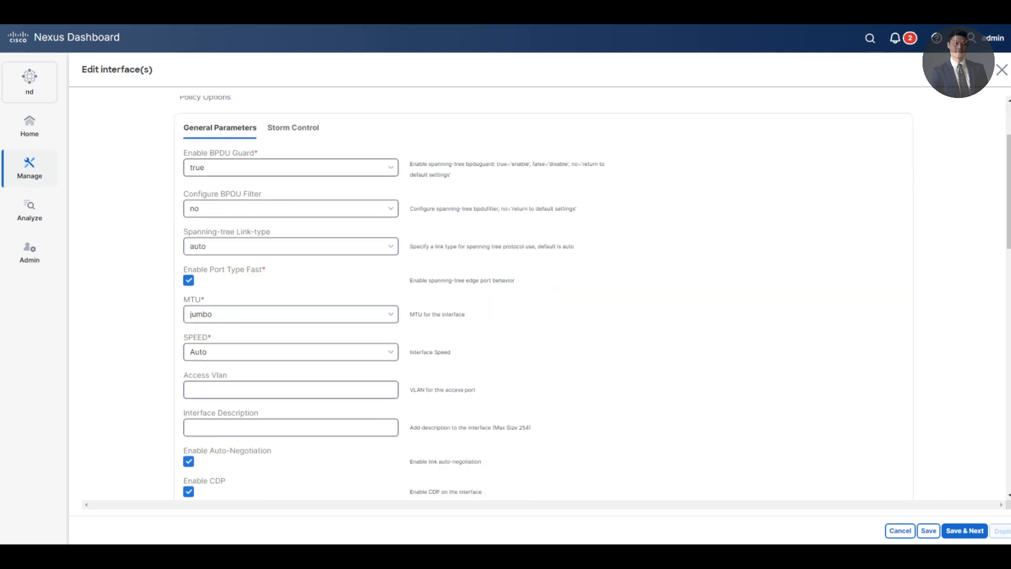
left_click(964, 531)
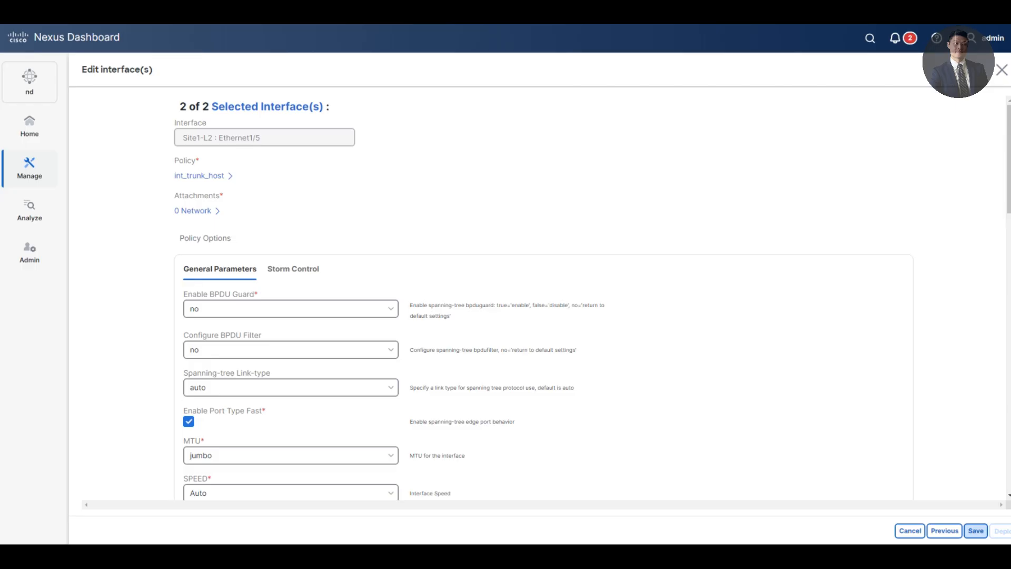
Save the Site1-L2 interface and deploy both Ethernet1/5 configurations after checking the expected config for Site1-L1
left_click(976, 531)
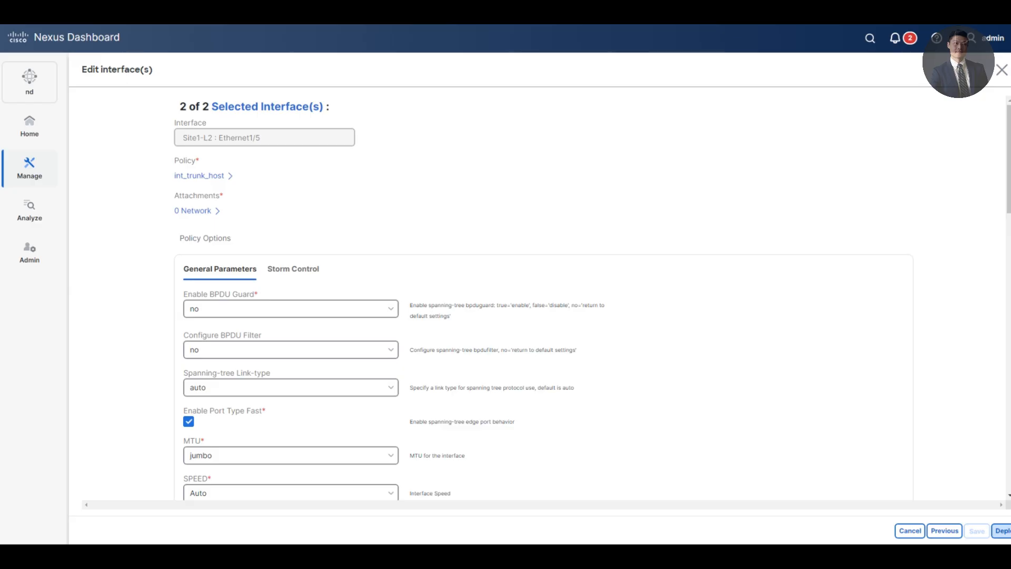
left_click(1002, 530)
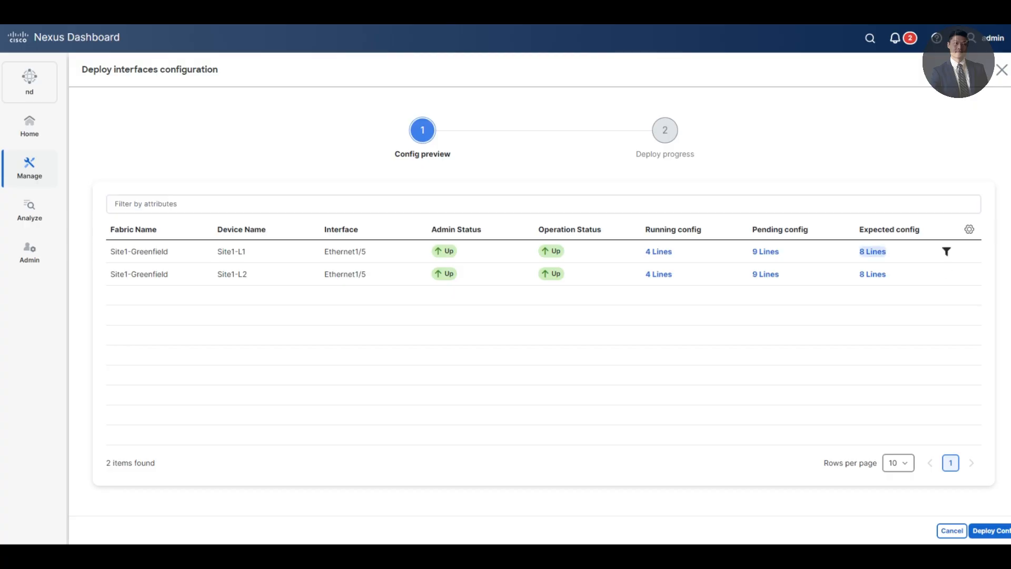
left_click(872, 251)
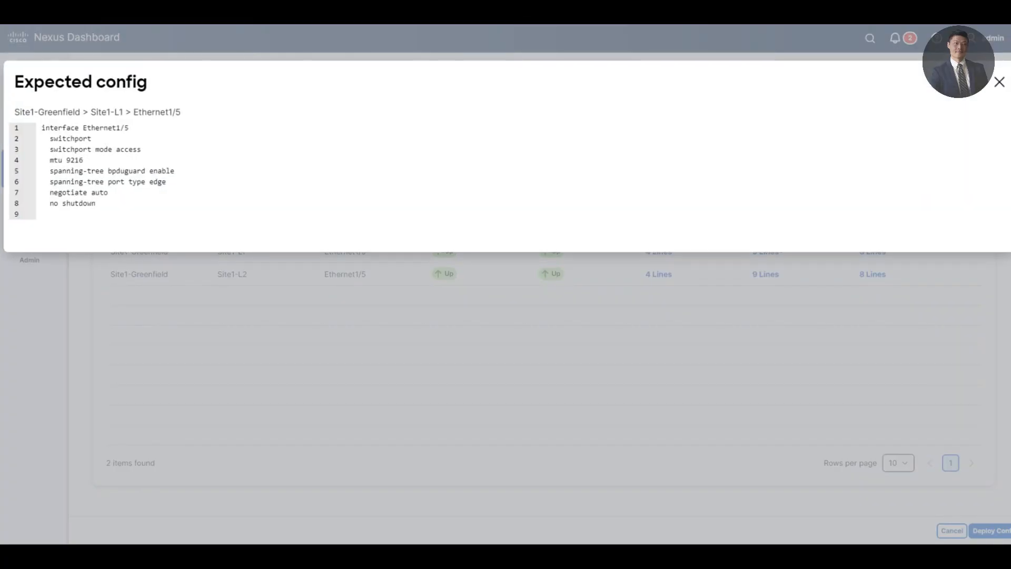
left_click(999, 82)
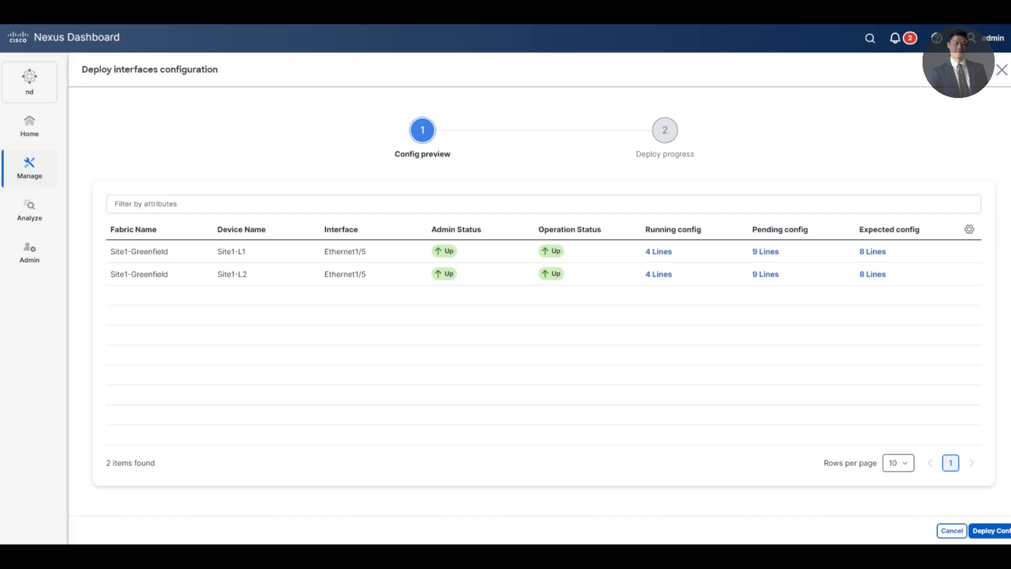
left_click(990, 530)
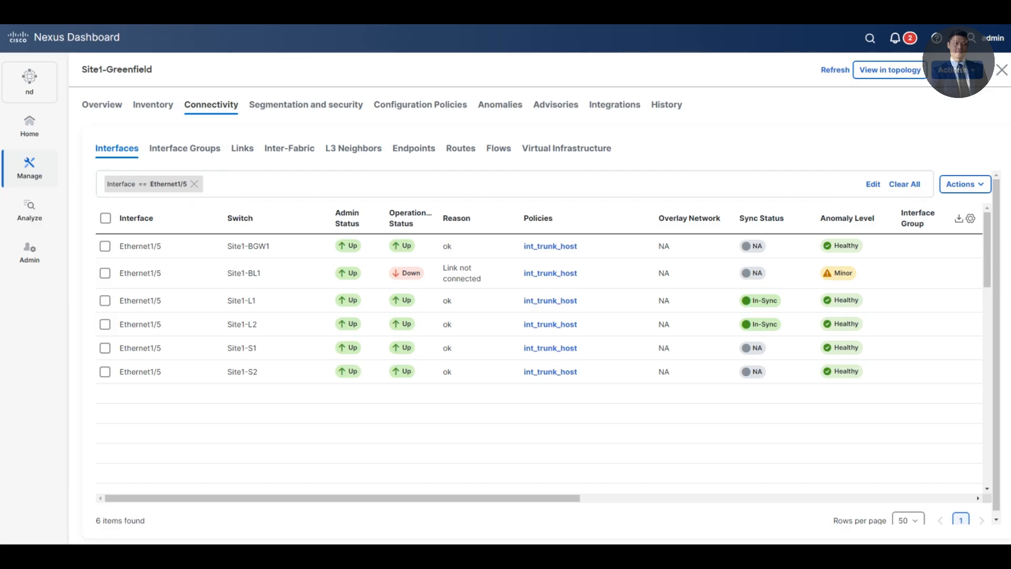
Open the fabric's switch inventory and select the leaf switches Site1-L1 and Site1-L2
left_click(29, 168)
left_click(152, 105)
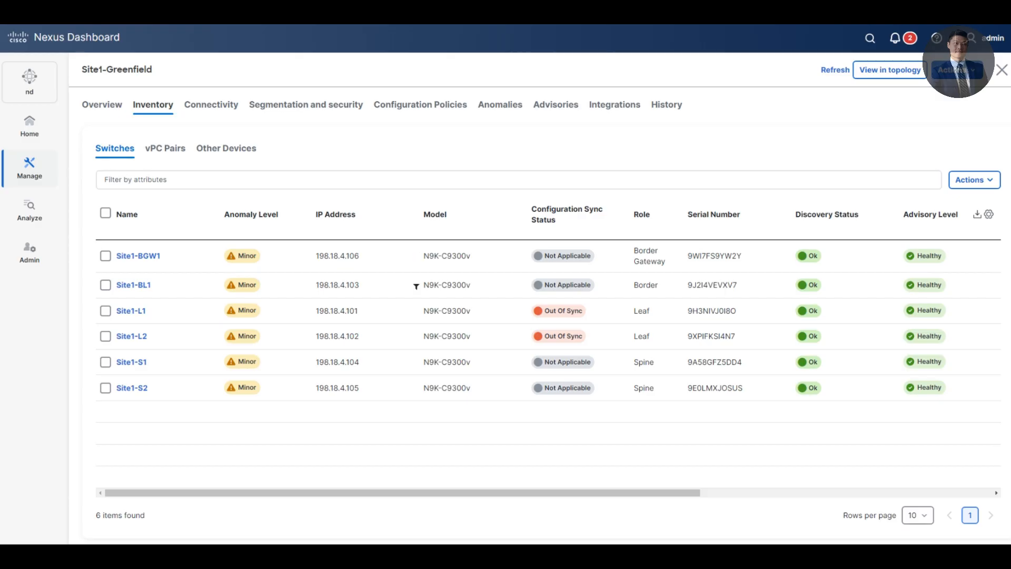
left_click(105, 284)
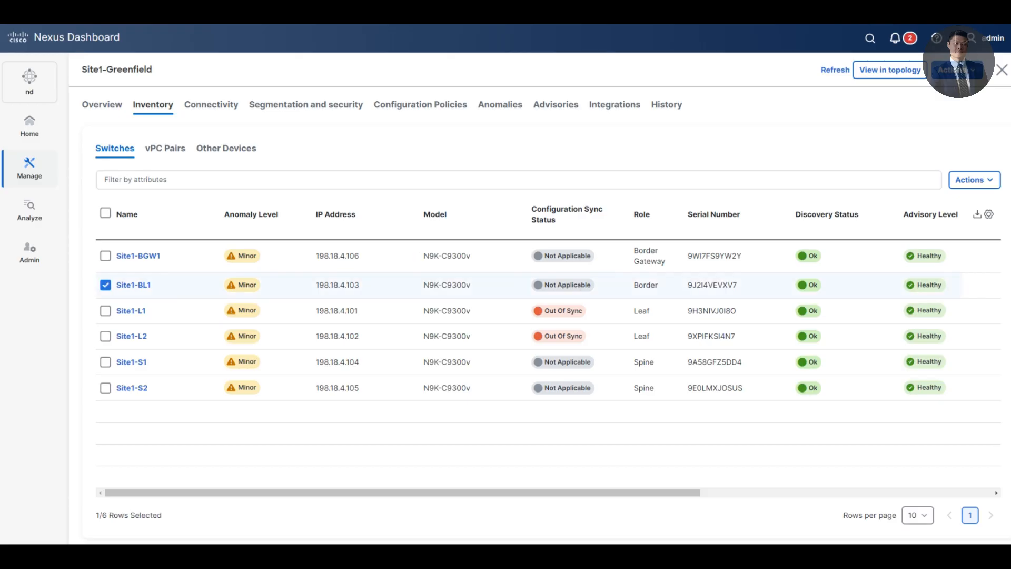
left_click(447, 311)
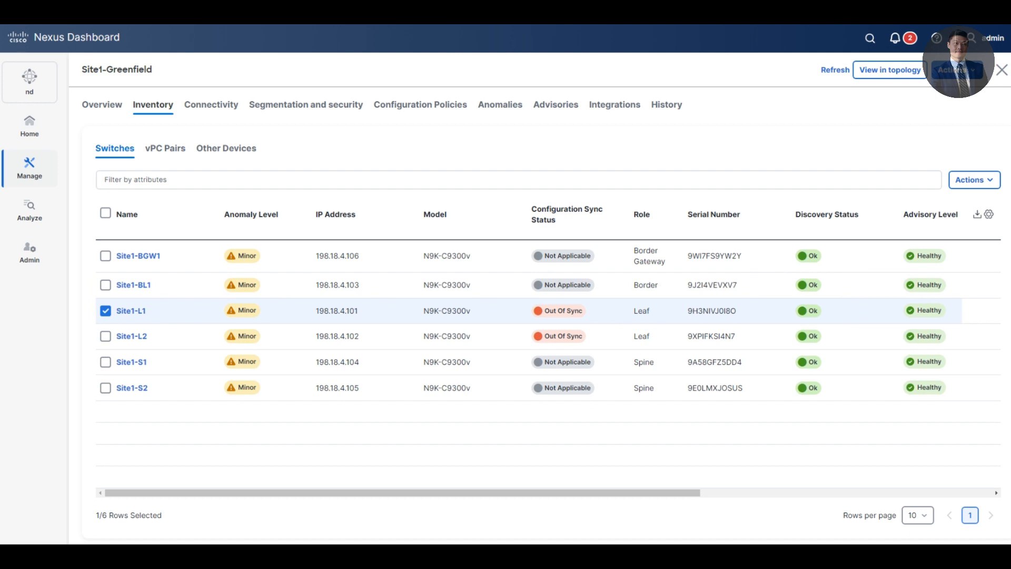
left_click(105, 336)
left_click(973, 180)
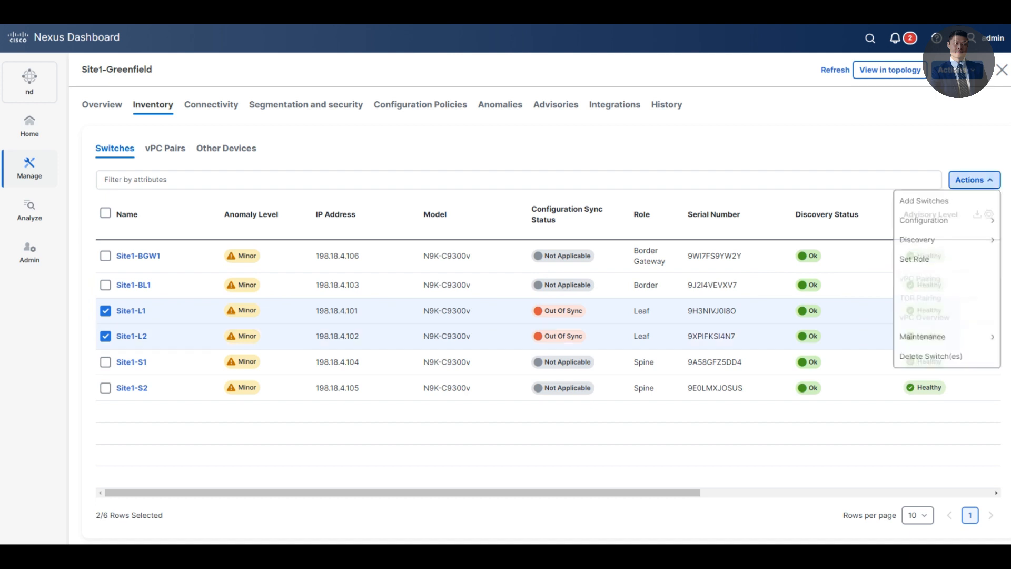
left_click(956, 69)
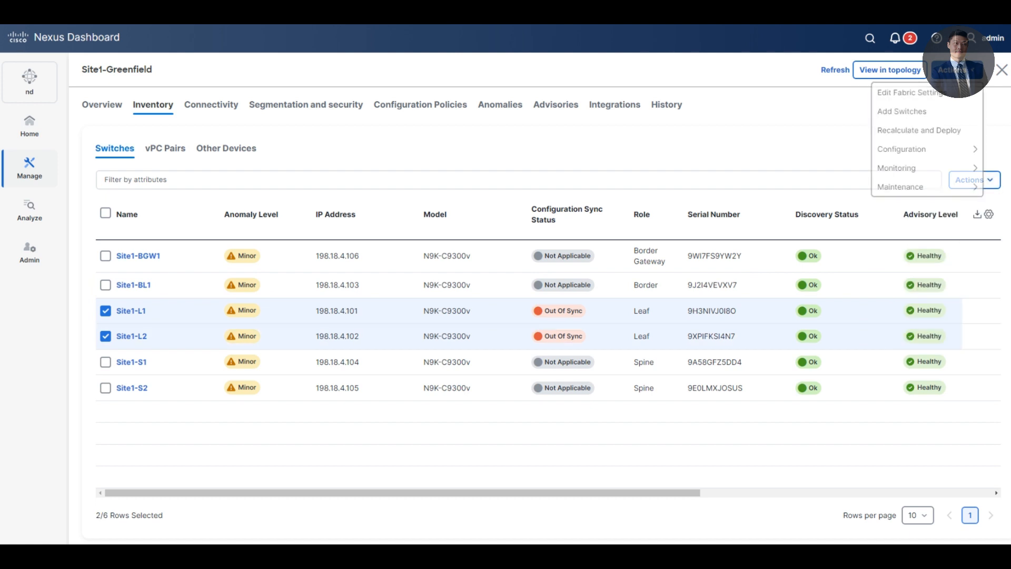
left_click(956, 70)
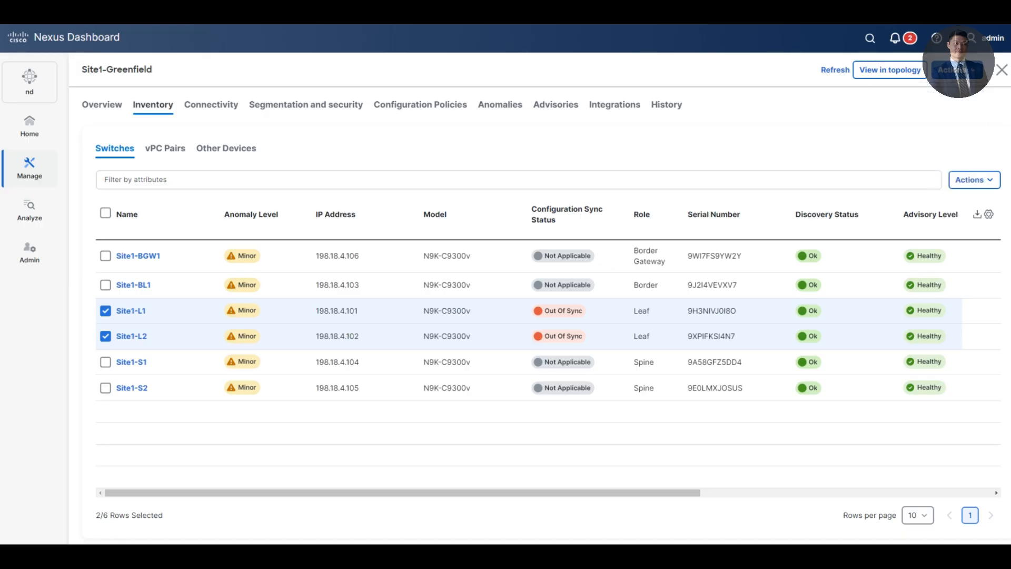
left_click(974, 180)
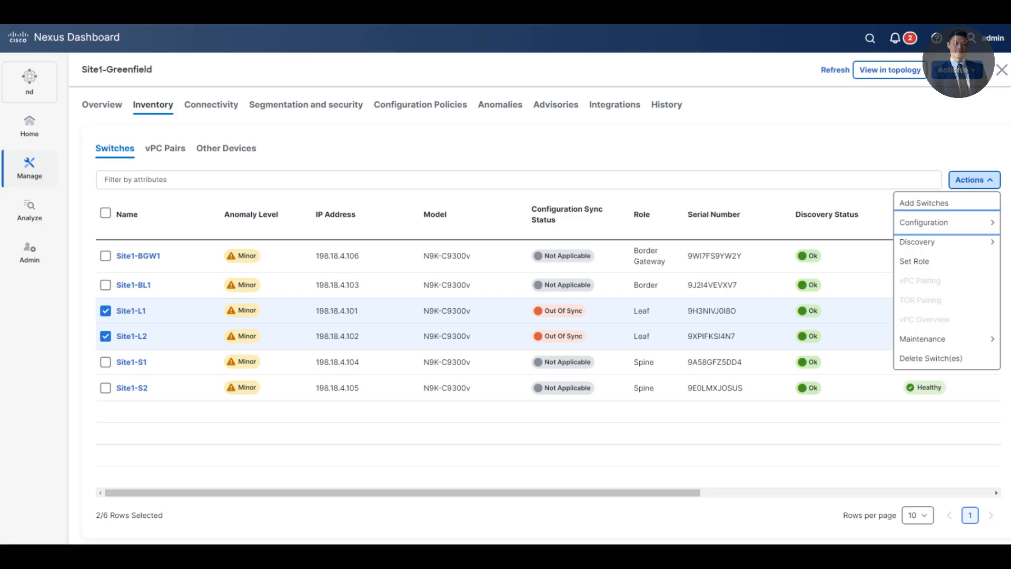
left_click(974, 179)
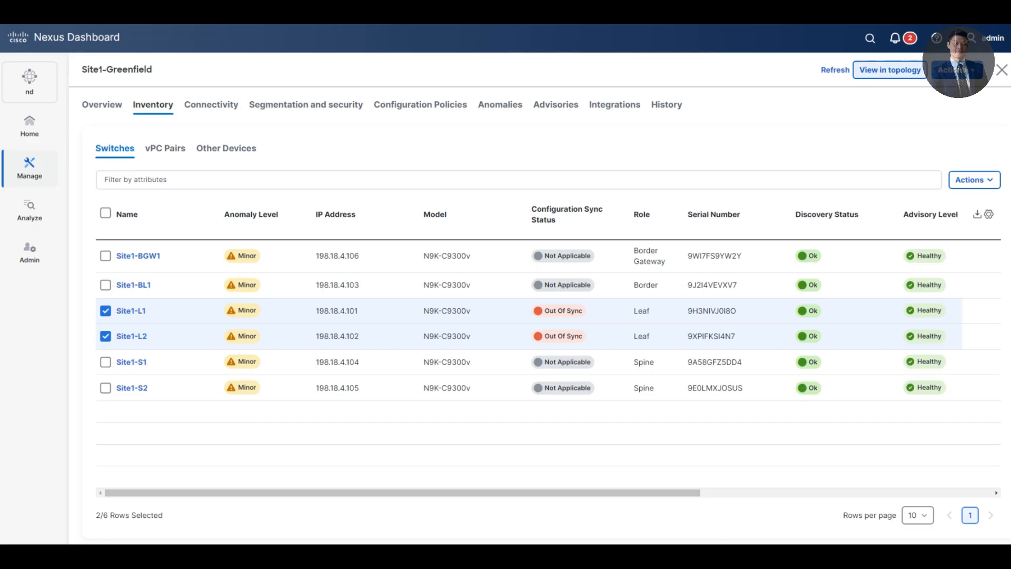
Recalculate the Site1-Greenfield configuration, deploy it to all switches and return to the switch inventory
left_click(957, 70)
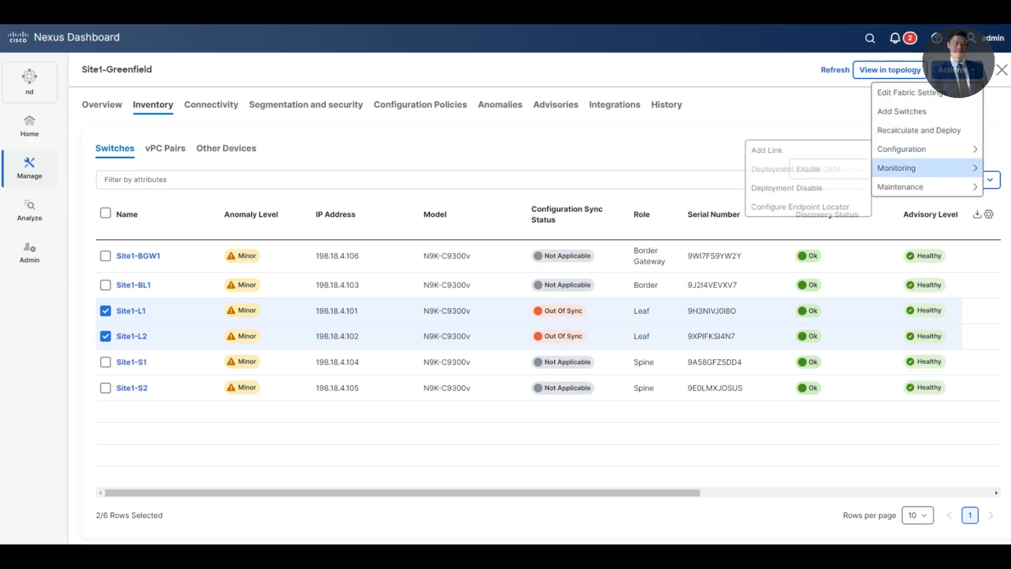
left_click(919, 130)
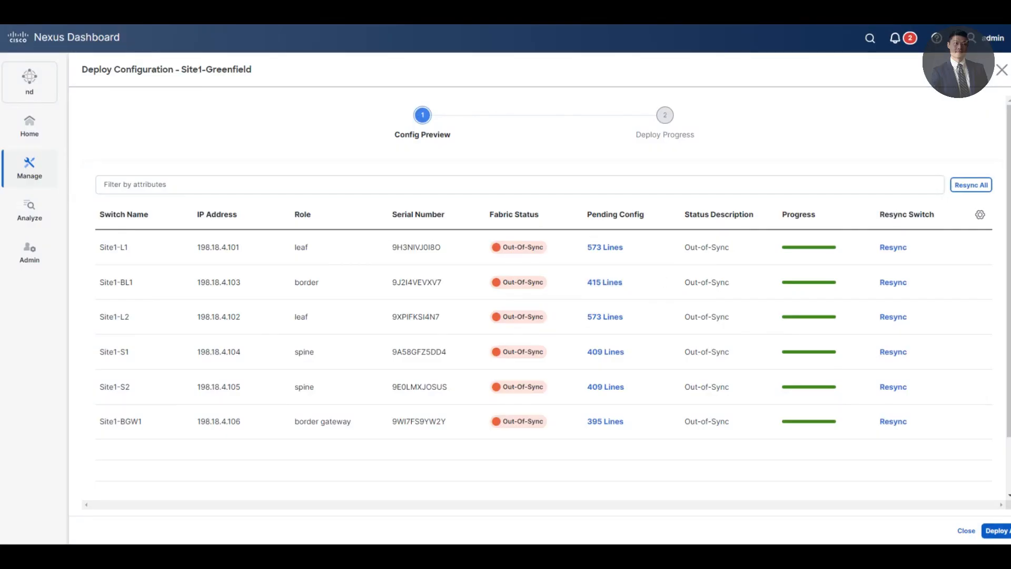
left_click(998, 531)
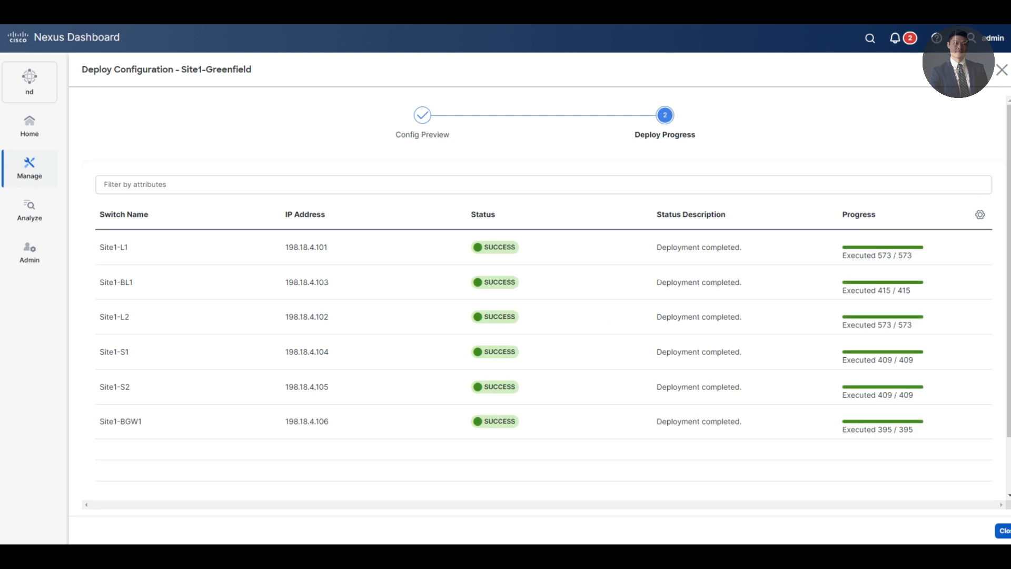
left_click(1003, 531)
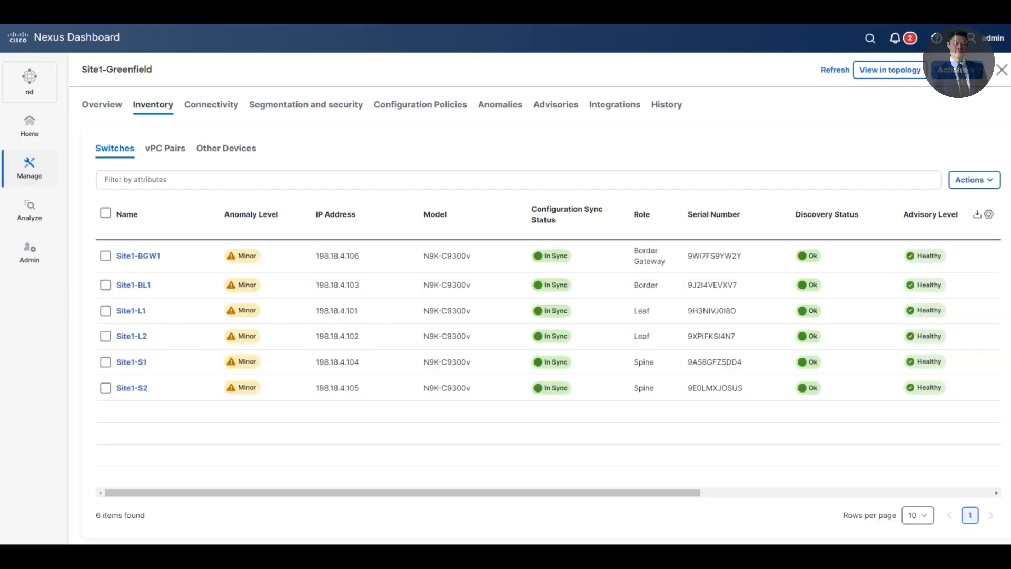
Set up vPC pairing for Site1-L1 with Site1-L2 as its peer, leaving Virtual Peerlink off, and save it
left_click(105, 311)
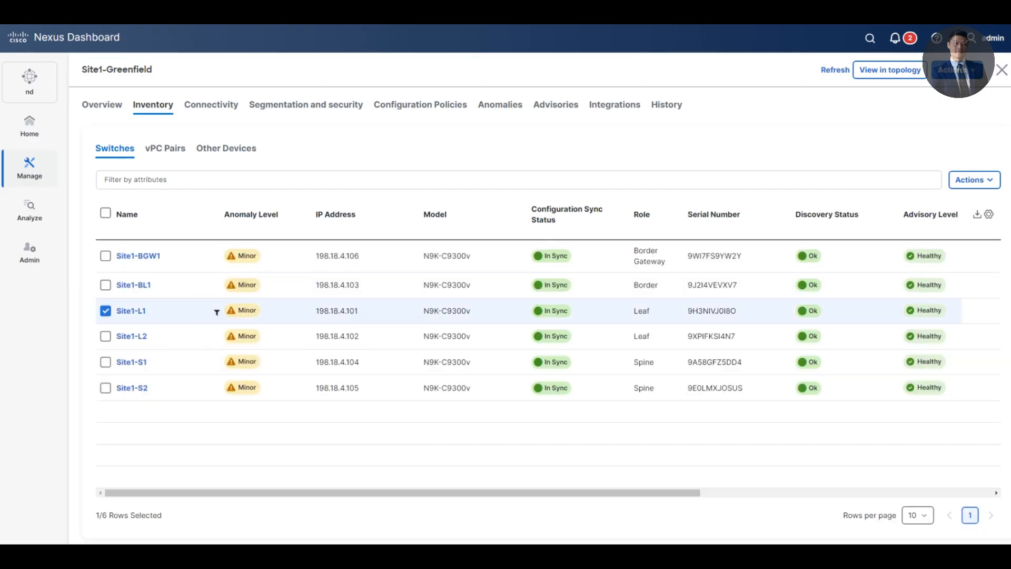
left_click(974, 180)
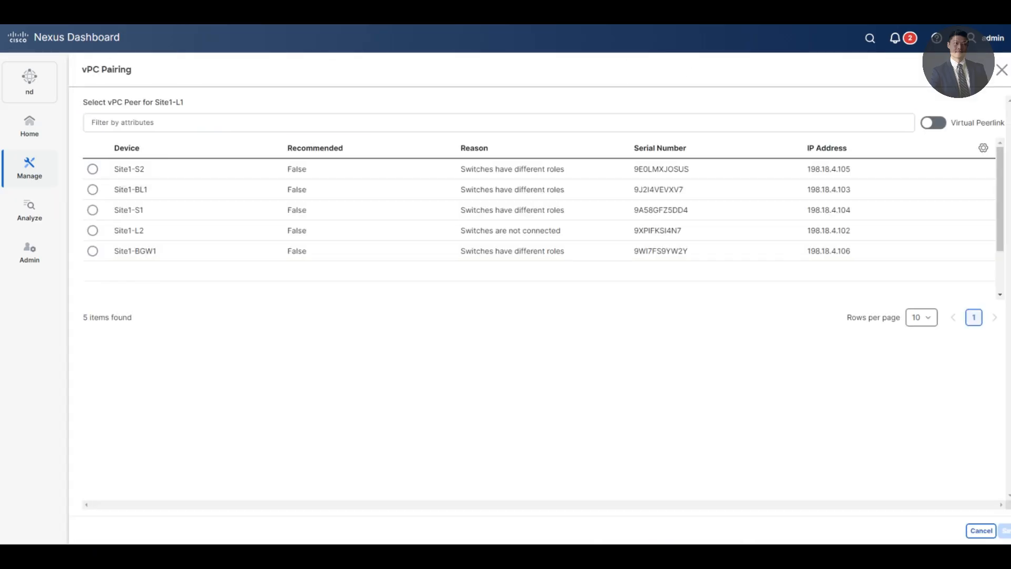
left_click(93, 169)
left_click(93, 230)
left_click(1005, 531)
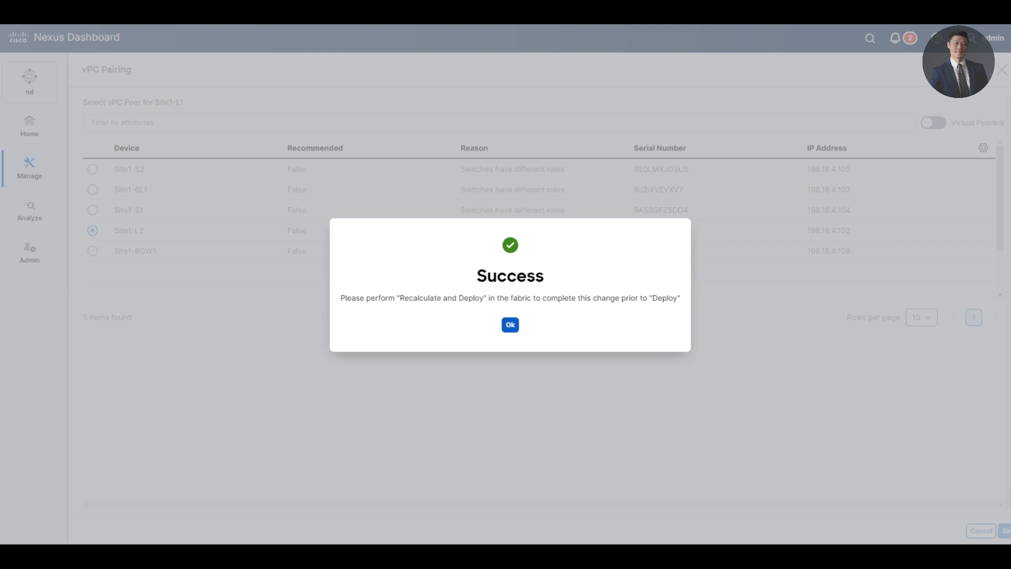
left_click(510, 324)
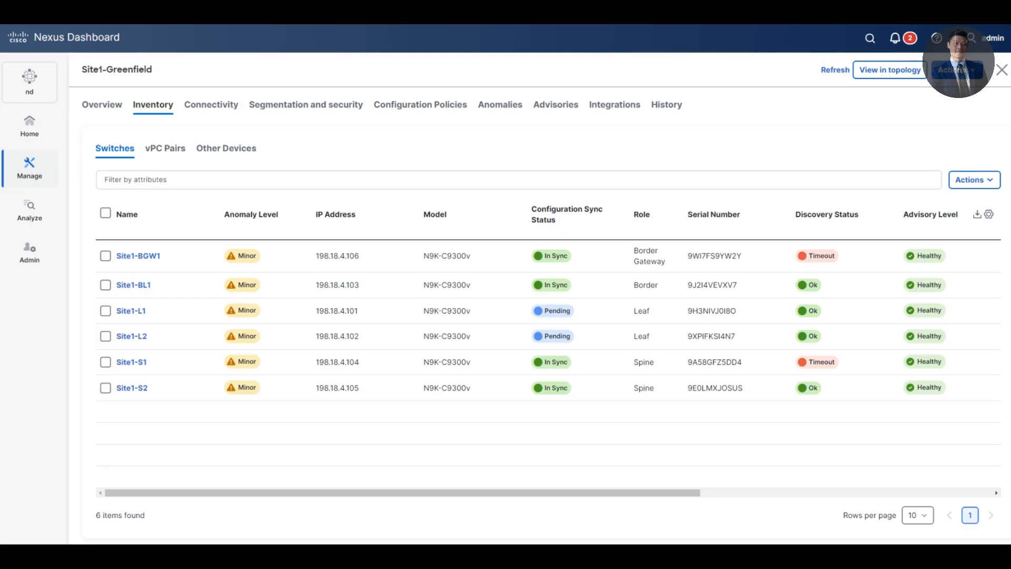
Recalculate the fabric configuration with the vPC pair and open the pending config of Site1-L2
left_click(956, 69)
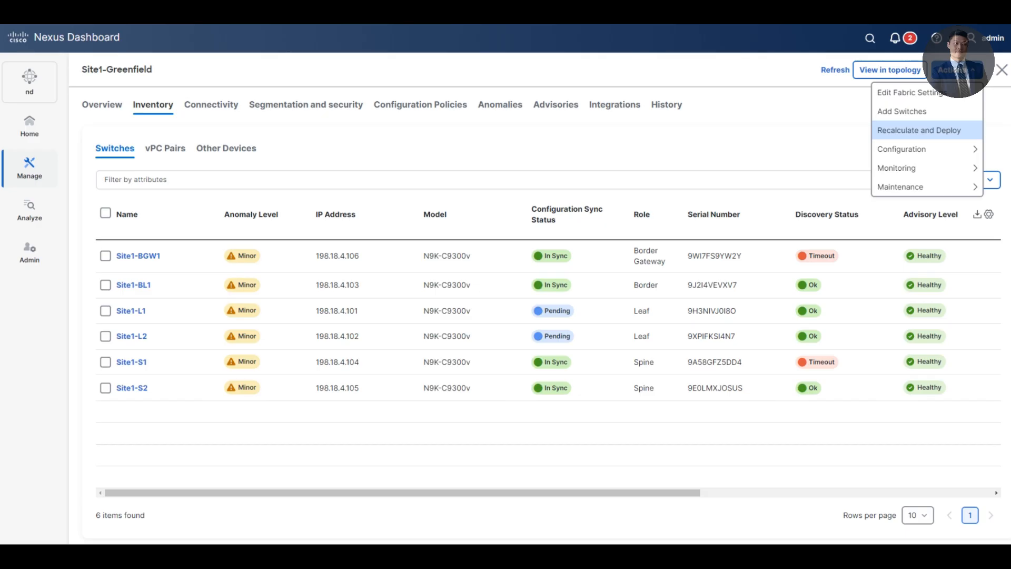
left_click(919, 130)
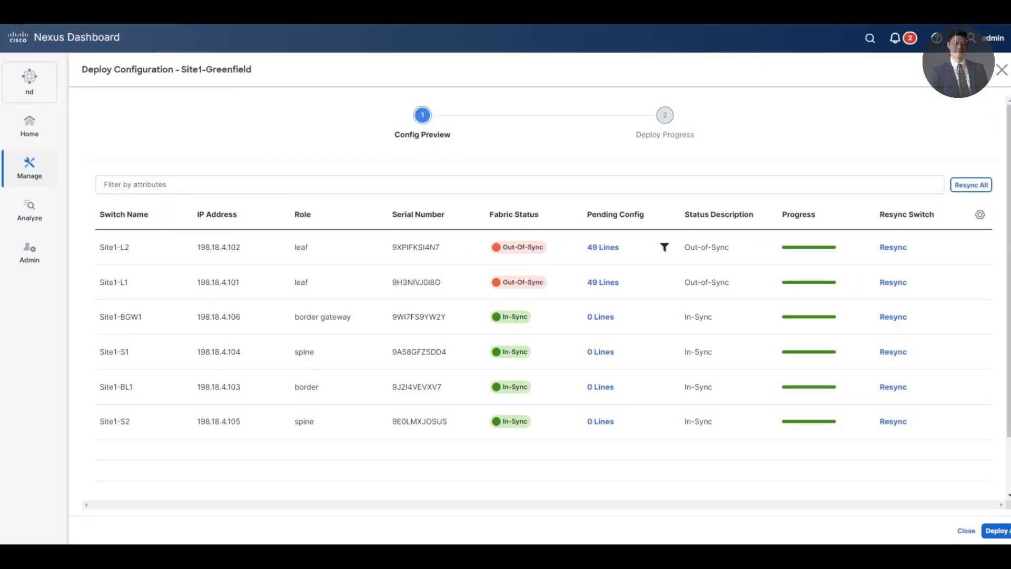
left_click(603, 247)
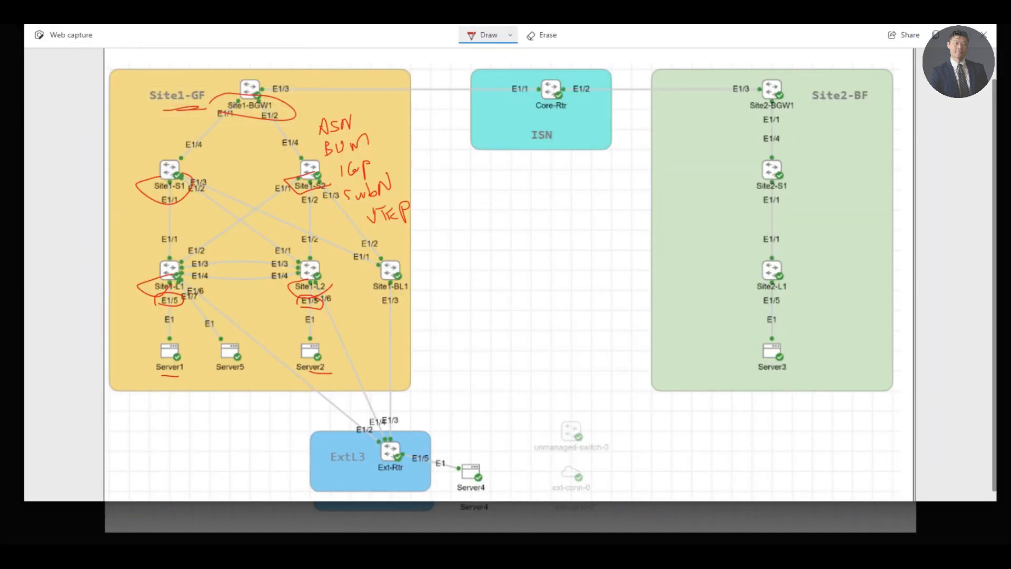
On the topology diagram, write VPC between Site1-L1 and Site1-L2, cross out their direct links and sketch the path between them over the spines
mouse_move(240, 249)
left_mouse_down()
mouse_move(235, 271)
mouse_move(242, 249)
left_mouse_up()
mouse_move(219, 231)
left_mouse_down()
mouse_move(233, 216)
mouse_move(238, 244)
mouse_move(240, 234)
mouse_move(270, 232)
left_mouse_up()
mouse_move(227, 281)
left_mouse_down()
mouse_move(263, 242)
mouse_move(254, 283)
mouse_move(309, 131)
mouse_move(170, 174)
mouse_move(149, 261)
mouse_move(154, 238)
left_mouse_up()
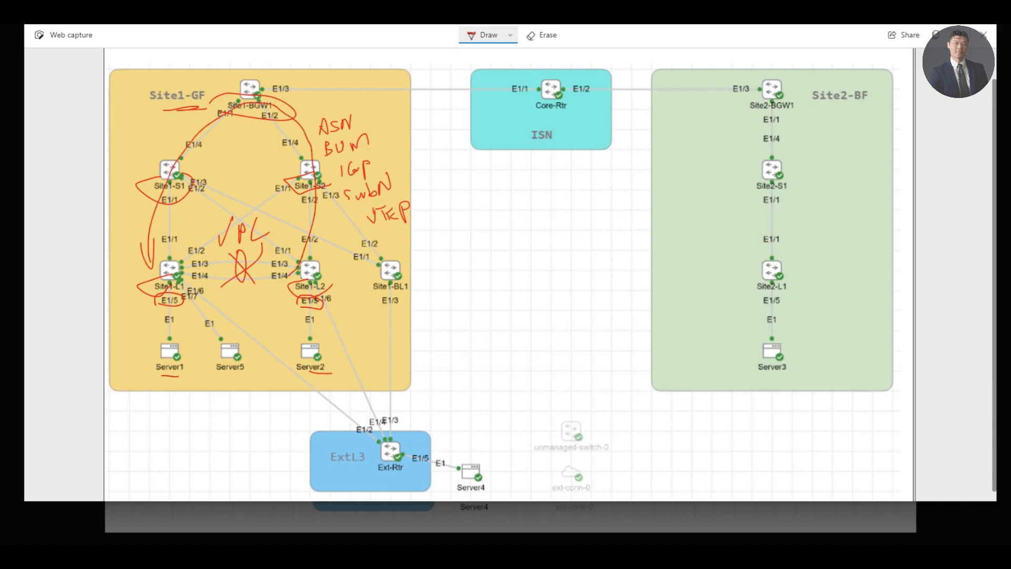
left_click_drag(286, 249, 309, 244)
left_click_drag(255, 108, 255, 135)
mouse_move(252, 108)
left_mouse_down()
mouse_move(261, 103)
mouse_move(251, 113)
mouse_move(271, 125)
mouse_move(290, 124)
left_mouse_up()
mouse_move(218, 249)
left_mouse_down()
mouse_move(275, 246)
mouse_move(213, 246)
left_mouse_up()
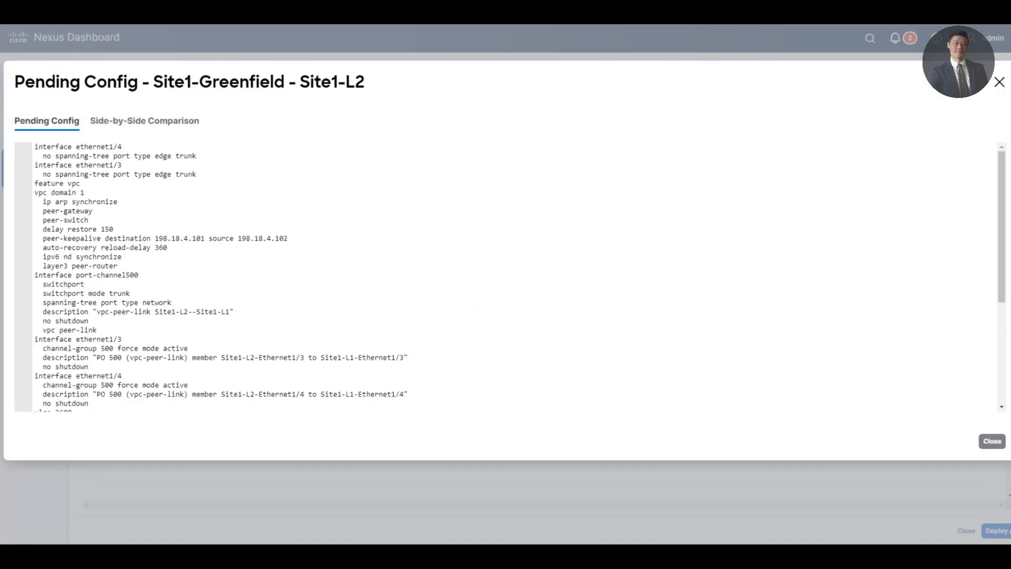
Examine Site1-L2's pending config, highlighting the spanning-tree lines, vPC domain, peer-keepalive addresses, peer-link members and Vlan3600 interface
left_click_drag(197, 174, 74, 119)
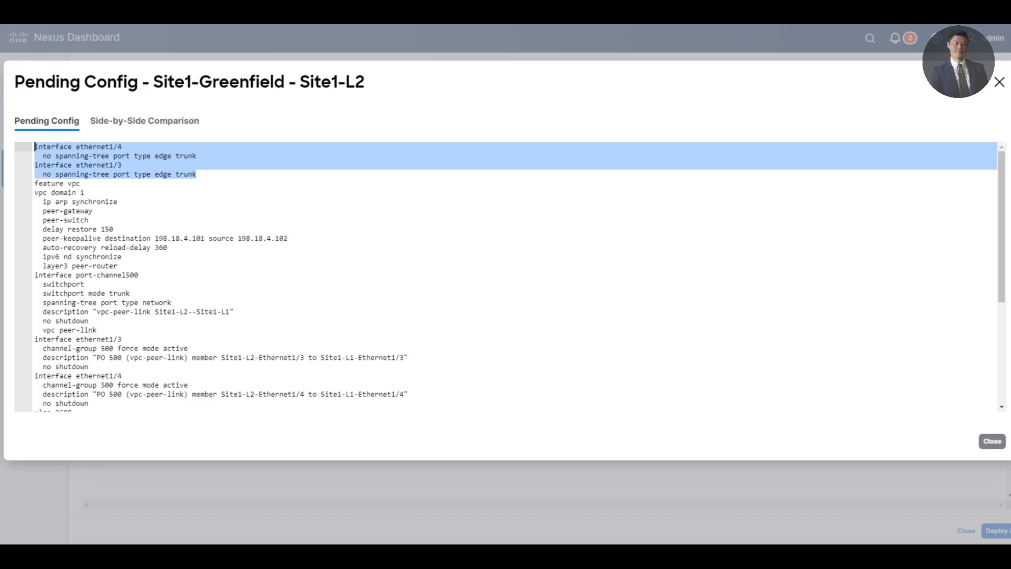
scroll(510, 276, "down", 1)
scroll(520, 276, "down", 1)
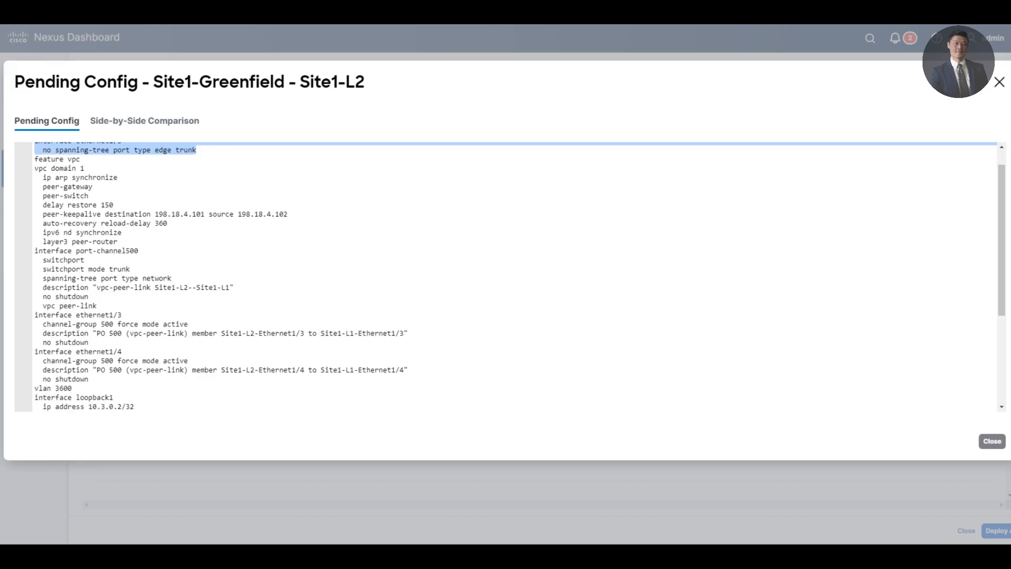
left_click_drag(42, 168, 138, 251)
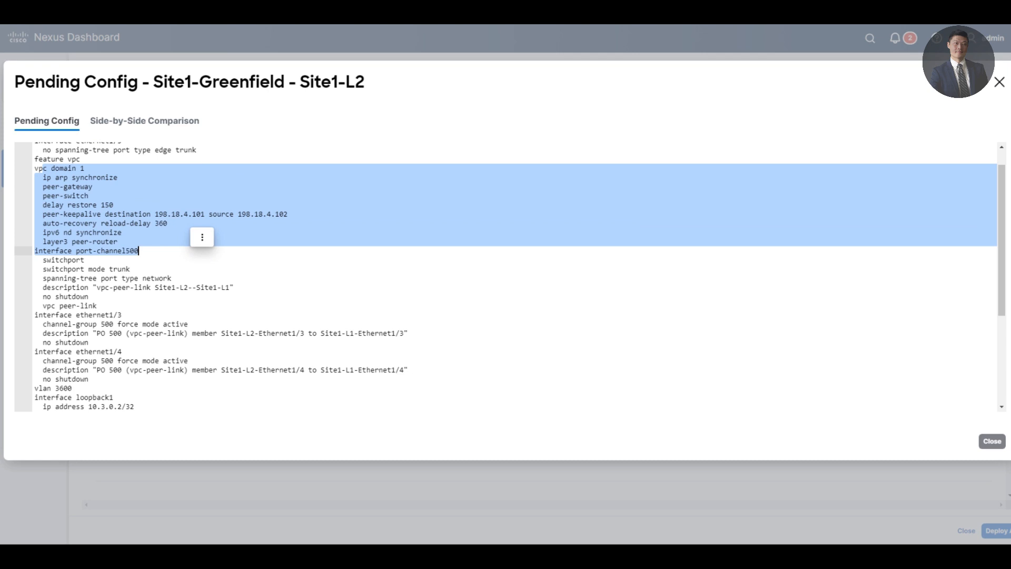
left_click_drag(105, 214, 289, 214)
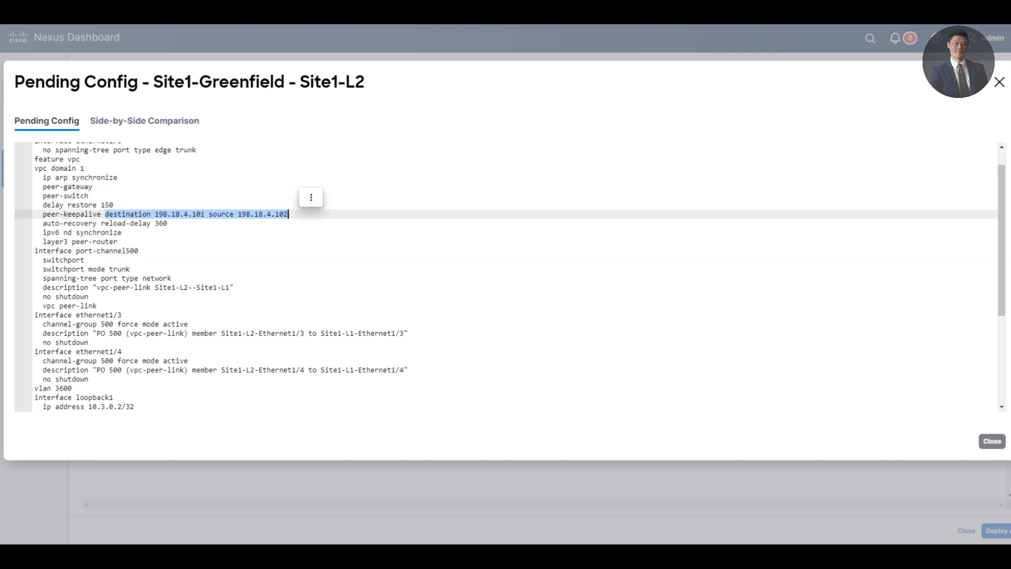
double_click(64, 214)
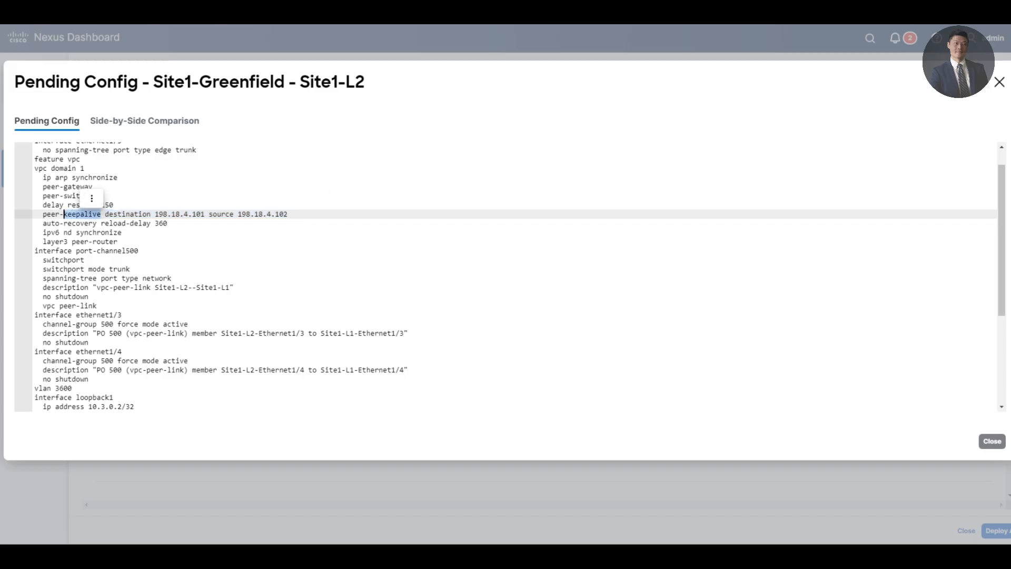
scroll(505, 277, "down", 3)
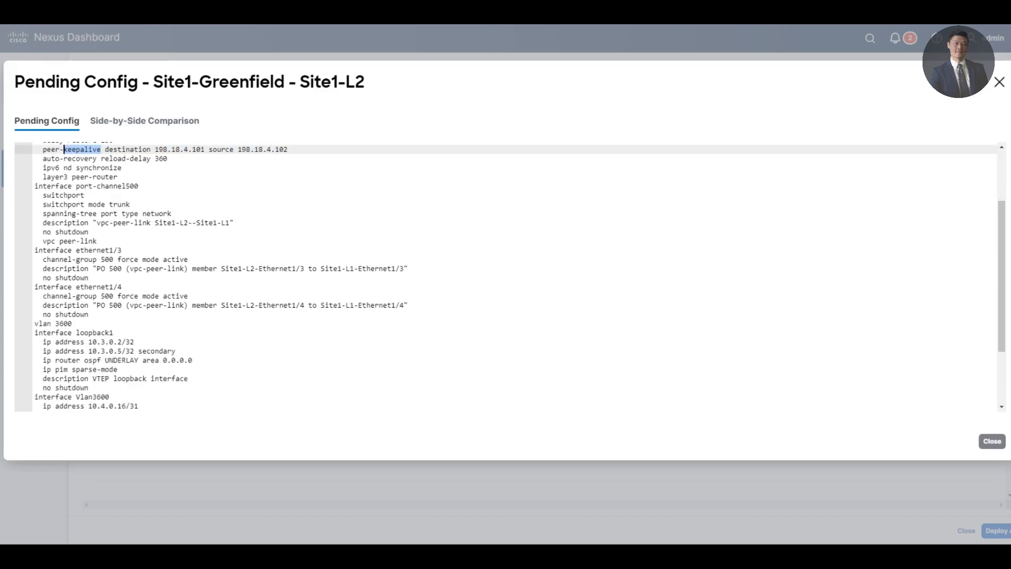
scroll(505, 276, "down", 4)
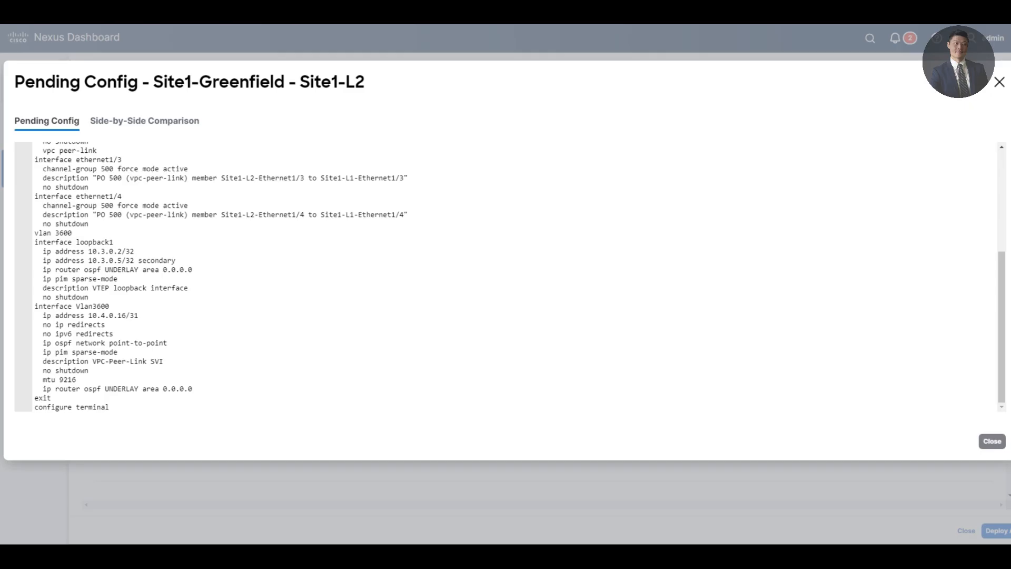
left_click_drag(137, 389, 118, 159)
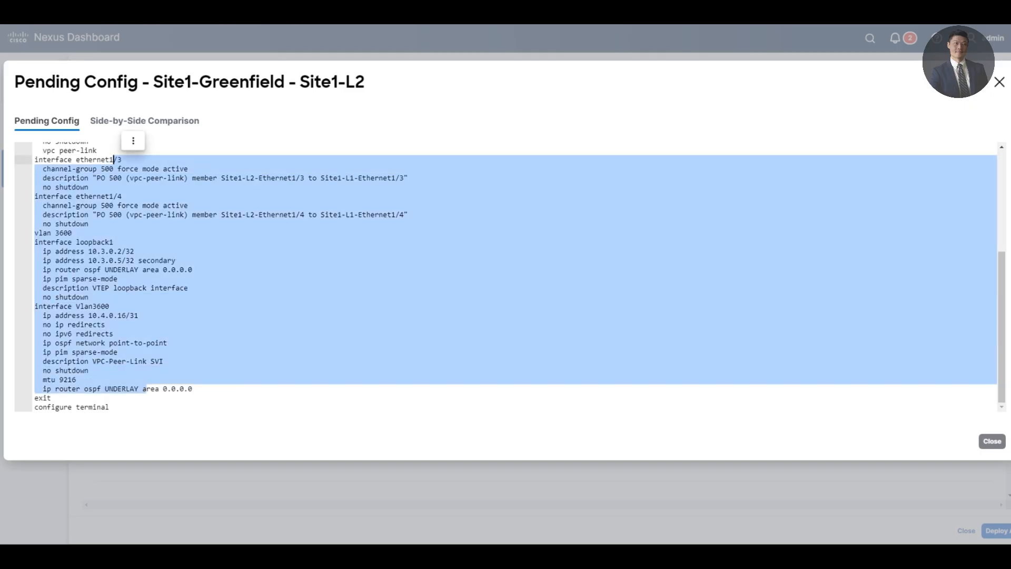
left_click(110, 305)
Close the pending config and deploy the vPC configuration to all switches of the fabric
left_click(992, 441)
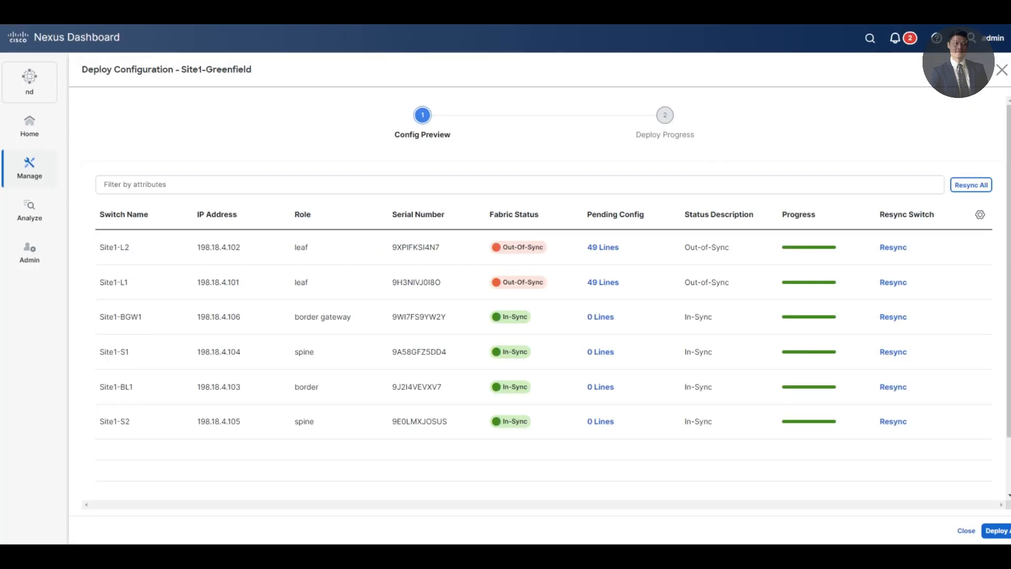
left_click(995, 530)
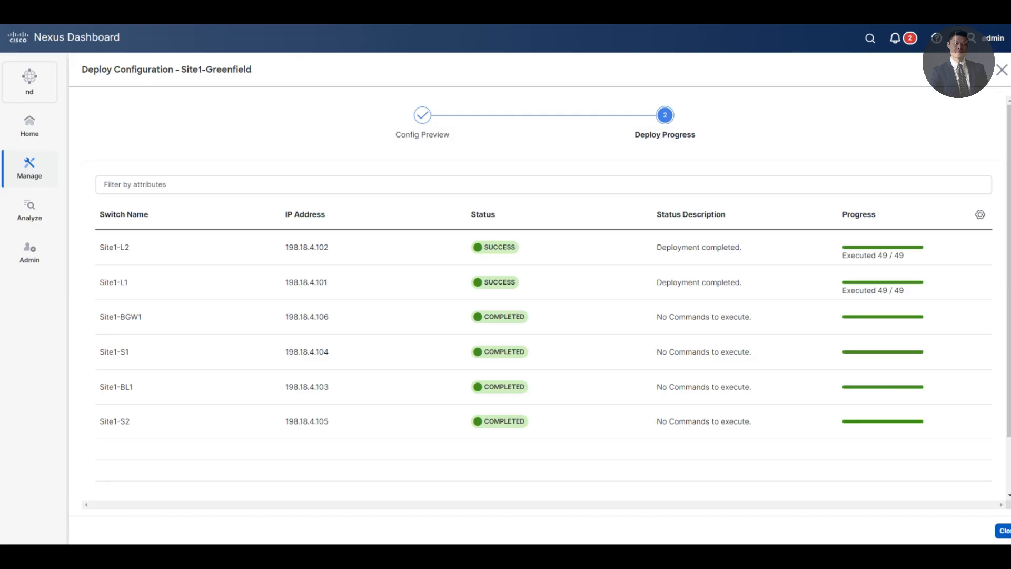
key("Escape")
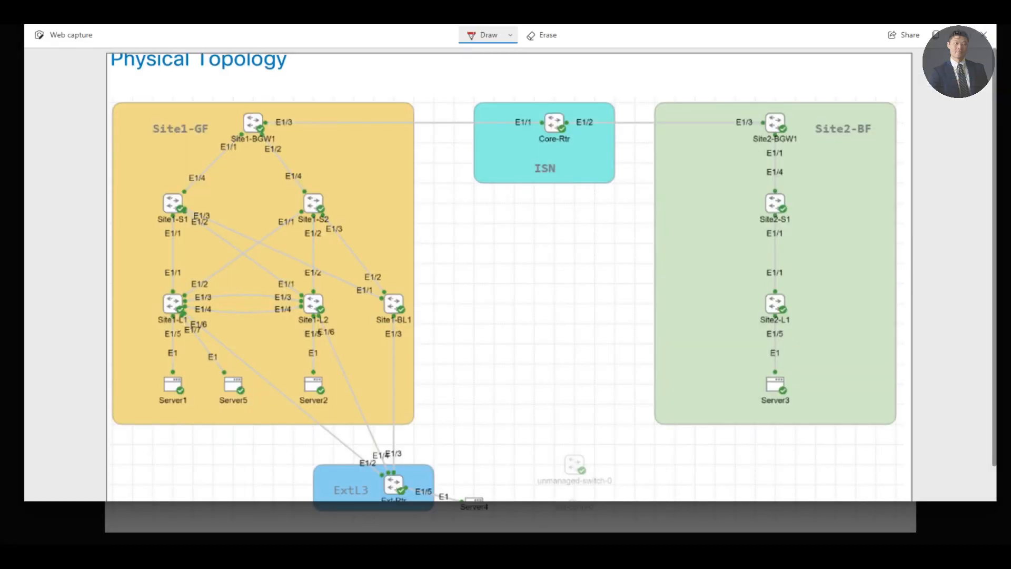
On the topology diagram, write VRF, IRB and VNI-L3 beside the Site1-GF area and connect VRF to VNI-L3 with a curved line
left_click_drag(421, 219, 441, 227)
mouse_move(439, 211)
left_mouse_down()
mouse_move(451, 223)
mouse_move(461, 210)
mouse_move(457, 233)
left_mouse_up()
left_click_drag(455, 227, 468, 225)
mouse_move(440, 253)
left_mouse_down()
mouse_move(441, 272)
mouse_move(470, 261)
left_mouse_up()
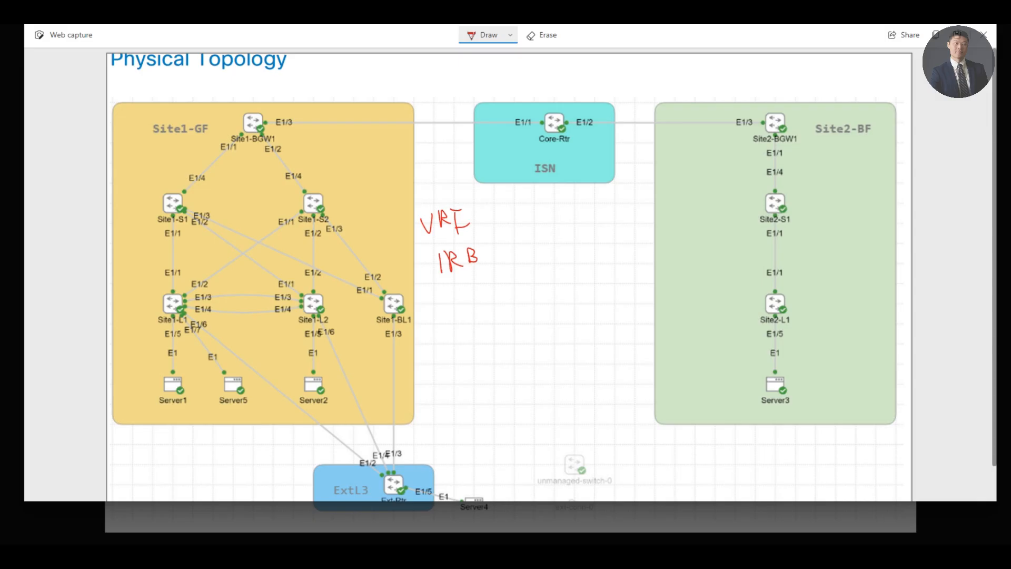
left_click_drag(451, 284, 466, 295)
mouse_move(467, 281)
left_mouse_down()
mouse_move(481, 280)
mouse_move(487, 295)
mouse_move(525, 292)
left_mouse_up()
mouse_move(531, 286)
left_mouse_down()
mouse_move(524, 229)
mouse_move(457, 225)
left_mouse_up()
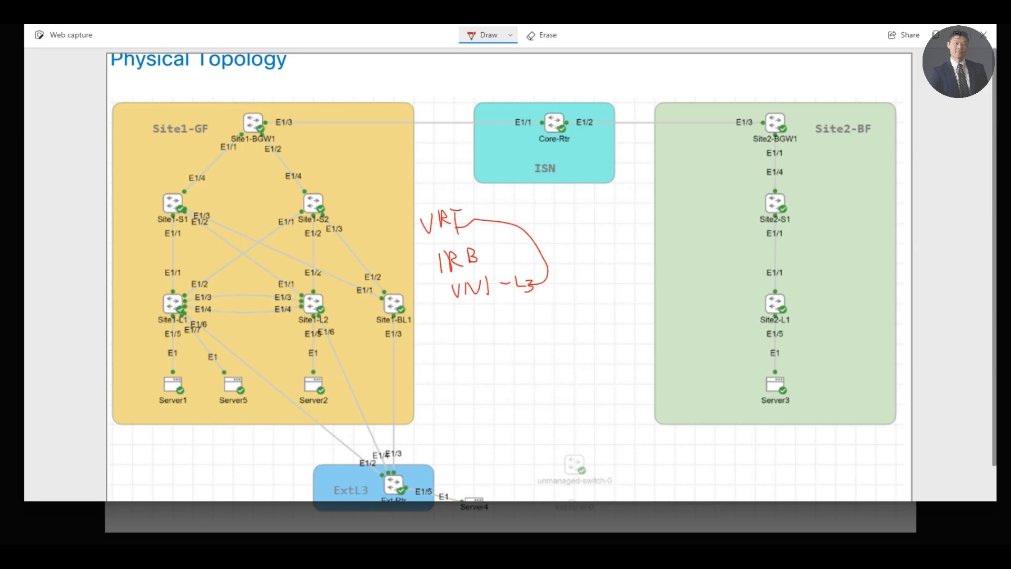
Write the L2VNI-LAN note below VNI-L3 on the topology diagram
mouse_move(492, 314)
left_mouse_down()
mouse_move(505, 338)
mouse_move(524, 339)
mouse_move(533, 314)
mouse_move(542, 326)
mouse_move(545, 310)
mouse_move(551, 326)
mouse_move(577, 308)
left_mouse_up()
mouse_move(583, 298)
left_mouse_down()
mouse_move(581, 308)
mouse_move(600, 312)
mouse_move(570, 320)
mouse_move(603, 301)
left_mouse_up()
left_click_drag(601, 311, 609, 298)
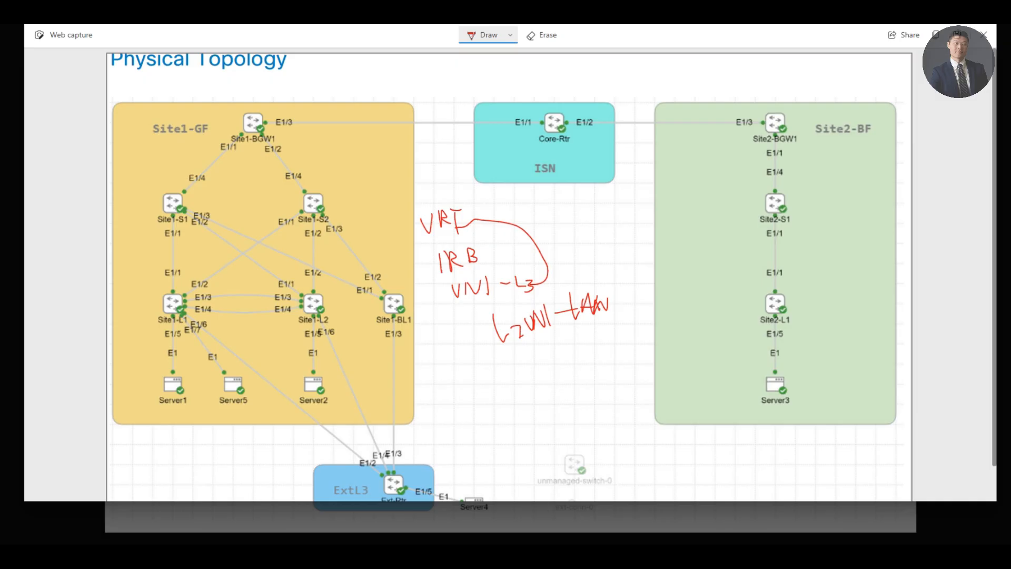
Connect the L2VNI-LAN note to VNI-L3 with a line on the topology diagram
mouse_move(605, 301)
left_mouse_down()
mouse_move(580, 266)
mouse_move(550, 276)
left_mouse_up()
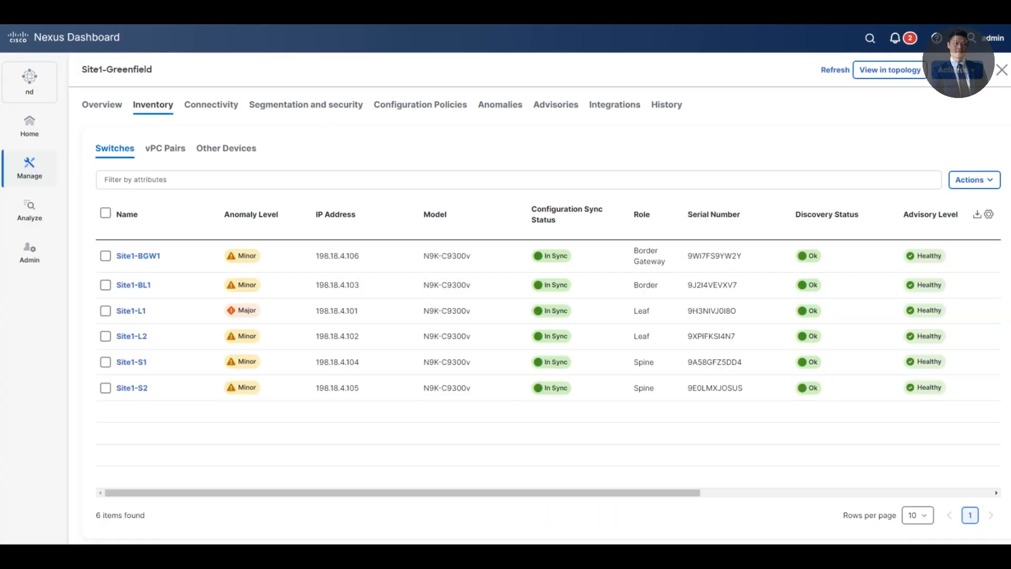
Begin a new VRF in the Site1-Greenfield fabric named bluevrf with VRF ID 50000 and the proposed VLAN ID 2000
left_click(101, 105)
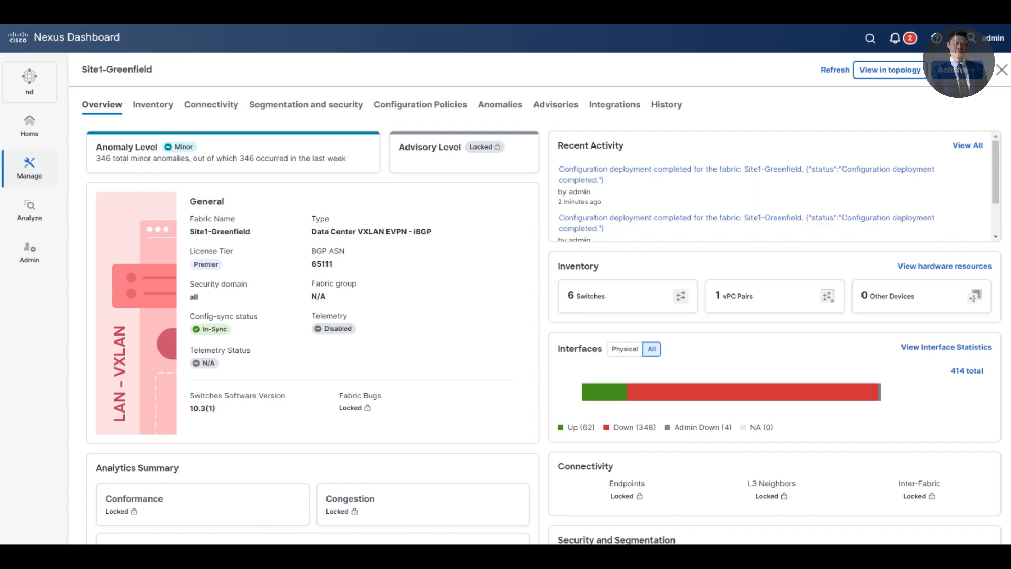
left_click(305, 105)
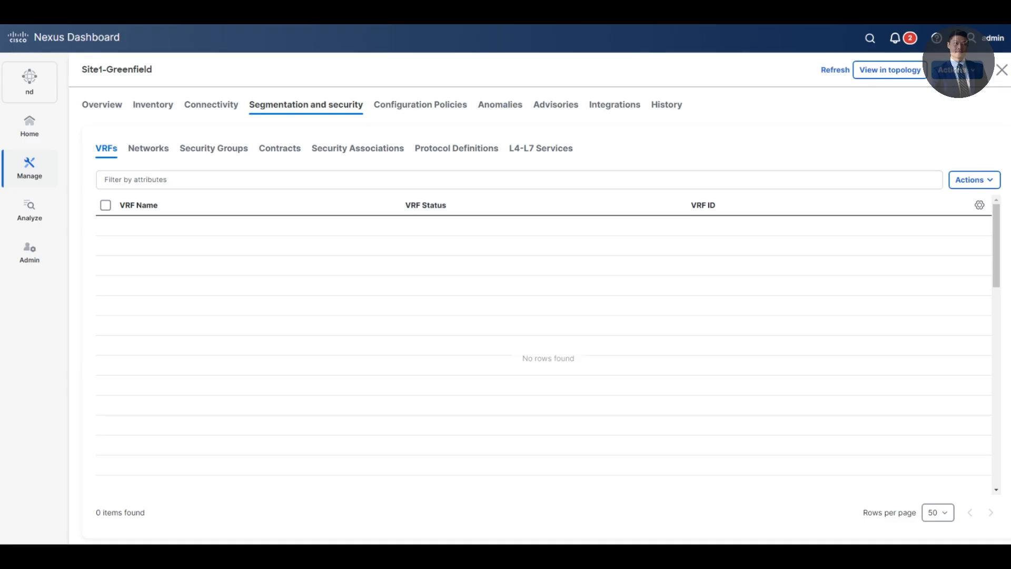
left_click(974, 180)
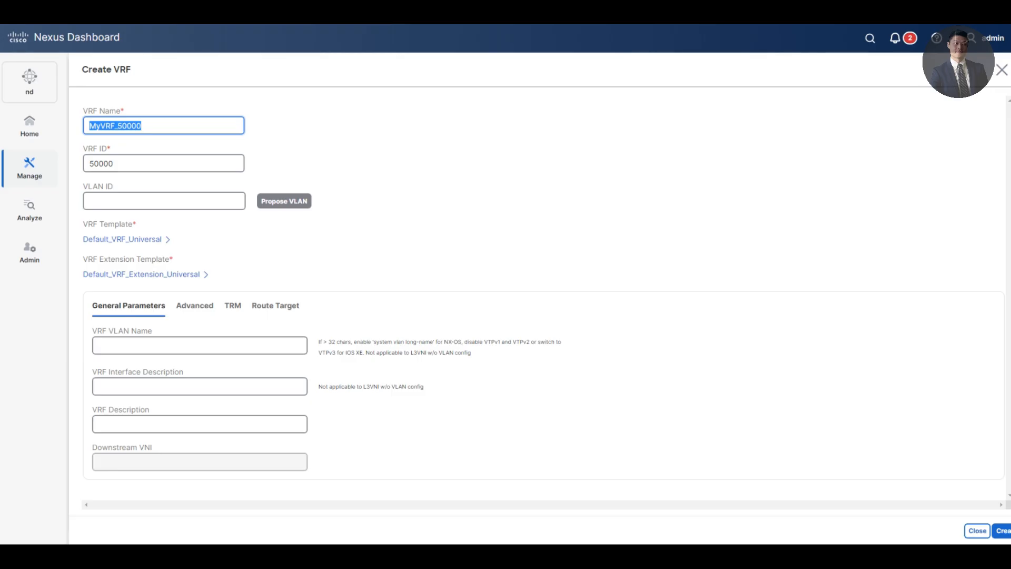
type("bluevrf")
left_click(113, 163)
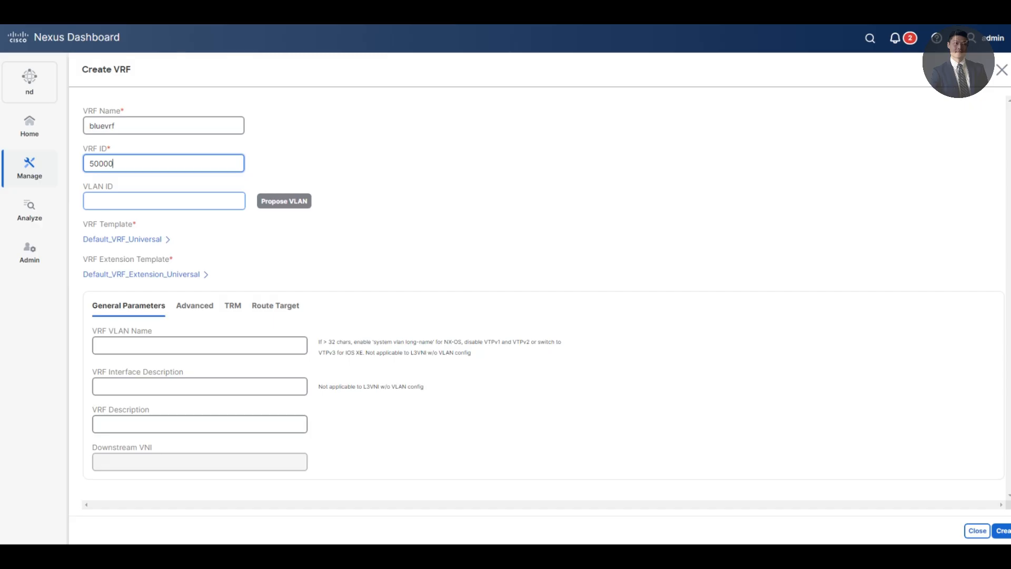
left_click(284, 201)
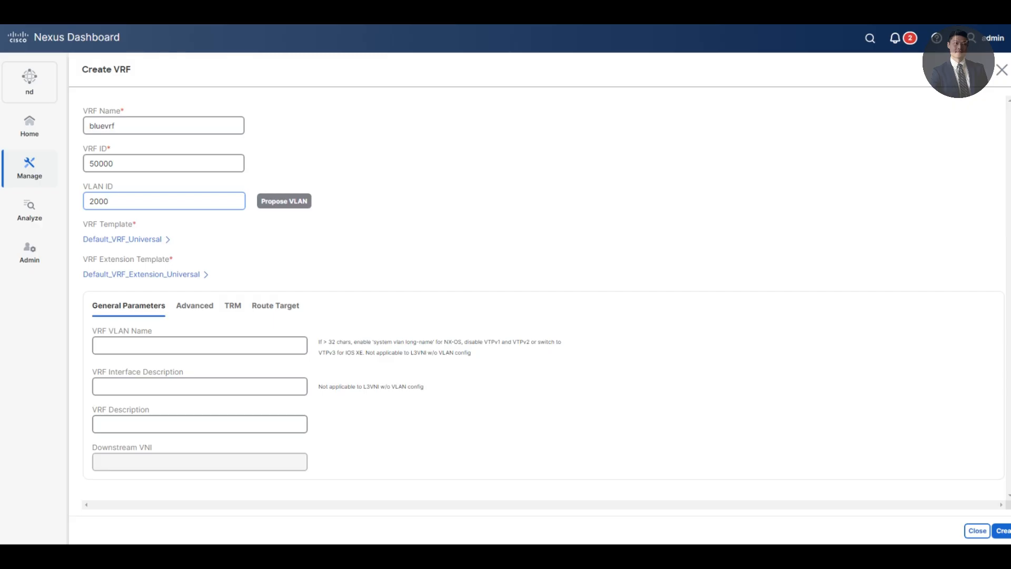
Set the VRF VLAN name, interface description and VRF description to bluevrf, and create the VRF
left_click(199, 345)
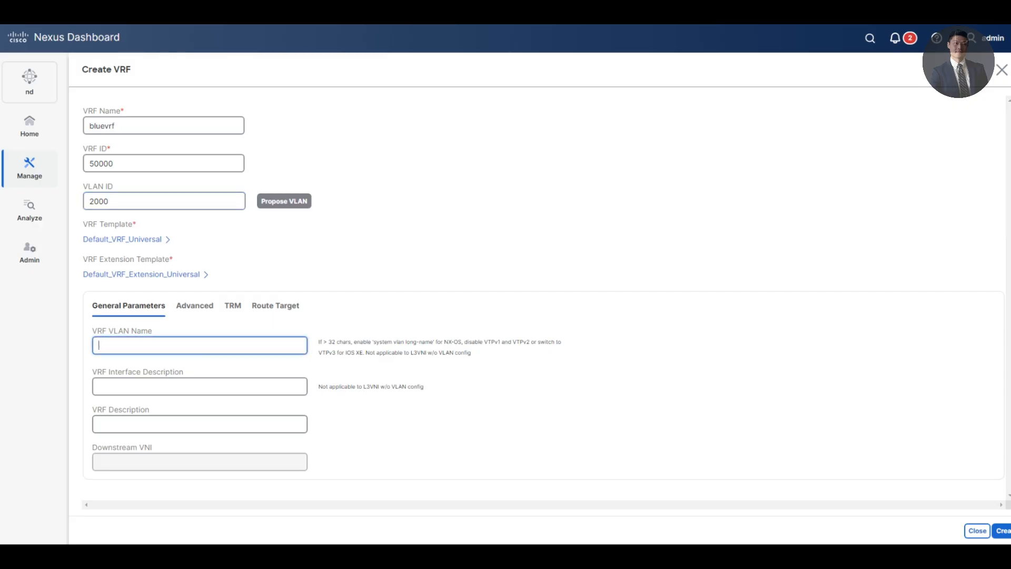
type("bluevrf")
key("ctrl+a")
key("ctrl+c")
key("Tab")
key("ctrl+v")
key("Tab")
key("ctrl+v")
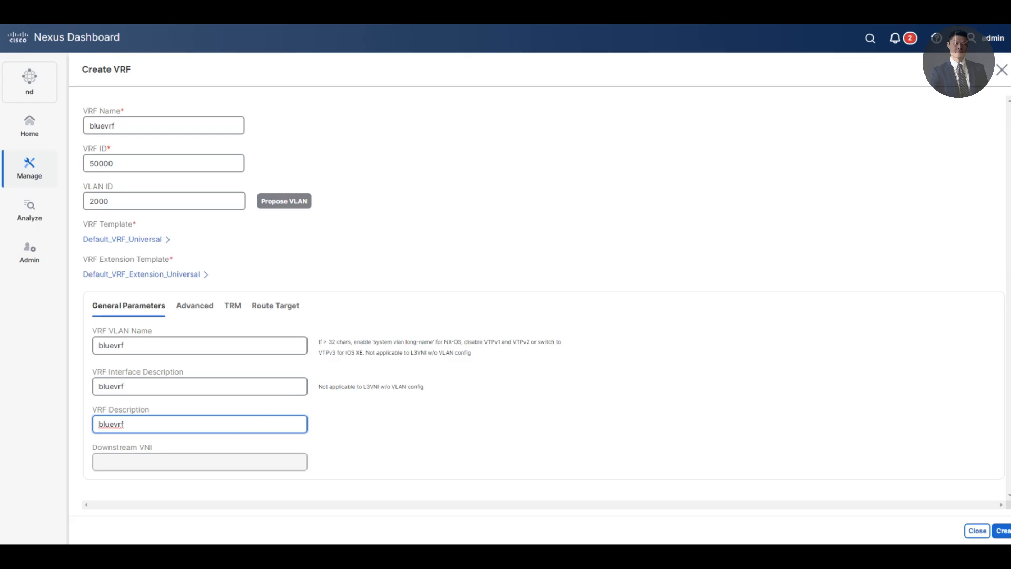
left_click(1001, 530)
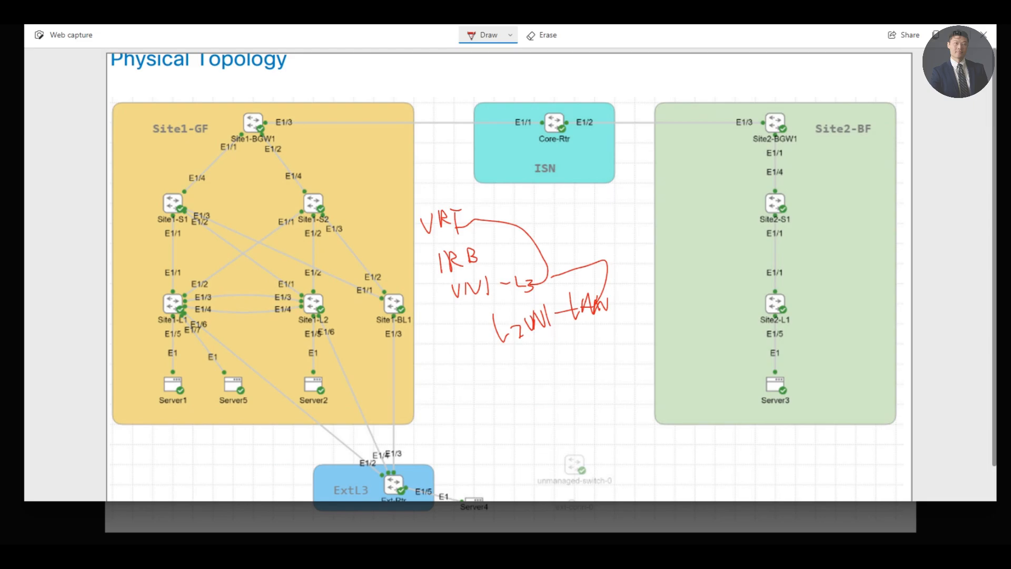
On the topology diagram, replace the L2VNI-LAN note and its connecting line with L2VNI - networks, and underline networks
left_click(541, 36)
mouse_move(497, 328)
left_mouse_down()
mouse_move(590, 304)
mouse_move(518, 332)
mouse_move(572, 304)
mouse_move(578, 314)
mouse_move(603, 302)
mouse_move(629, 316)
mouse_move(664, 292)
mouse_move(675, 299)
left_mouse_up()
left_click(480, 35)
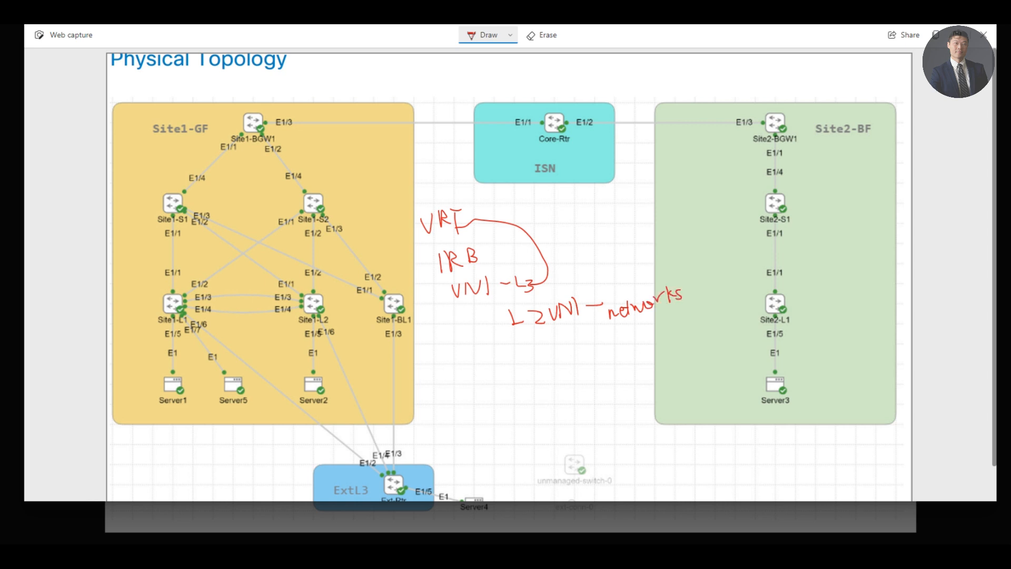
left_click_drag(611, 321, 678, 308)
Below the networks note, sketch an underlined BN with two branches, label it L3 and L2, and annotate across the branch ends
mouse_move(512, 359)
left_mouse_down()
mouse_move(512, 374)
mouse_move(541, 351)
mouse_move(488, 414)
left_mouse_up()
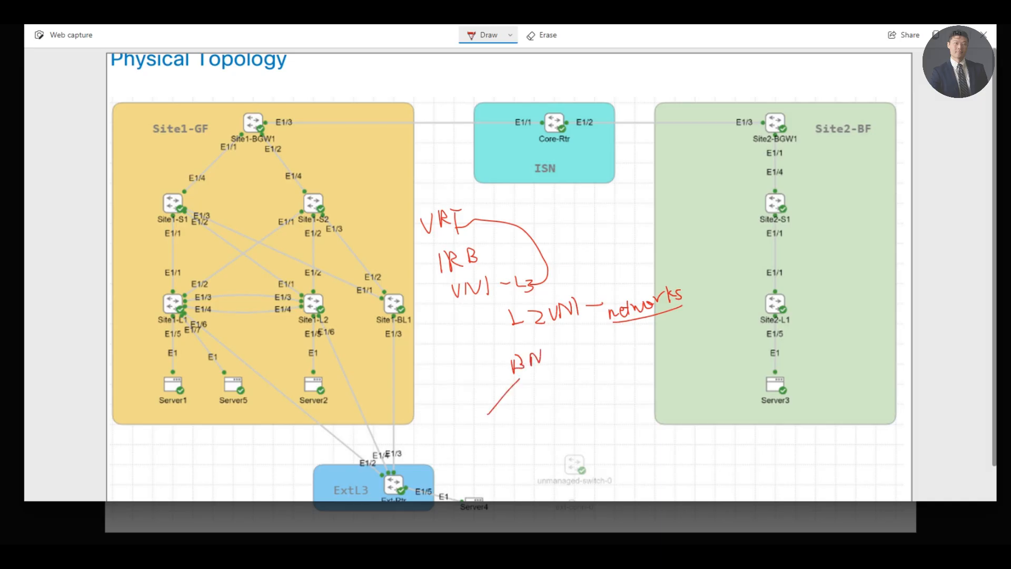
left_click_drag(542, 375, 564, 393)
left_click_drag(466, 366, 485, 378)
left_click_drag(451, 418, 469, 433)
left_click_drag(511, 373, 543, 368)
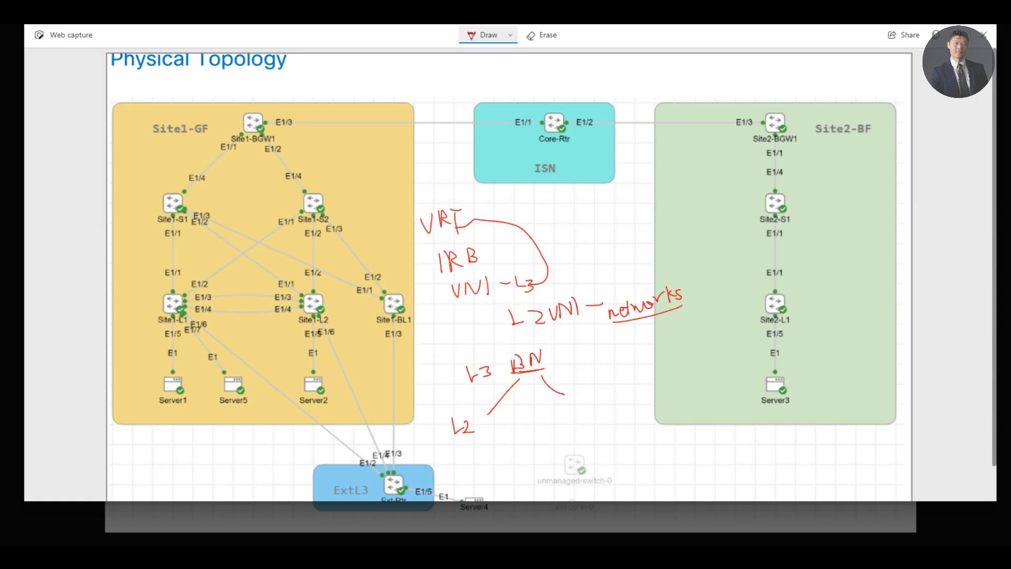
mouse_move(481, 419)
left_mouse_down()
mouse_move(481, 437)
mouse_move(501, 422)
mouse_move(516, 432)
mouse_move(559, 423)
left_mouse_up()
mouse_move(559, 408)
left_mouse_down()
mouse_move(558, 424)
mouse_move(578, 404)
mouse_move(585, 416)
mouse_move(602, 414)
left_mouse_up()
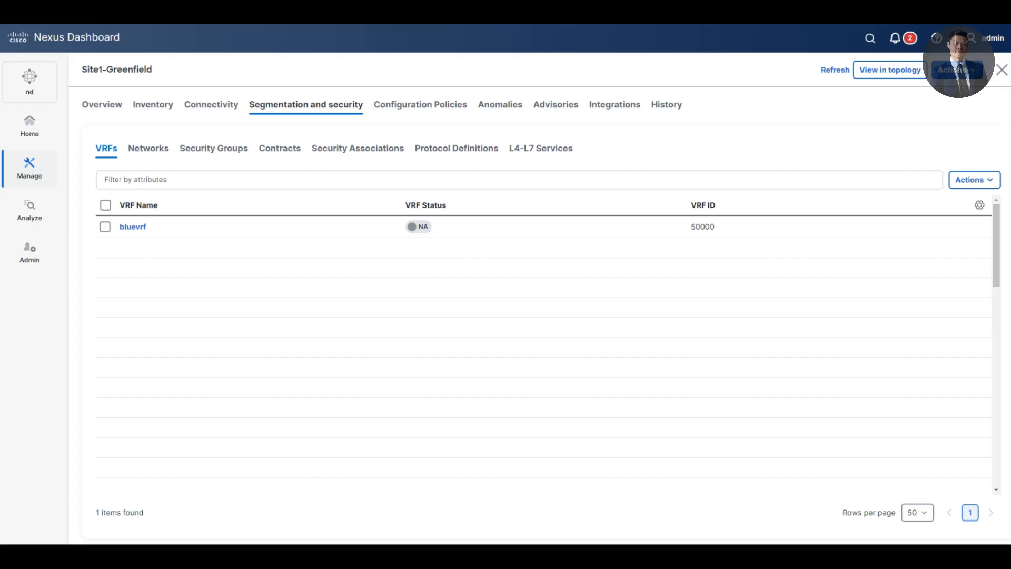
Begin a new network in the Site1-Greenfield fabric named bluenet1
left_click(149, 149)
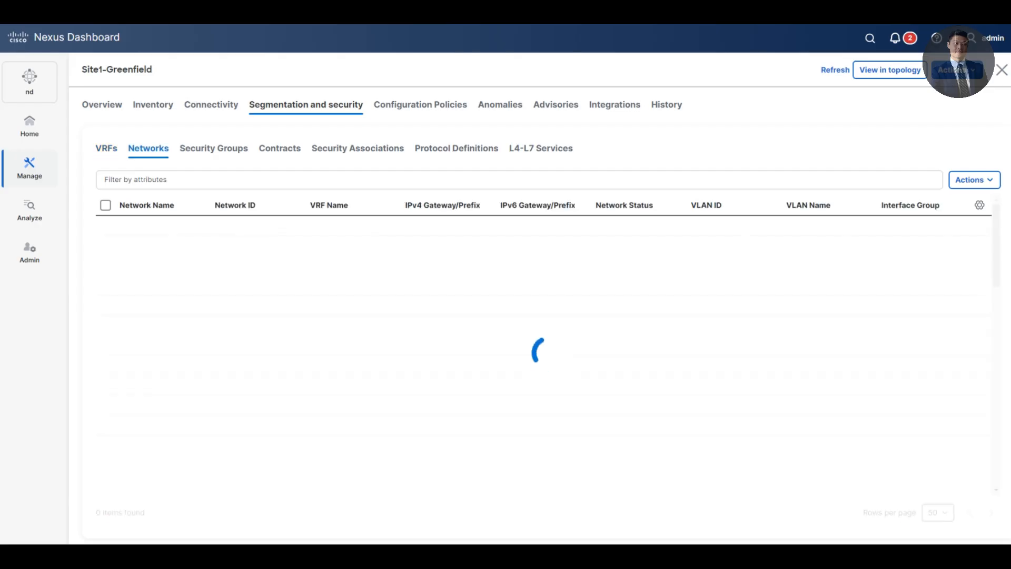
left_click(974, 180)
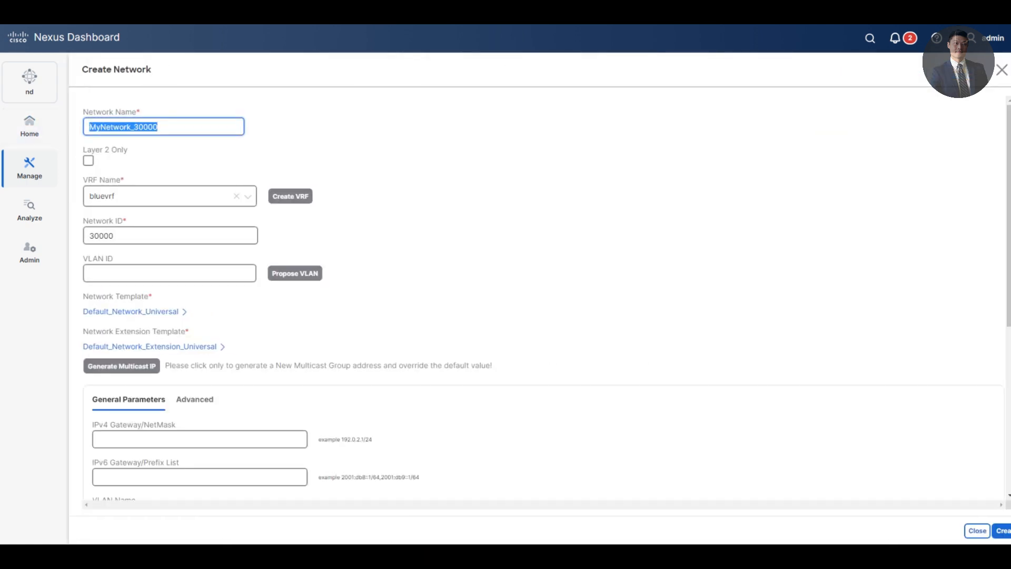
type("bluenet1")
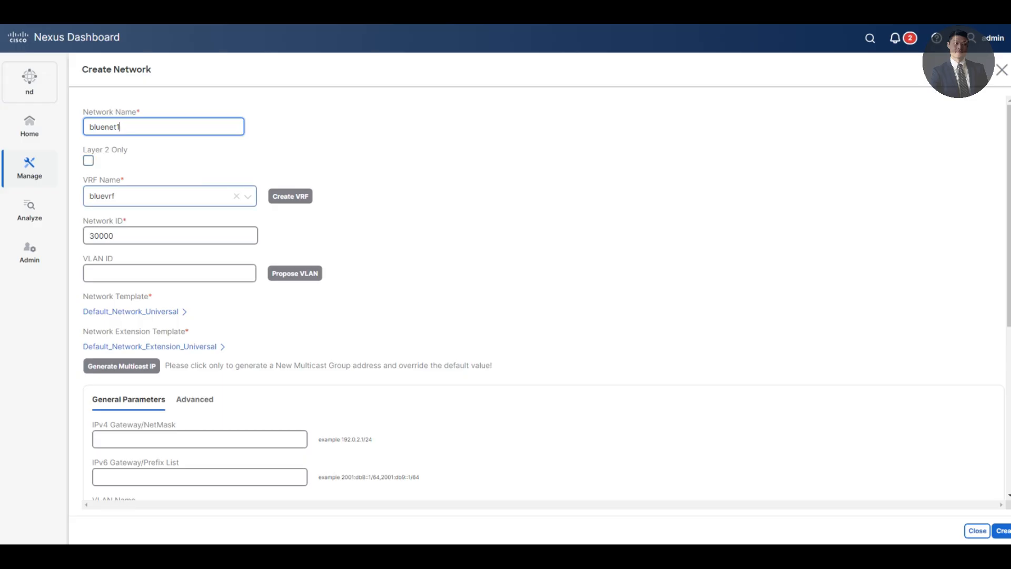
Toggle Layer 2 Only on and back off for bluenet1, and check the selectable VRFs
left_click(88, 161)
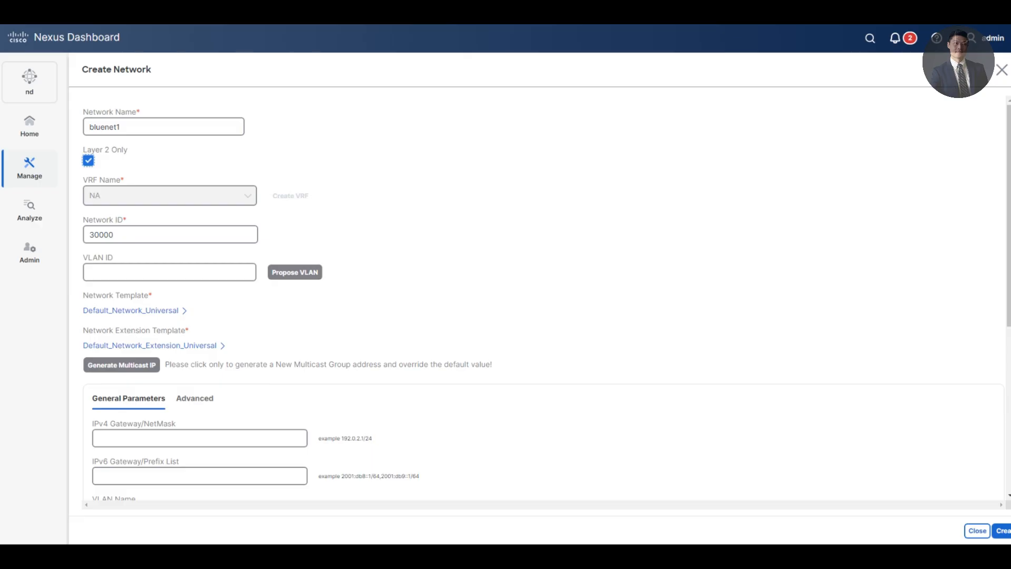
left_click(87, 161)
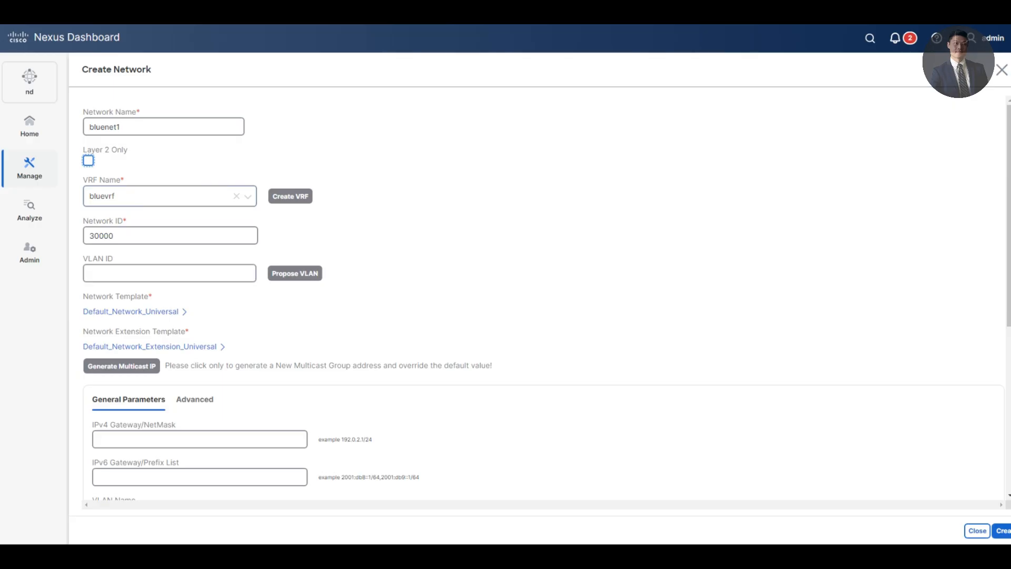
left_click(170, 196)
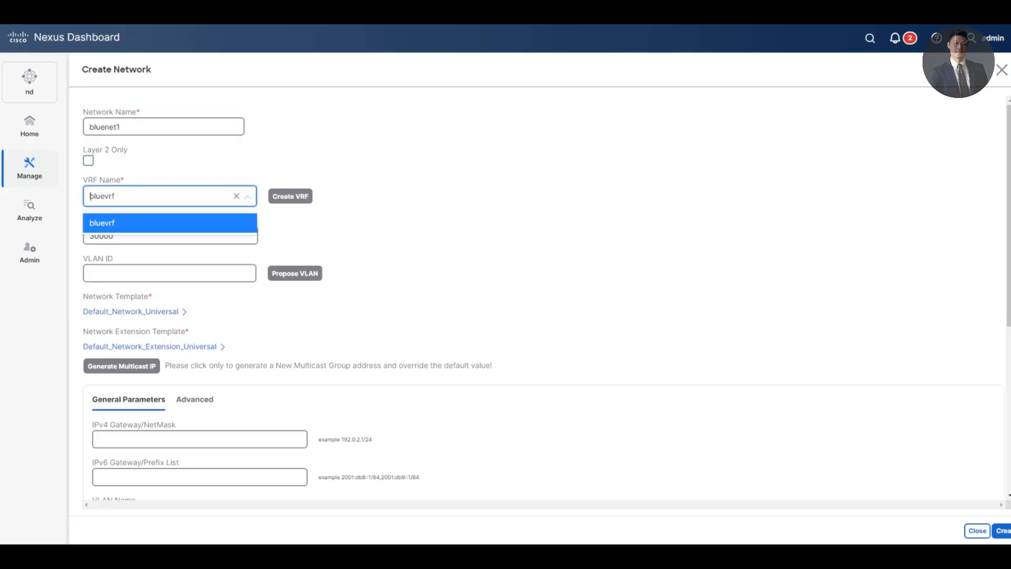
left_click(170, 196)
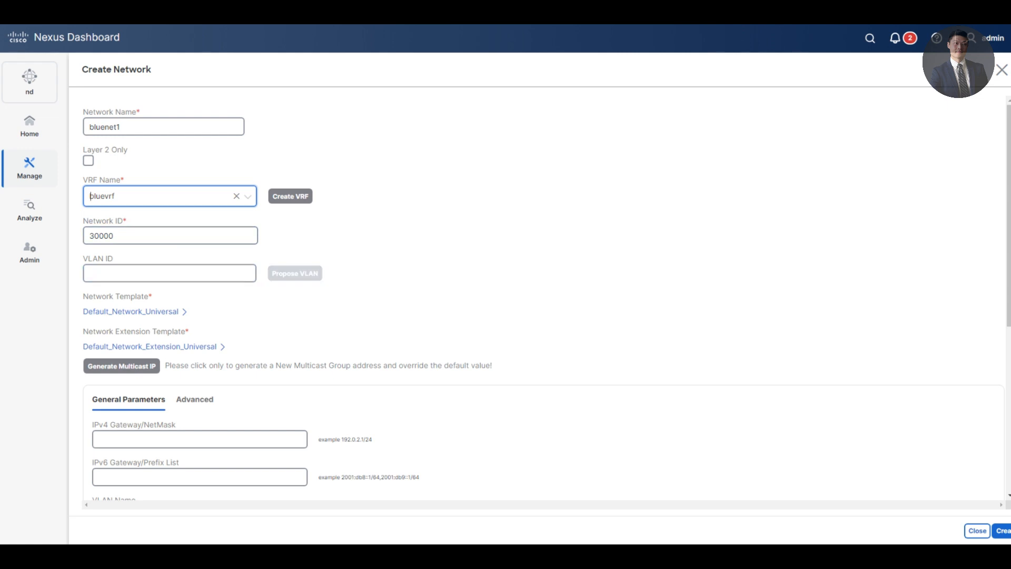
Give bluenet1 the proposed VLAN ID 2300 and the IPv4 gateway 192.168.11.1/24
left_click(295, 272)
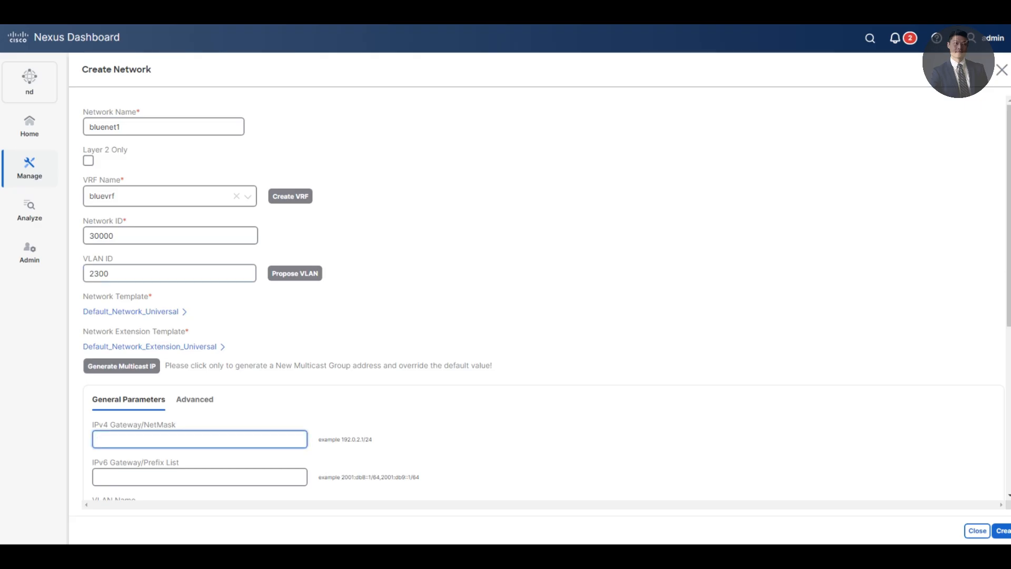
type("192.1")
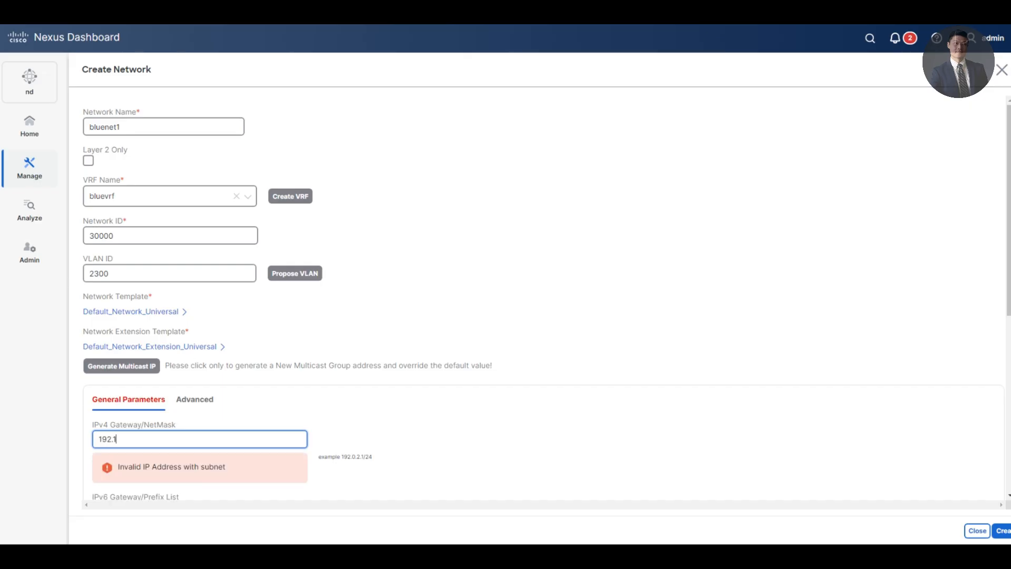
type("68.11.1/24")
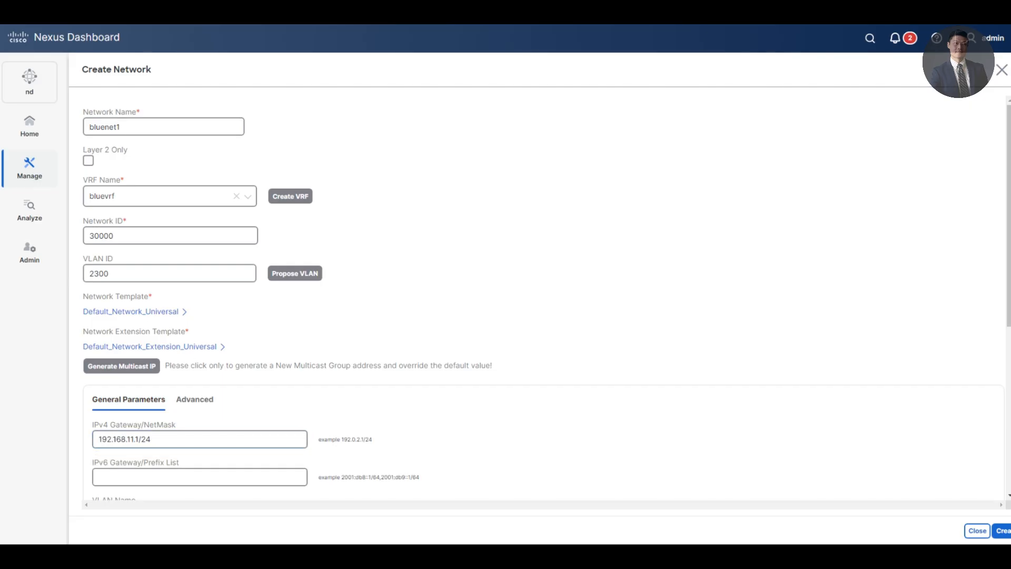
Set the VLAN name and interface description to bluenet1, and create the network
scroll(543, 297, "down", 2)
left_click(200, 393)
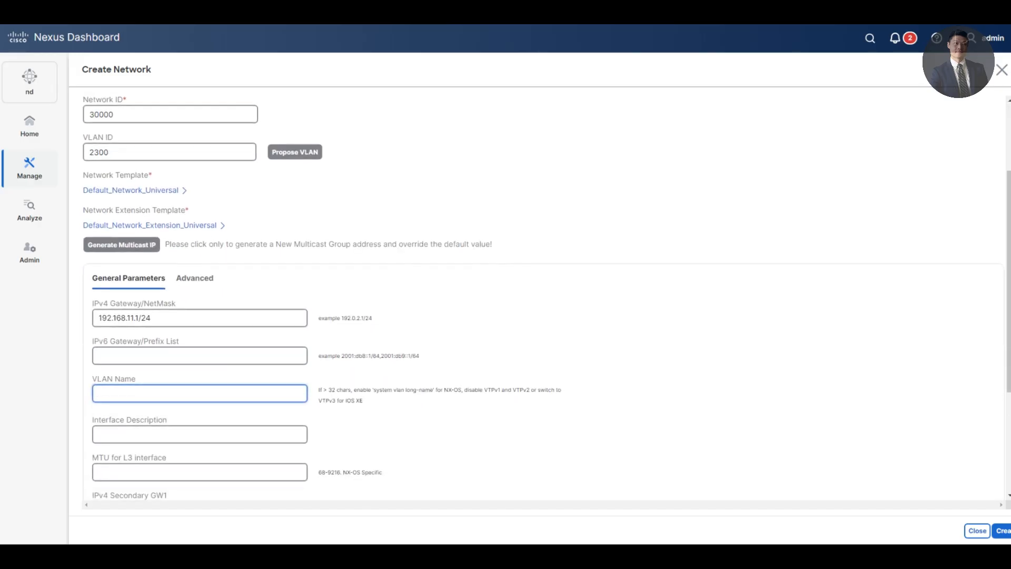
type("bluenet1")
key("Tab")
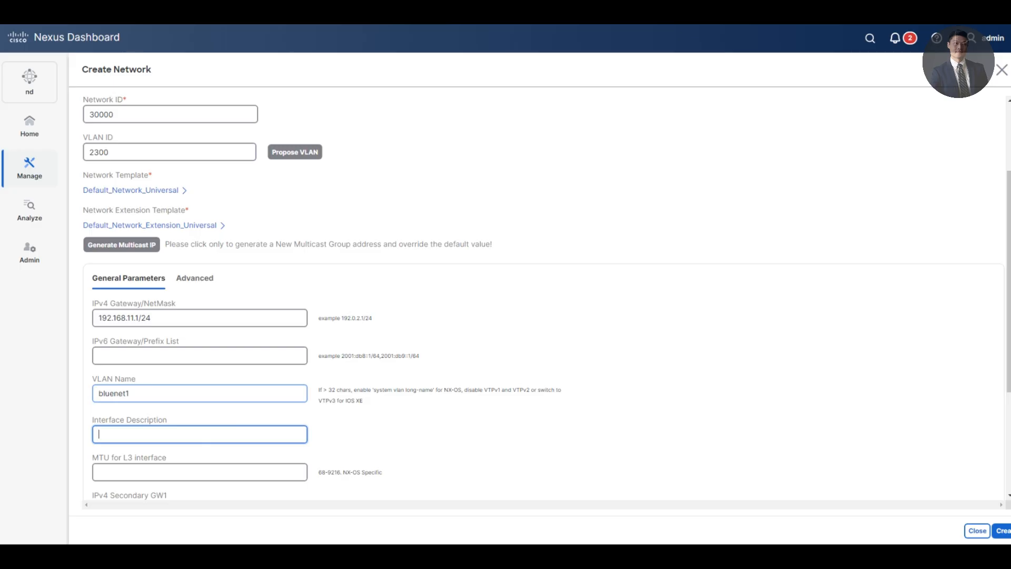
type("bluenet1")
left_click(1001, 530)
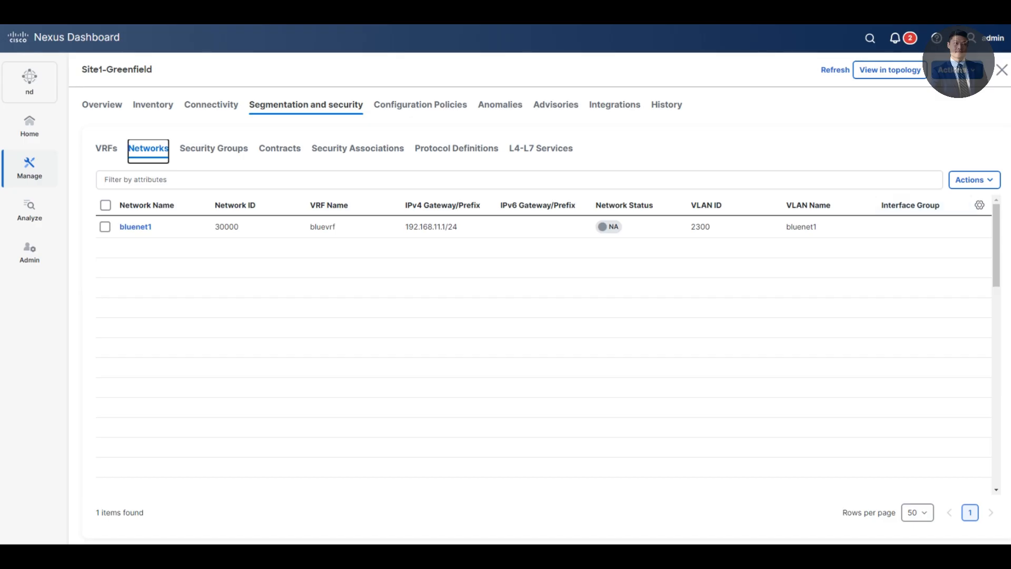
Begin a second network in bluevrf with network ID 30001 and the proposed VLAN ID 2301
left_click(973, 180)
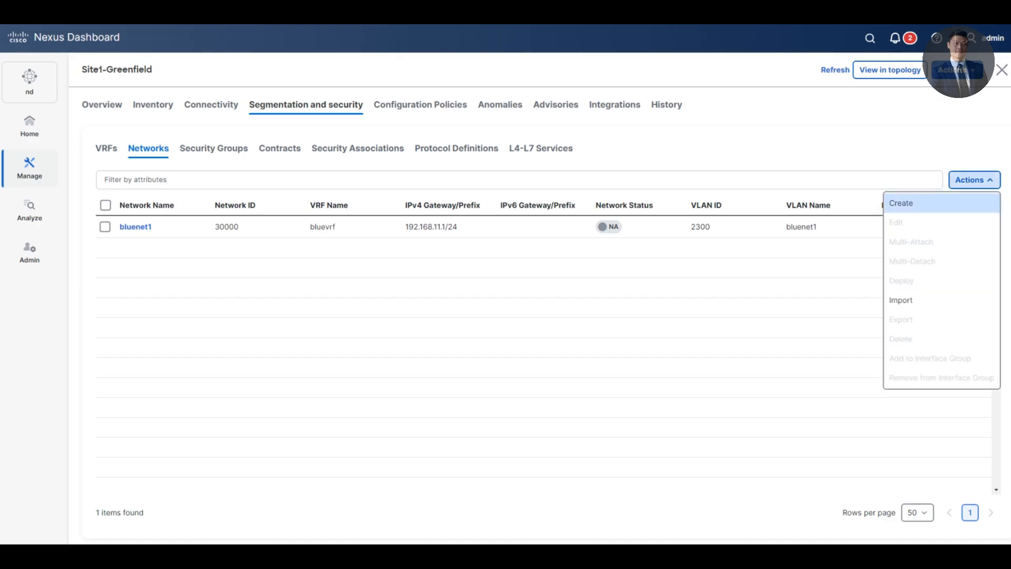
left_click(902, 203)
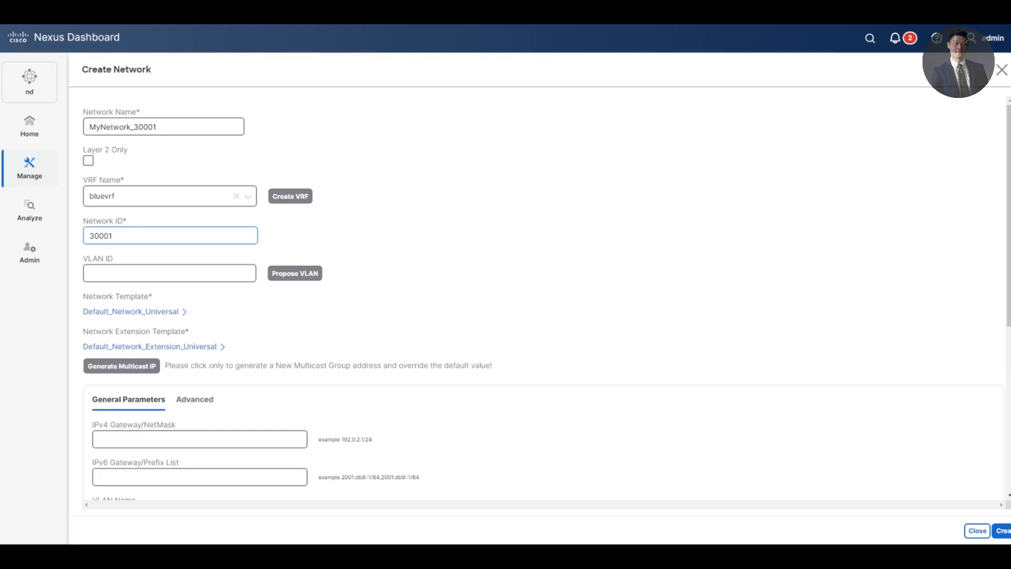
left_click(295, 273)
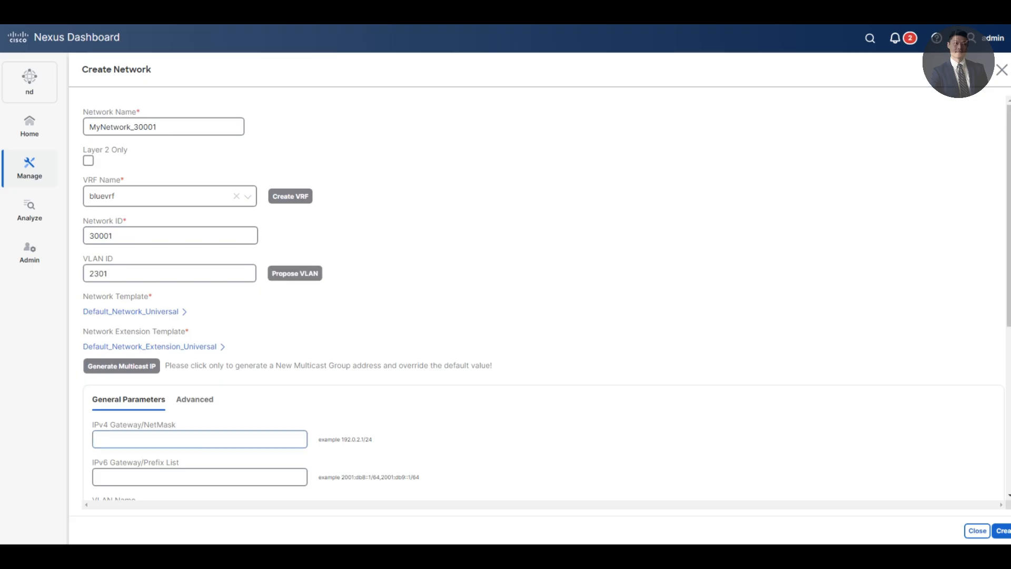
Enter bluenet2 in the IPv4 gateway field, copy the text and clear the field
left_click(200, 439)
type("bluenet2")
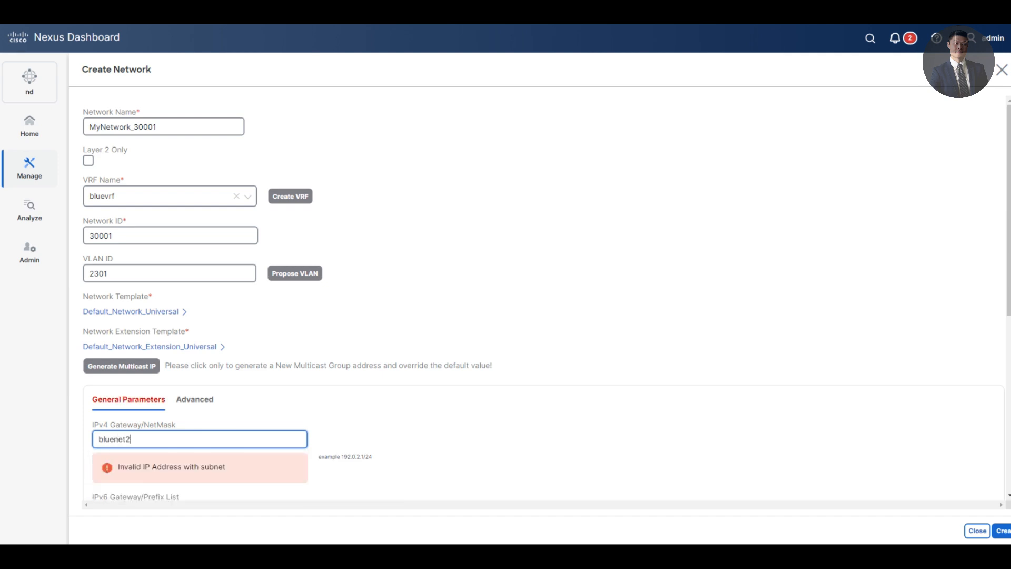
key("ctrl+a")
key("ctrl+c")
key("BackSpace")
scroll(526, 295, "down", 3)
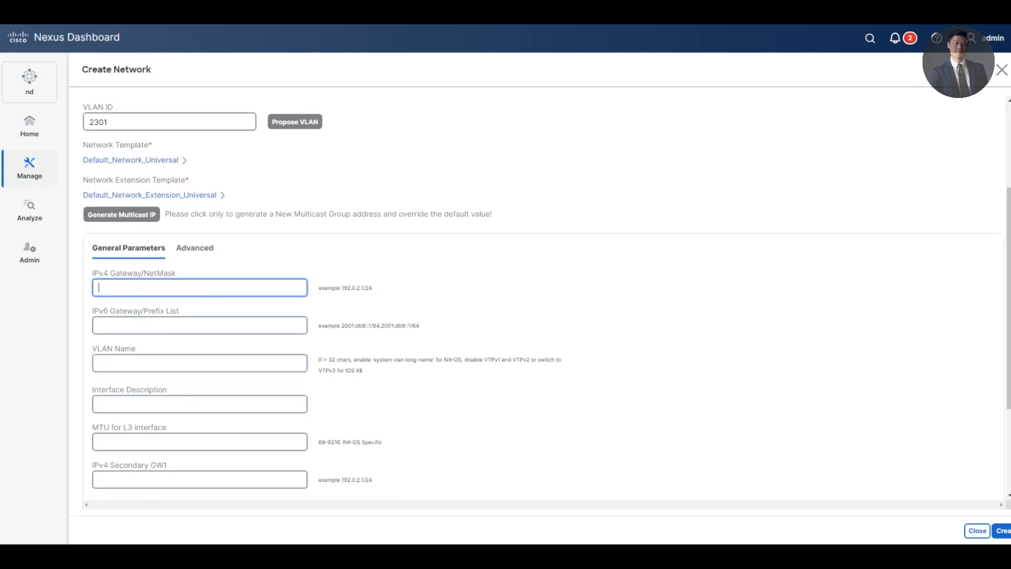
Set the second network's IPv4 gateway to 192.168.12.1/24, reusing the saved 192.168.11.1/24 entry
left_click(200, 287)
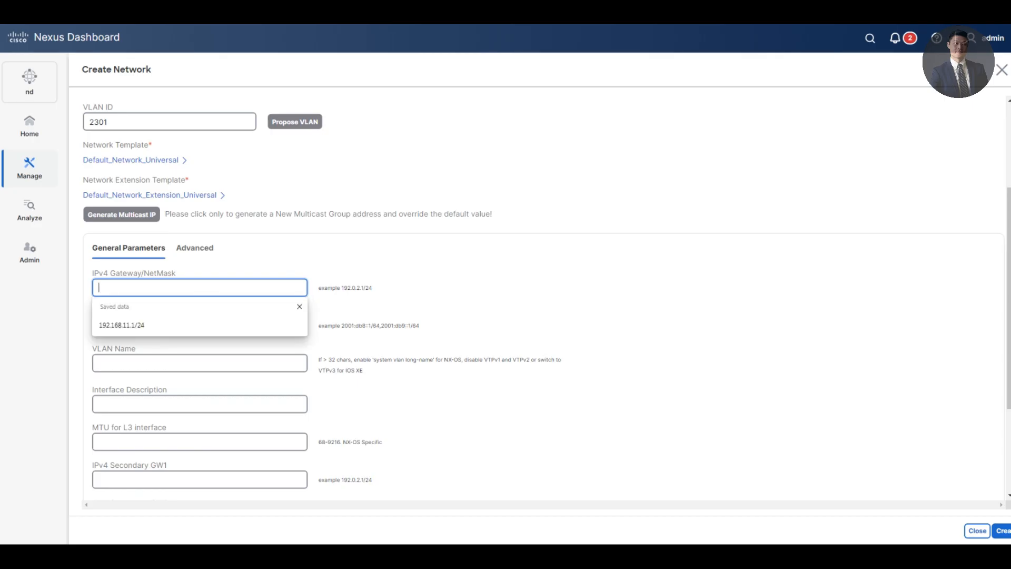
type("19")
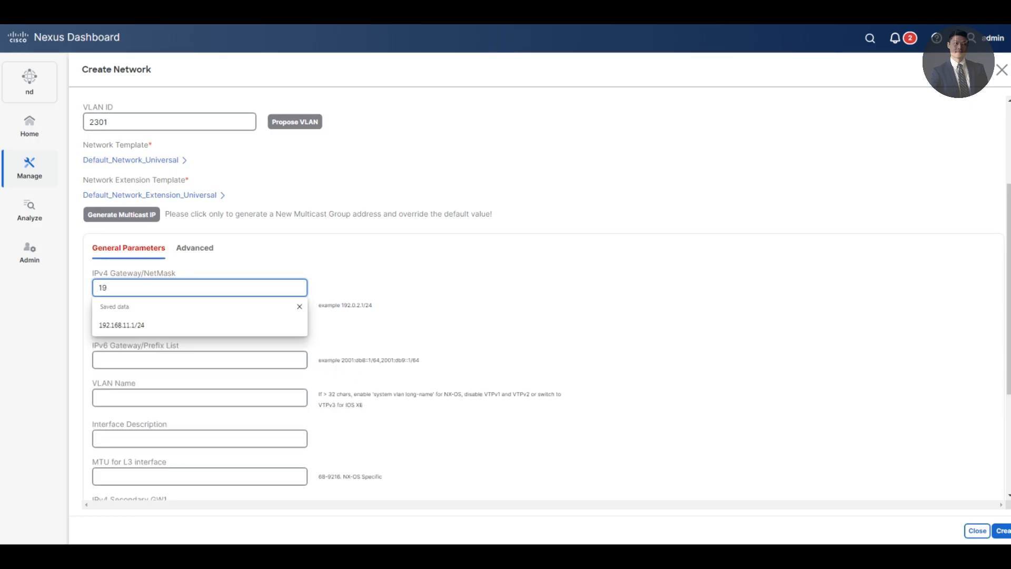
key("Down")
key("Return")
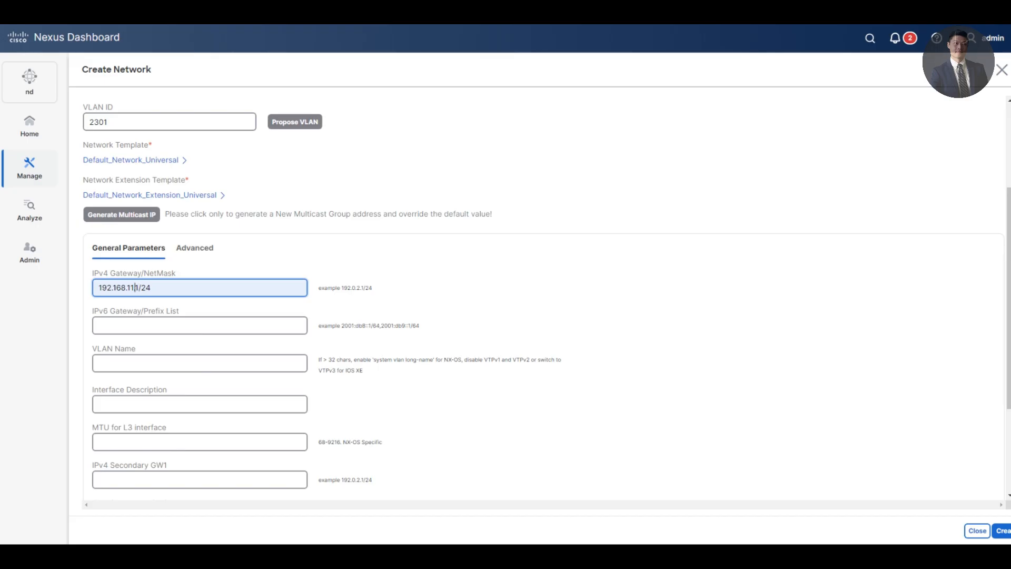
key("BackSpace")
type("2")
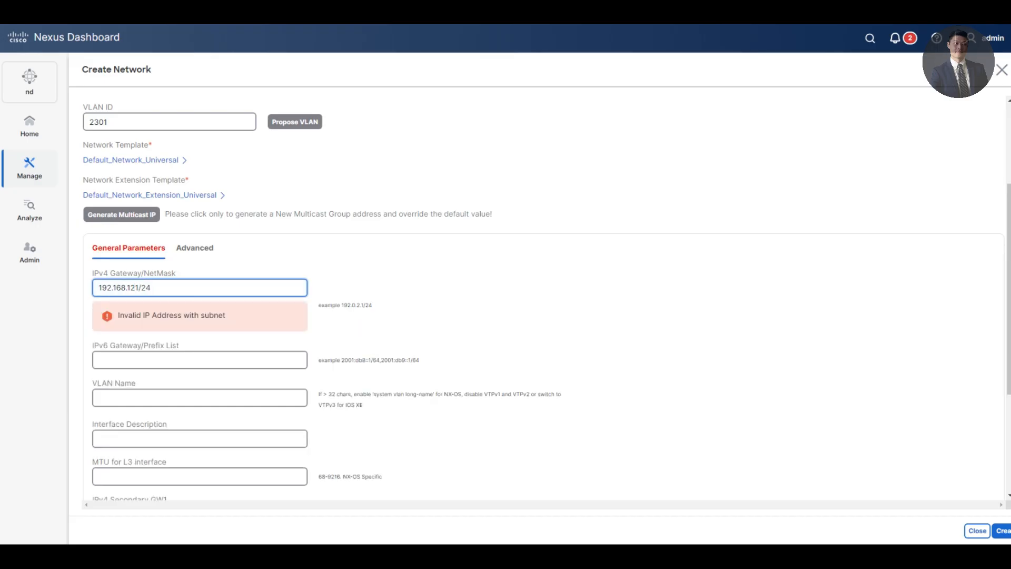
type(".")
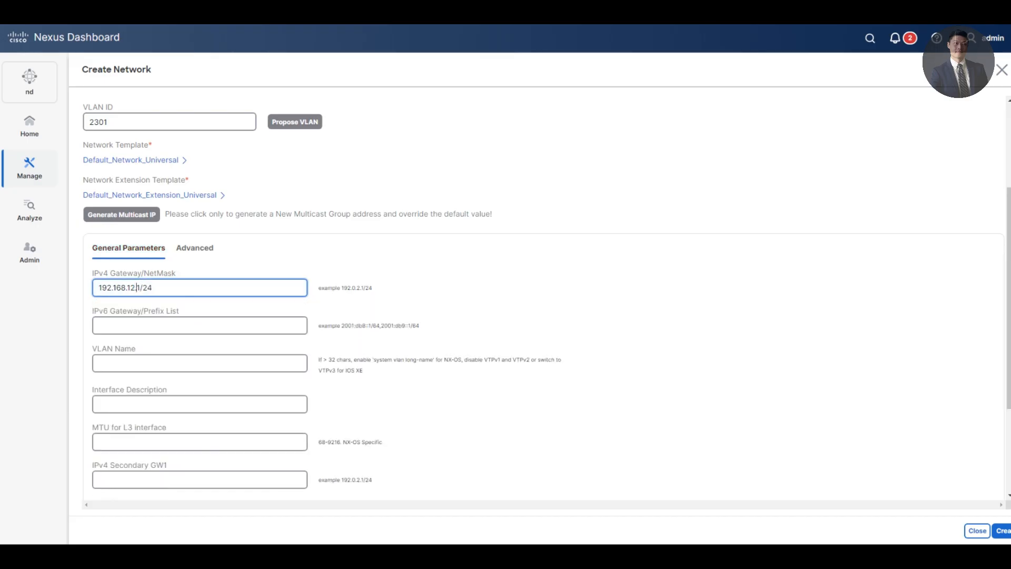
Set the VLAN name and interface description to bluenet2, and create the network
left_click(199, 363)
key("ctrl+v")
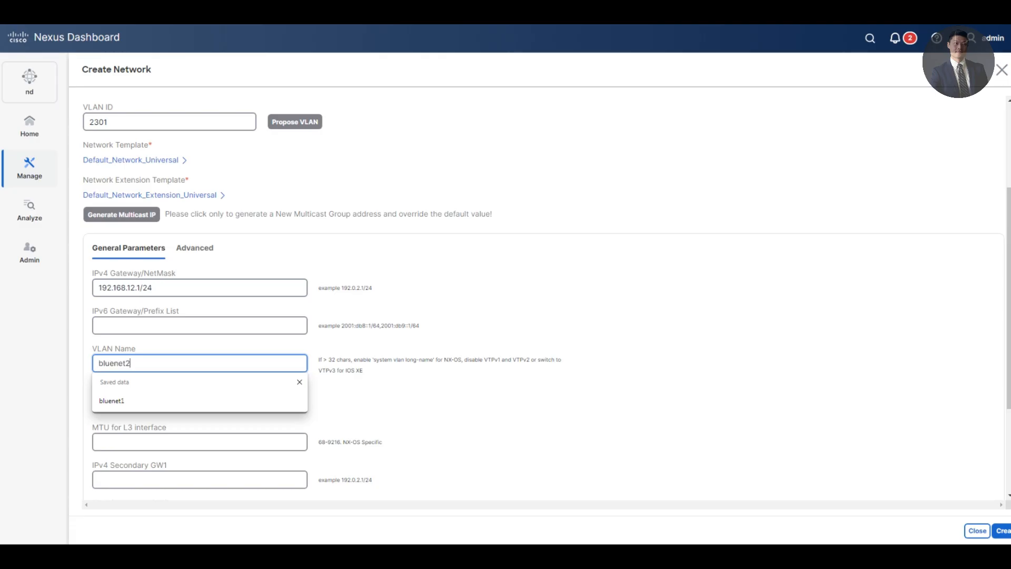
left_click(200, 404)
key("ctrl+v")
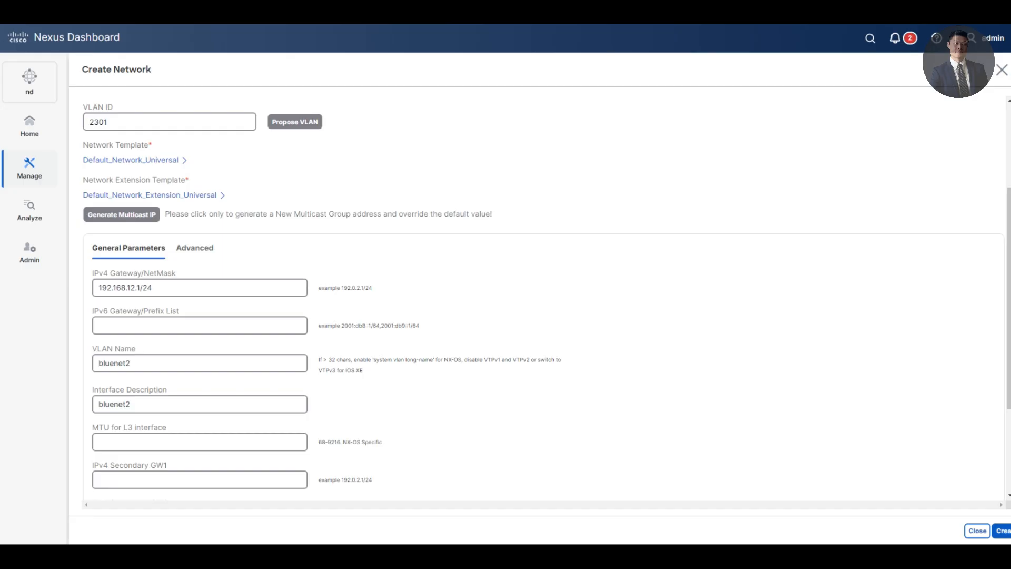
left_click(1002, 530)
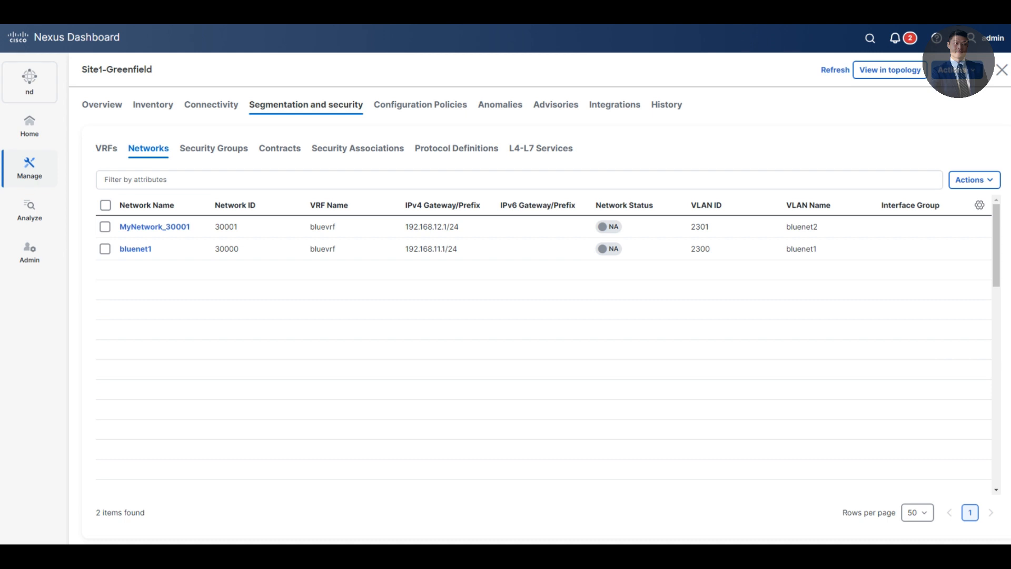
Rename network MyNetwork_30001 as bluenet2, save it, and return to the fabric's network list
left_click(105, 227)
left_click(974, 180)
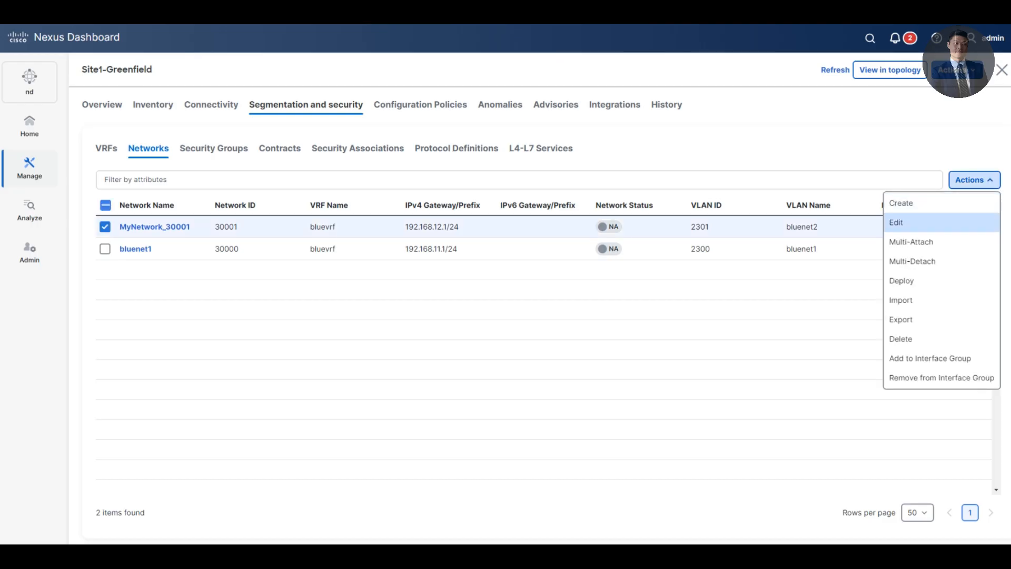
left_click(895, 222)
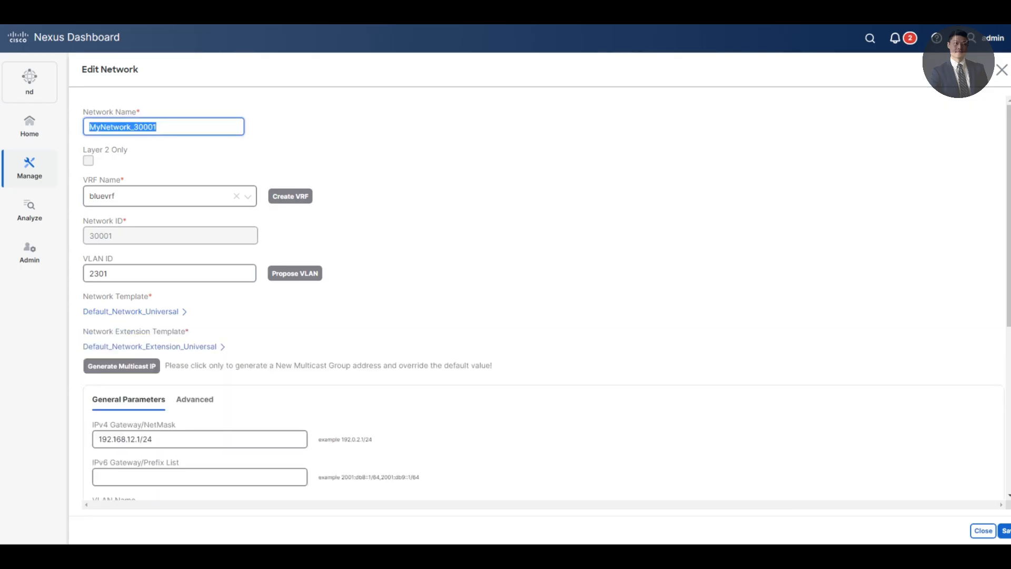
type("bluenet2")
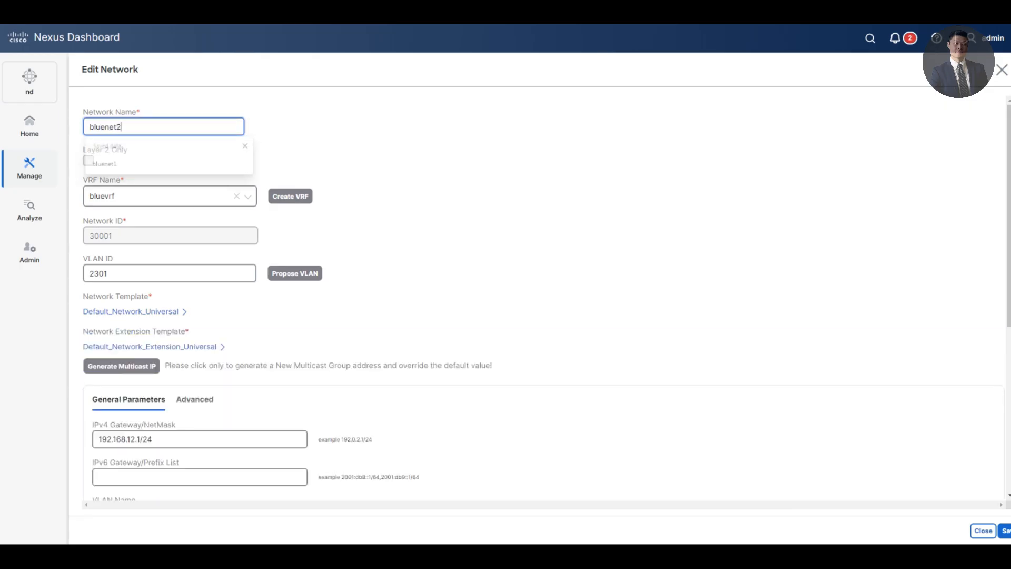
scroll(544, 298, "down", 5)
scroll(545, 297, "up", 4)
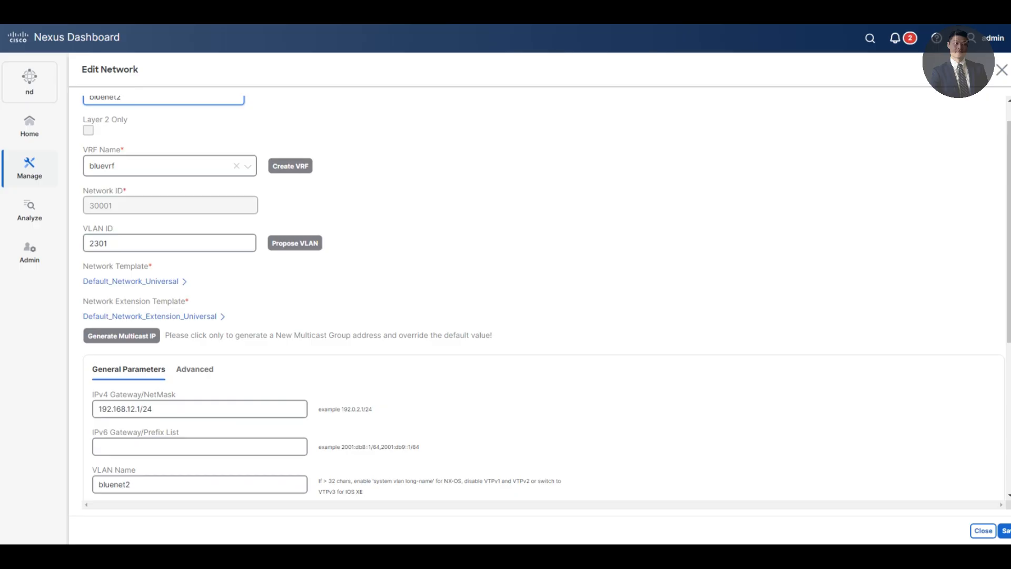
scroll(545, 298, "down", 5)
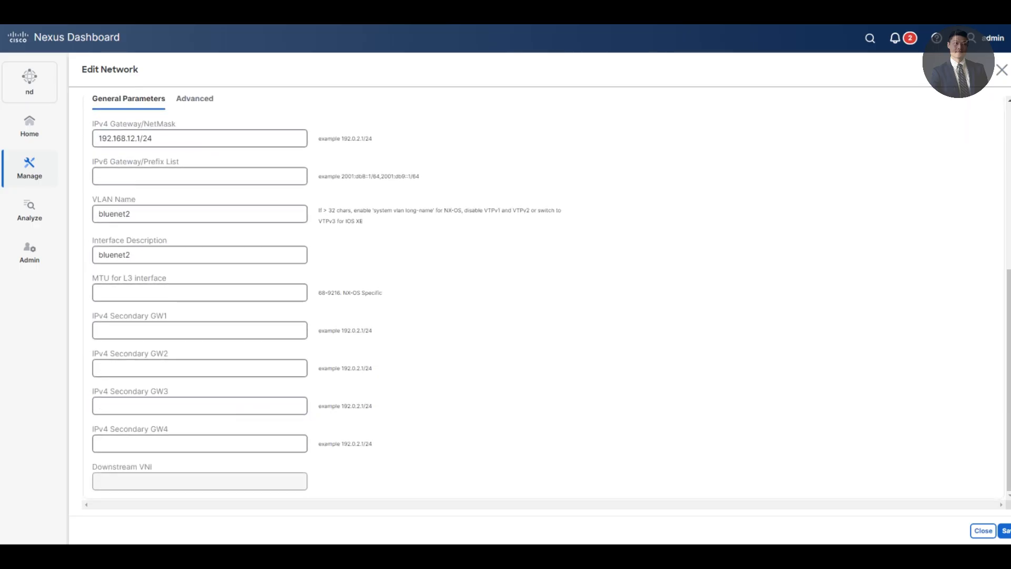
left_click(1005, 531)
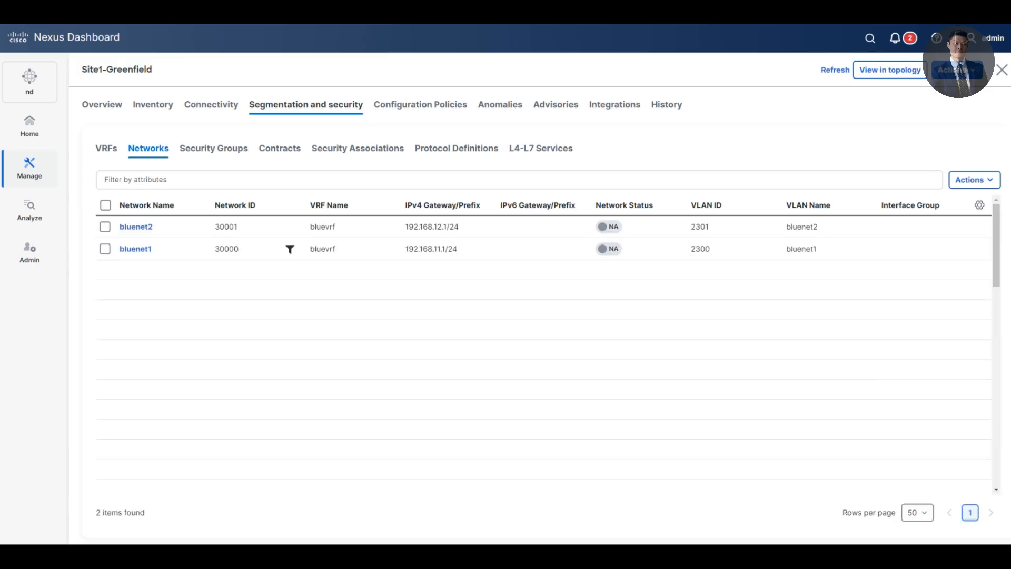
left_click(148, 148)
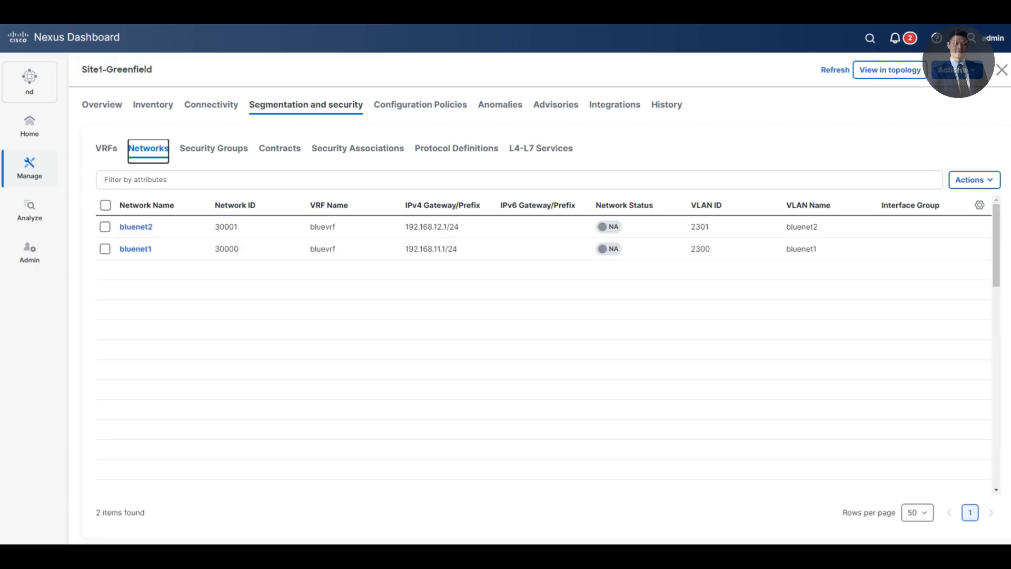
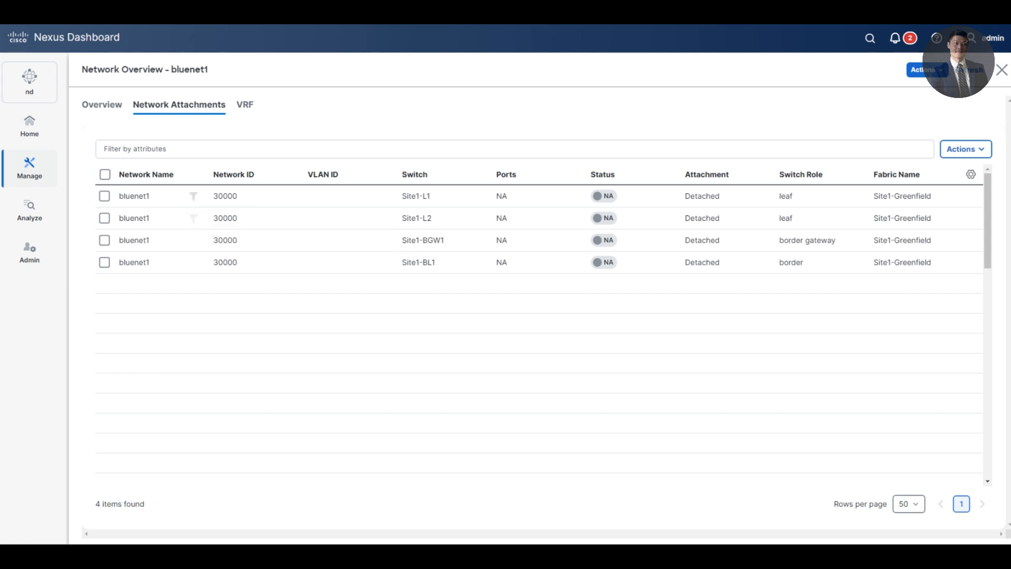
Attach bluenet1 to the Site1-L1 and Site1-L2 pair on Site1-L1's access port Ethernet1/5, and save the attachment
left_click(105, 195)
left_click(965, 149)
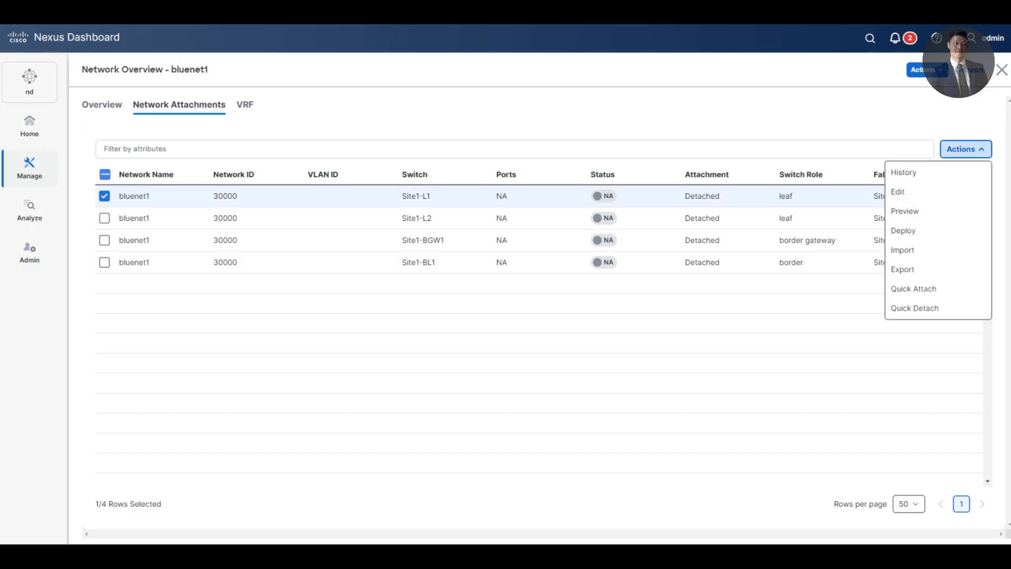
left_click(965, 149)
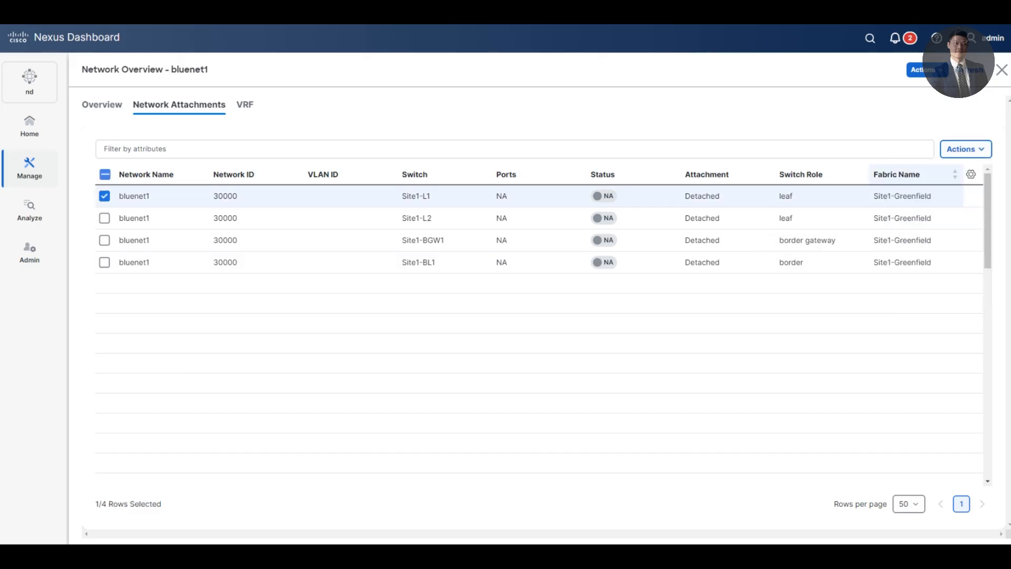
left_click(965, 149)
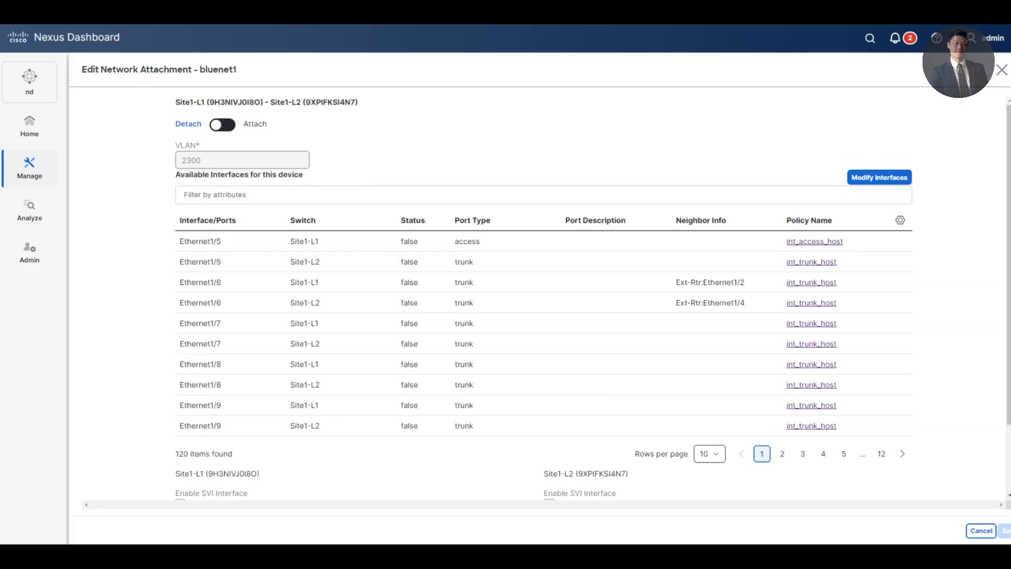
left_click(222, 125)
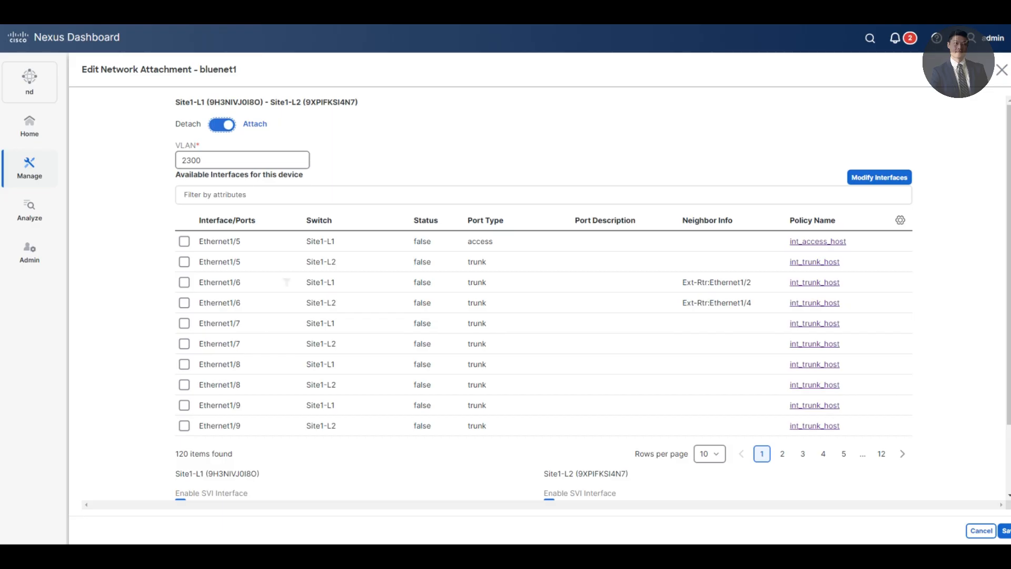
left_click(184, 241)
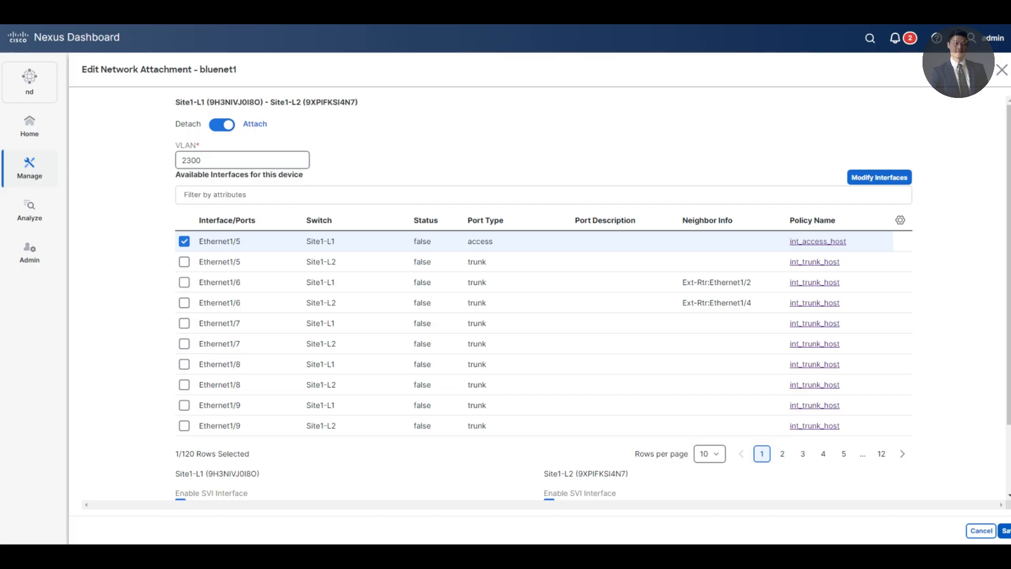
left_click(1006, 530)
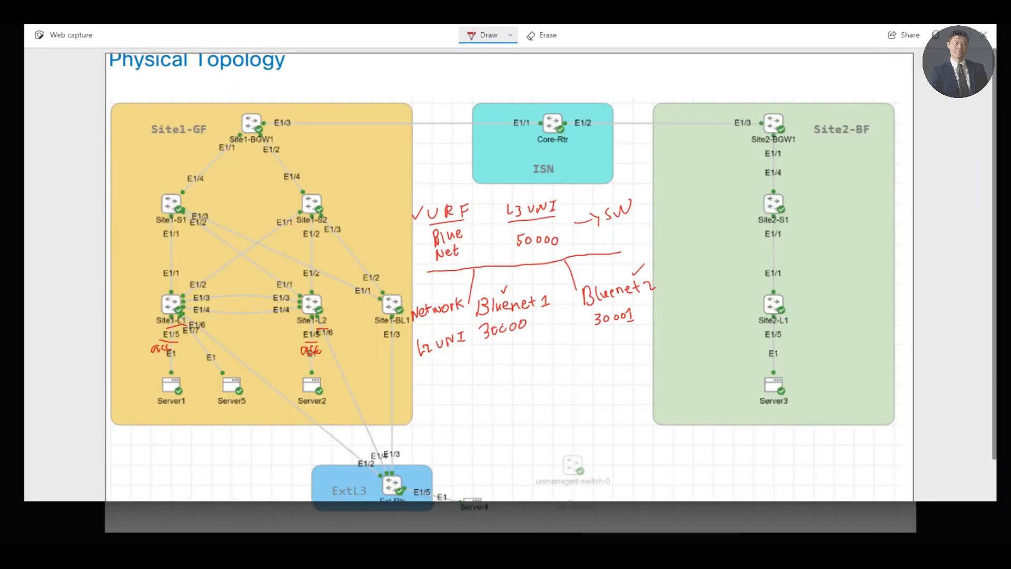
Change the pen colour to blue on the physical topology drawing
left_click(510, 36)
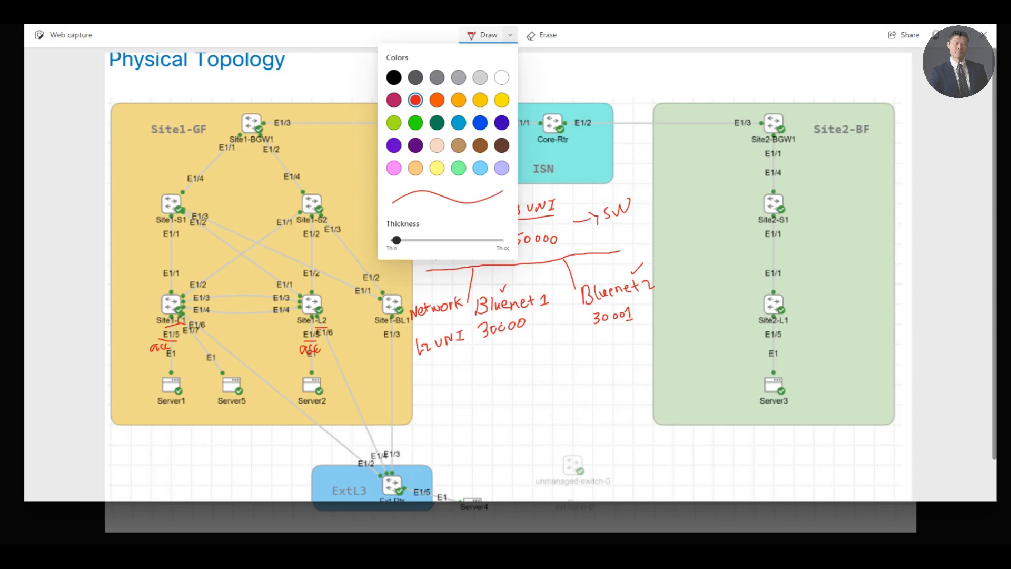
left_click(459, 123)
mouse_move(412, 302)
left_mouse_down()
mouse_move(437, 323)
mouse_move(537, 314)
left_mouse_up()
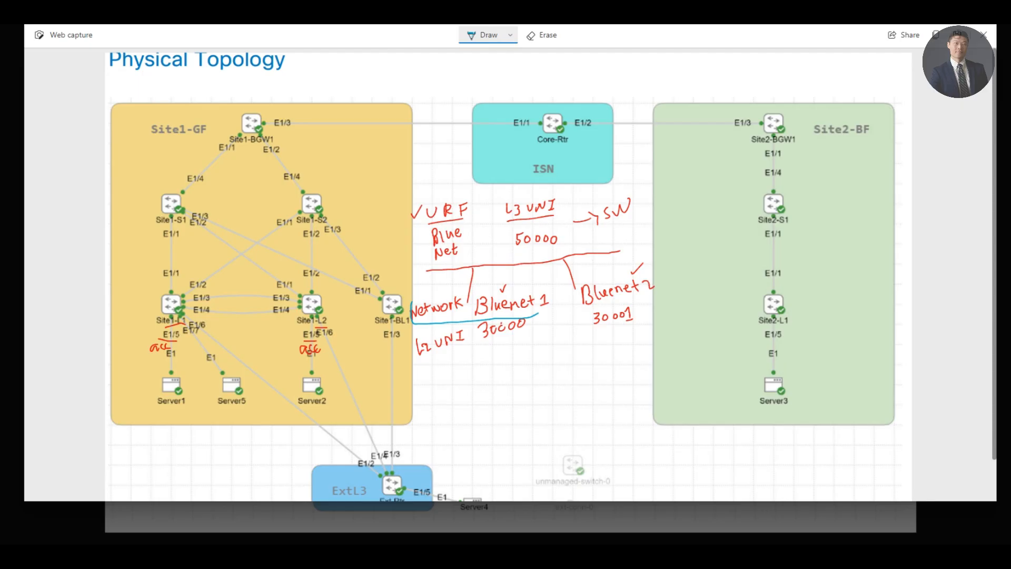
left_click(541, 35)
left_click(519, 318)
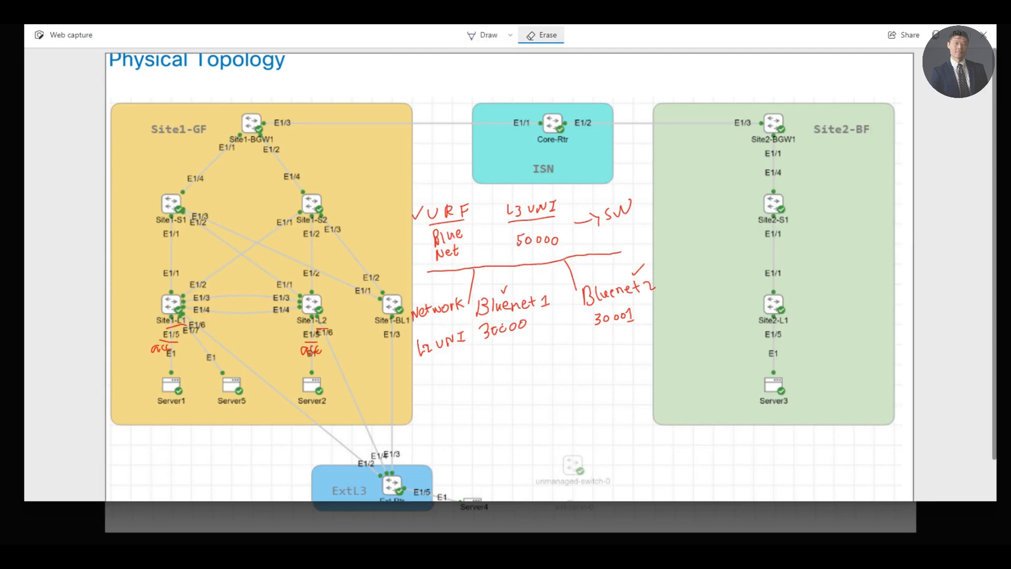
Circle Bluenet1 30000 on the topology drawing and draw an arrow from it to port E1/5 of Site1-L1
left_click(482, 36)
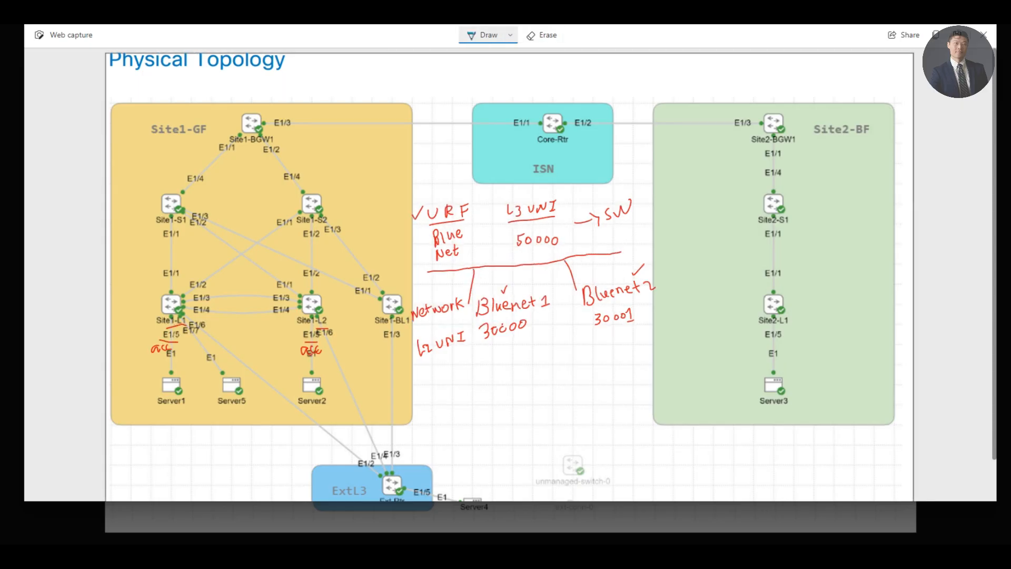
mouse_move(476, 295)
left_mouse_down()
mouse_move(478, 334)
mouse_move(503, 340)
mouse_move(555, 317)
mouse_move(551, 283)
mouse_move(438, 298)
mouse_move(352, 329)
mouse_move(203, 328)
left_mouse_up()
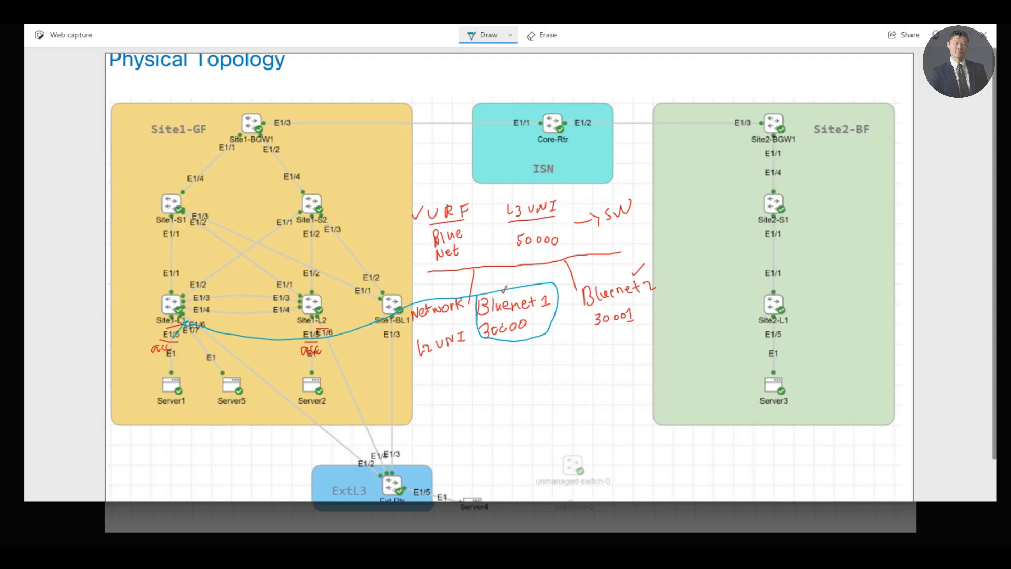
mouse_move(166, 329)
left_mouse_down()
mouse_move(178, 345)
mouse_move(172, 326)
left_mouse_up()
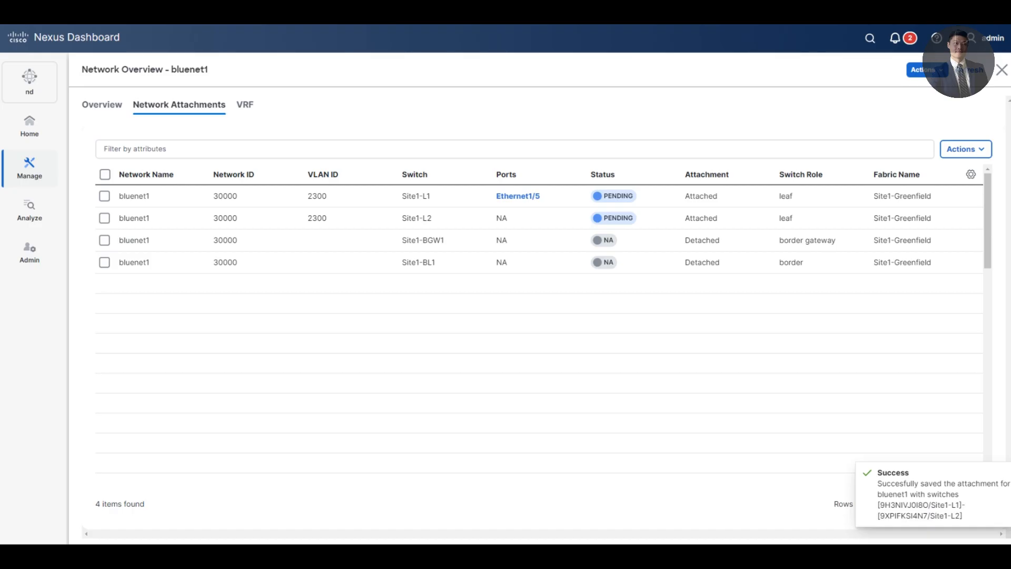
View the bluenet1 overview, switch to the topology drawing, and draw a line from Bluenet2 to Site1-L2
left_click(102, 105)
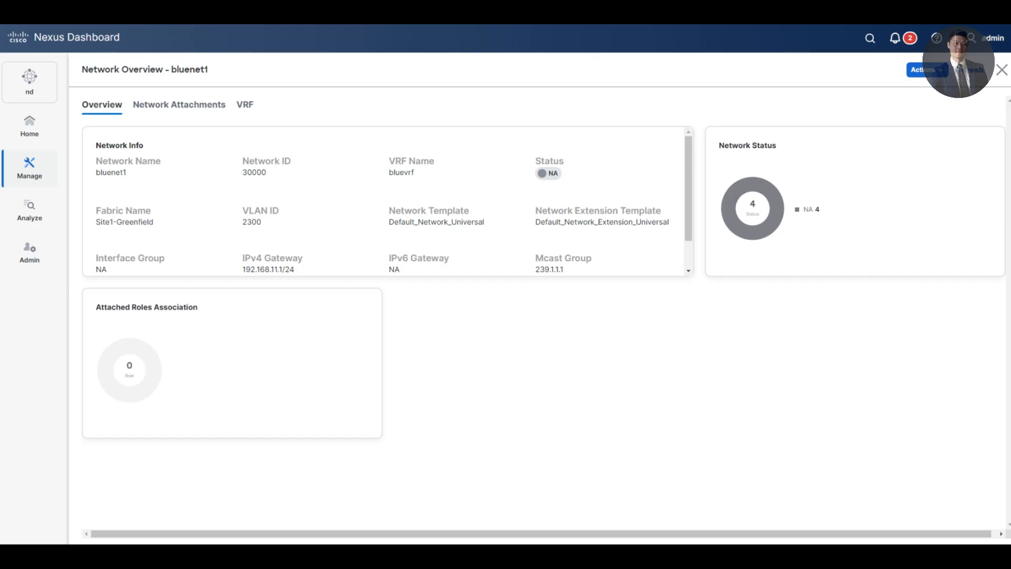
key("alt+Tab")
mouse_move(578, 284)
left_mouse_down()
mouse_move(579, 329)
mouse_move(660, 320)
mouse_move(653, 275)
mouse_move(438, 279)
mouse_move(300, 337)
mouse_move(332, 320)
left_mouse_up()
Attach bluenet2 to the Site1-L2 and Site1-L1 pair with VLAN 2301 on Site1-L2's port Ethernet1/5, save, and return to the fabric's networks
left_click(1001, 70)
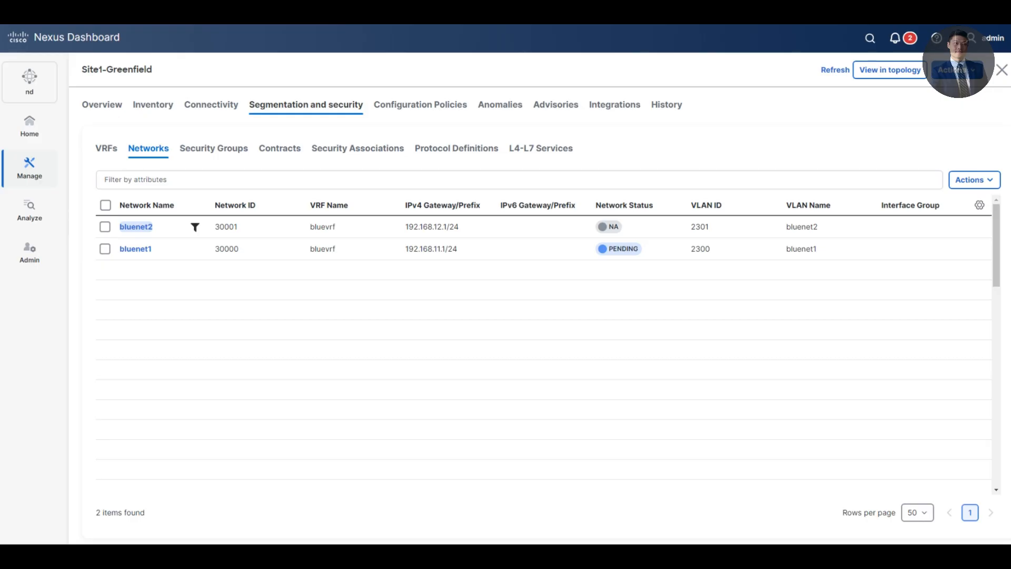
left_click(136, 226)
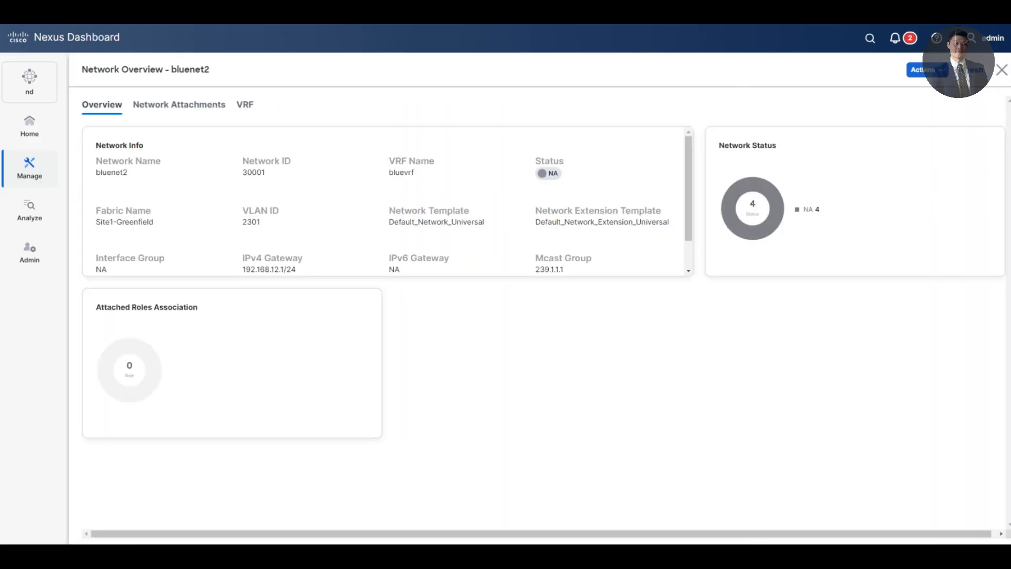
left_click(179, 105)
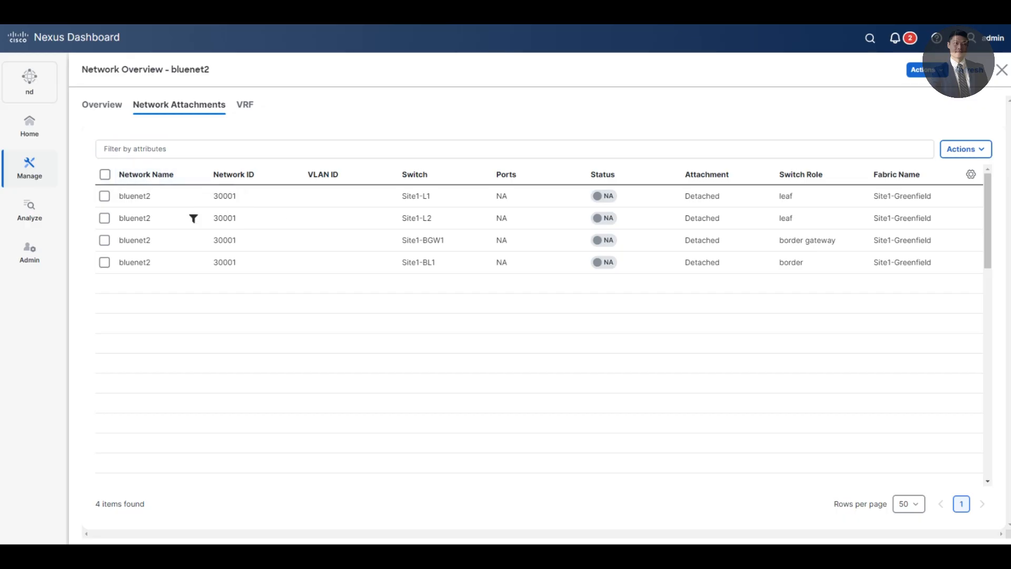
left_click(104, 217)
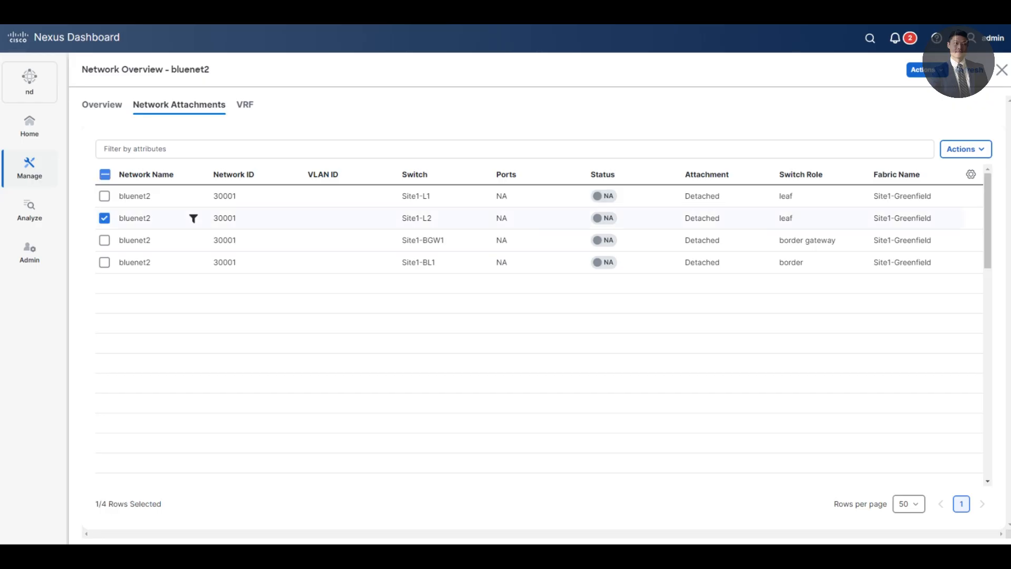
left_click(964, 149)
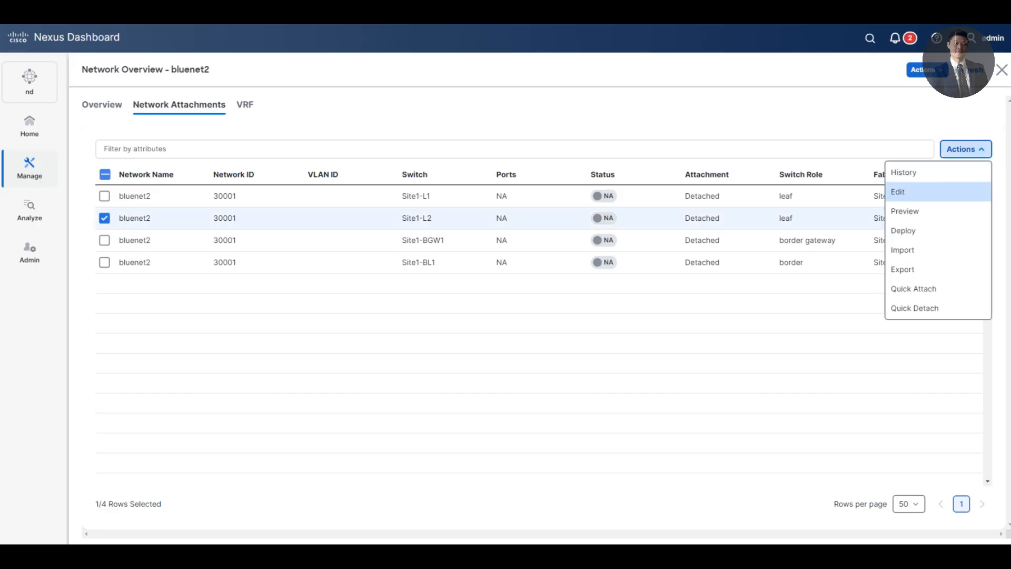
left_click(898, 192)
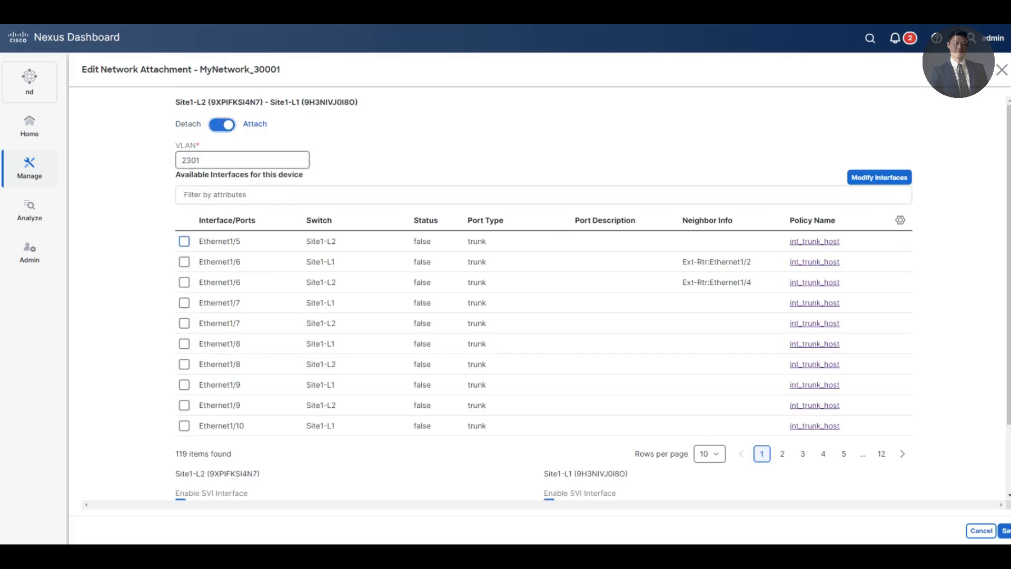
left_click(184, 241)
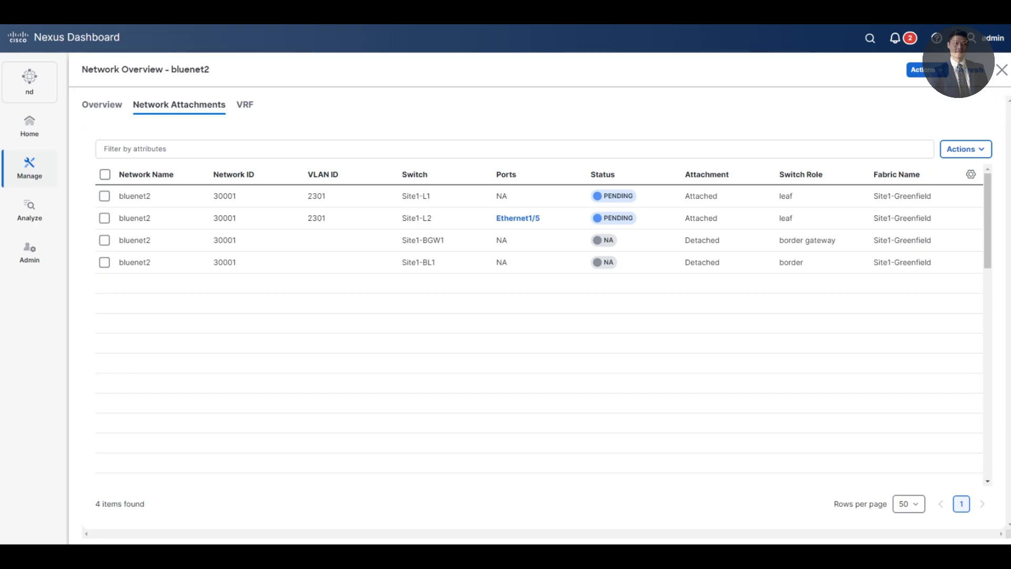
left_click(1001, 71)
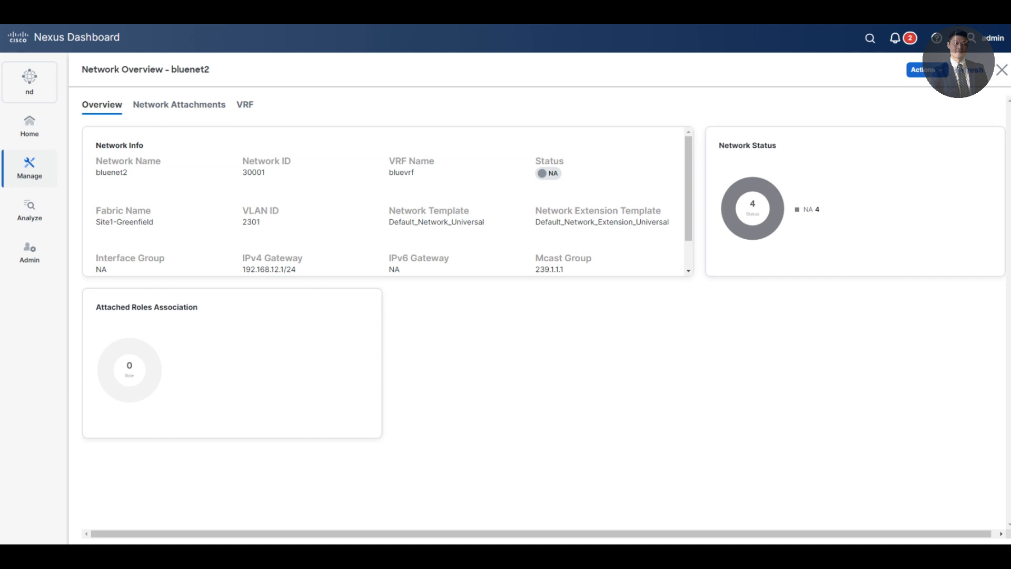
left_click(1001, 69)
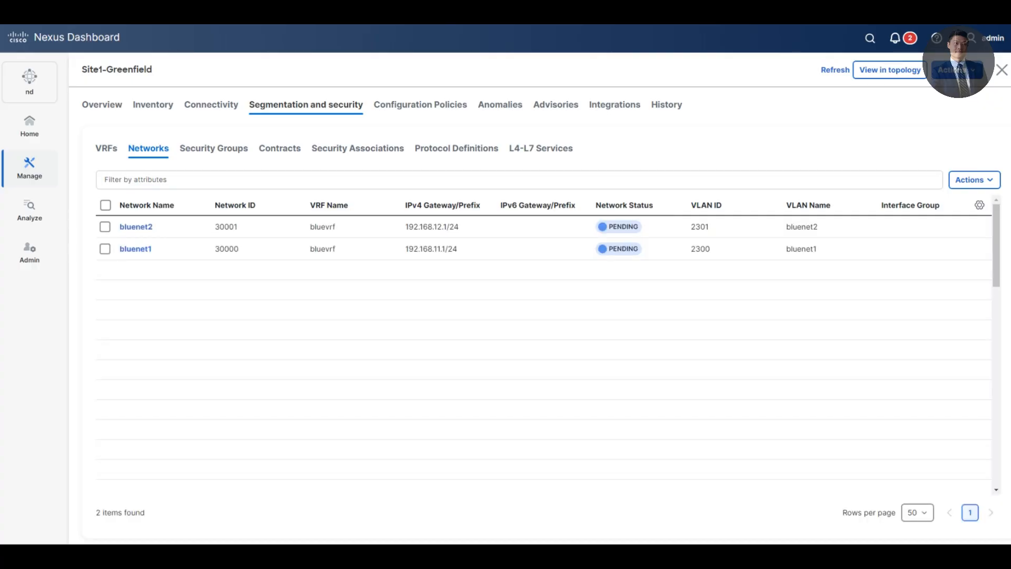
Filter the Site1-Greenfield fabric's interfaces to those whose interface name equals Ethernet1/5
left_click(211, 105)
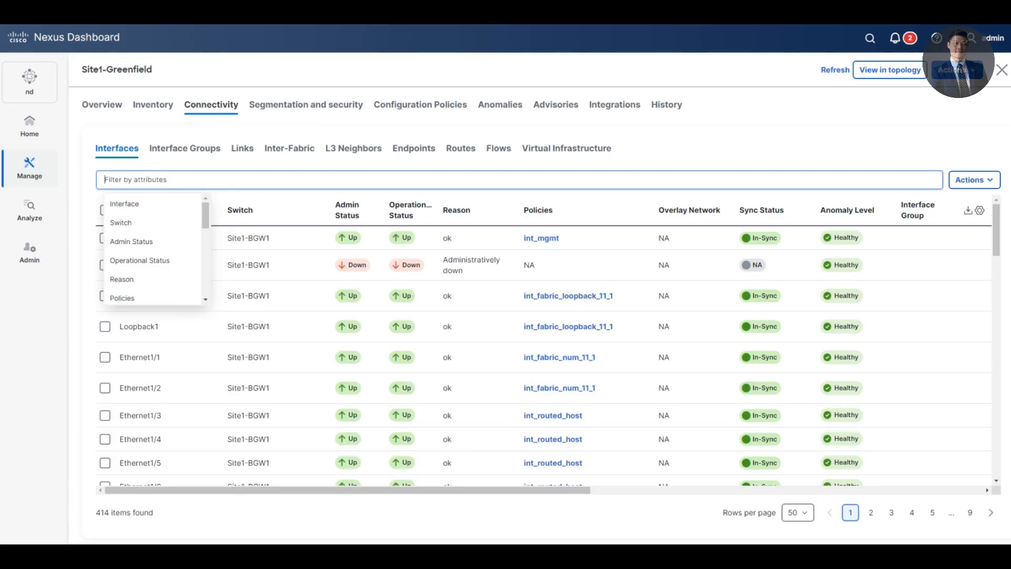
left_click(153, 204)
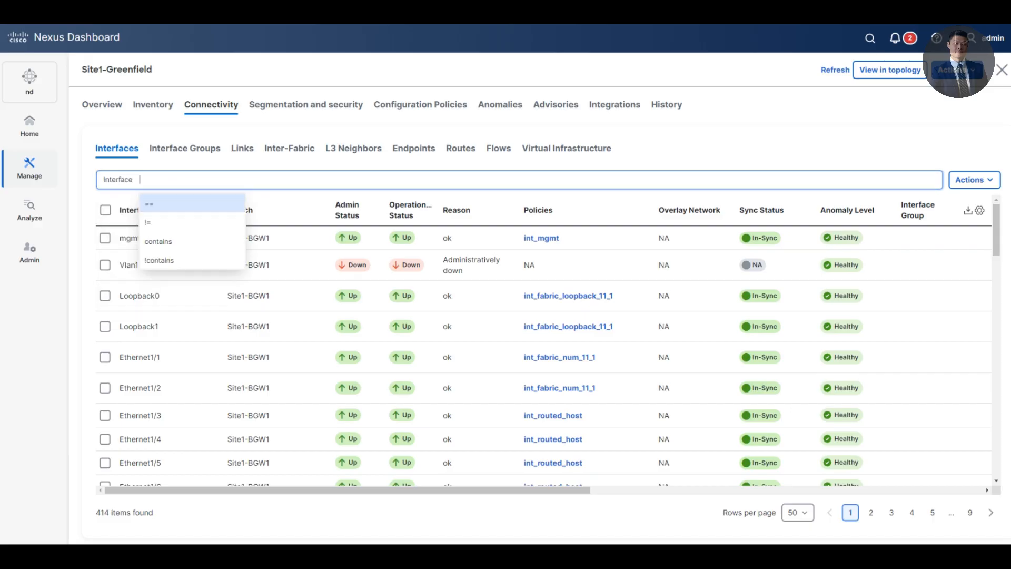
key("Return")
type("Et")
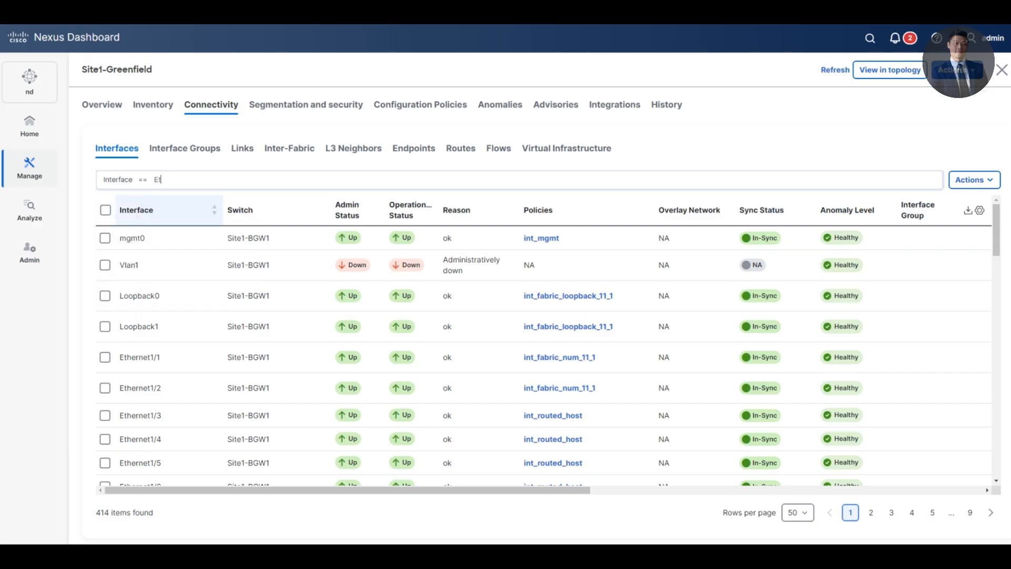
type("hernet1/5")
key("Return")
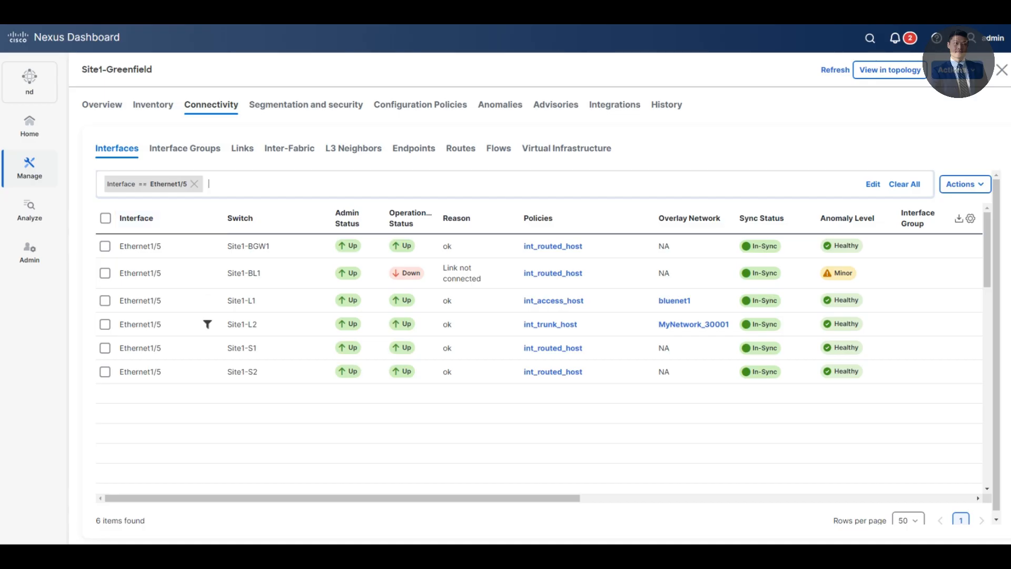
Edit Ethernet1/5 on Site1-L1 and Site1-L2 together, detach bluenet2 from the Site1-L2 interface, and leave the editor
left_click(104, 301)
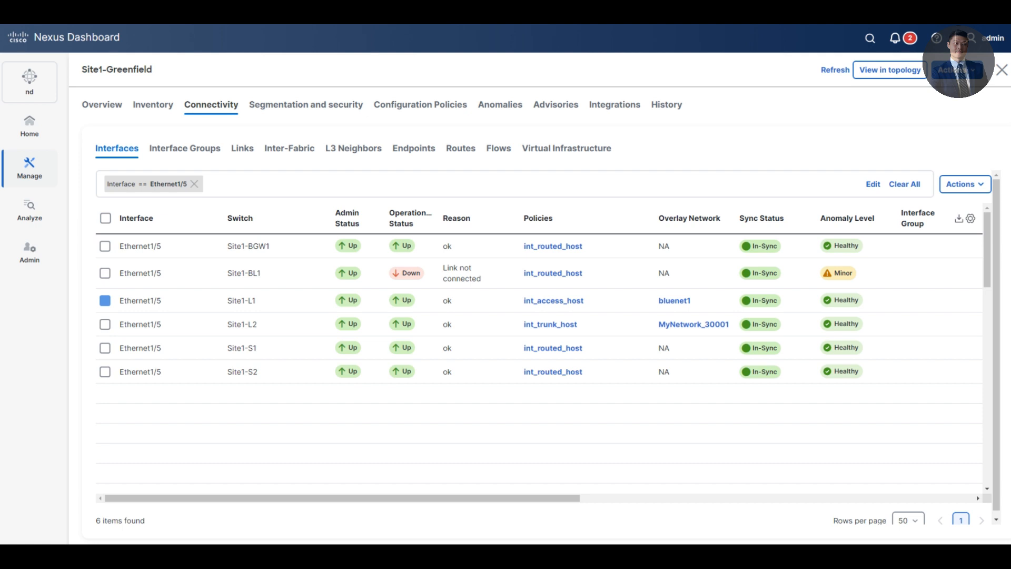
left_click(105, 325)
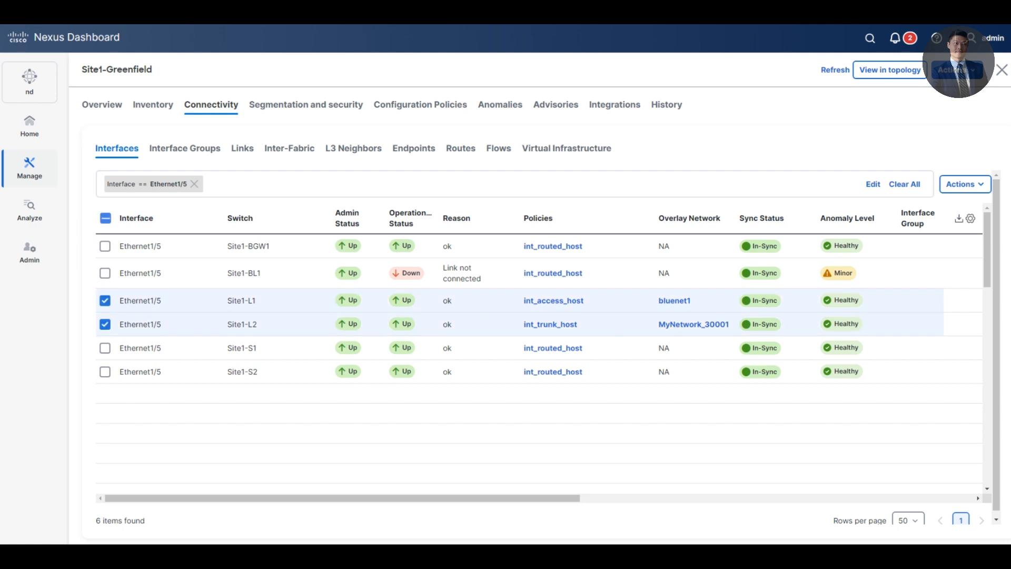
left_click(965, 184)
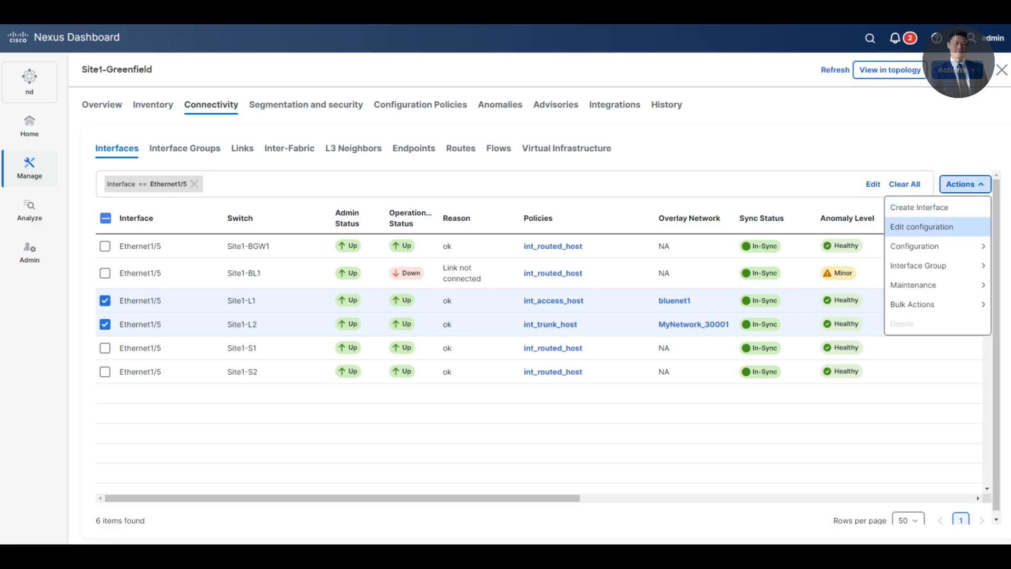
left_click(922, 227)
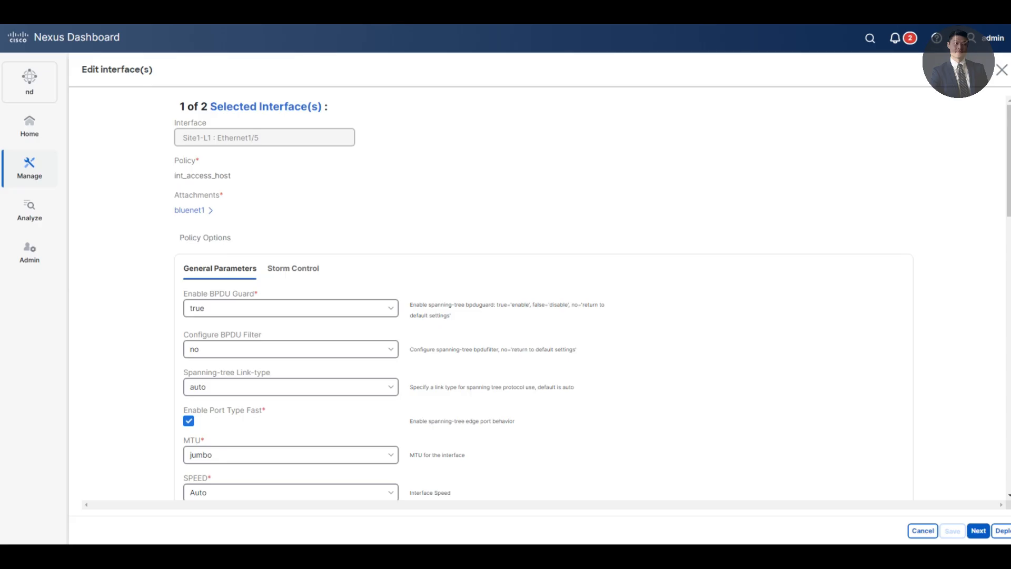
left_click(978, 531)
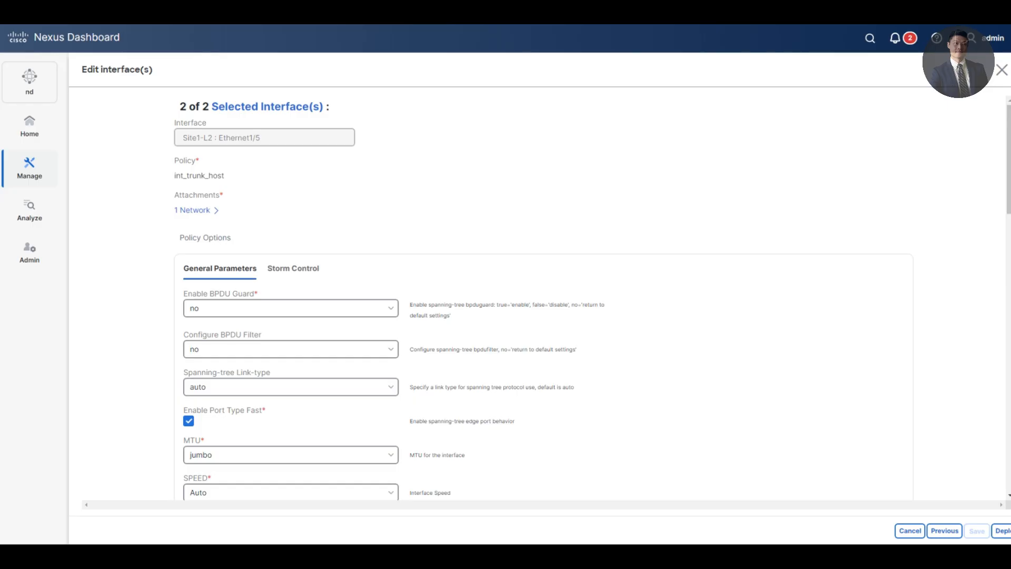
left_click(196, 210)
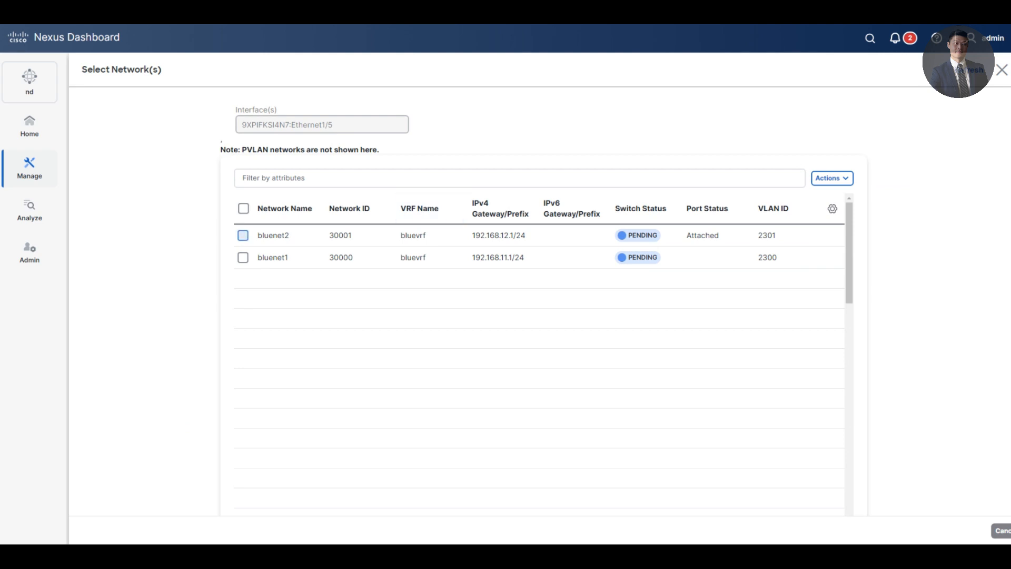
left_click(242, 234)
left_click(832, 178)
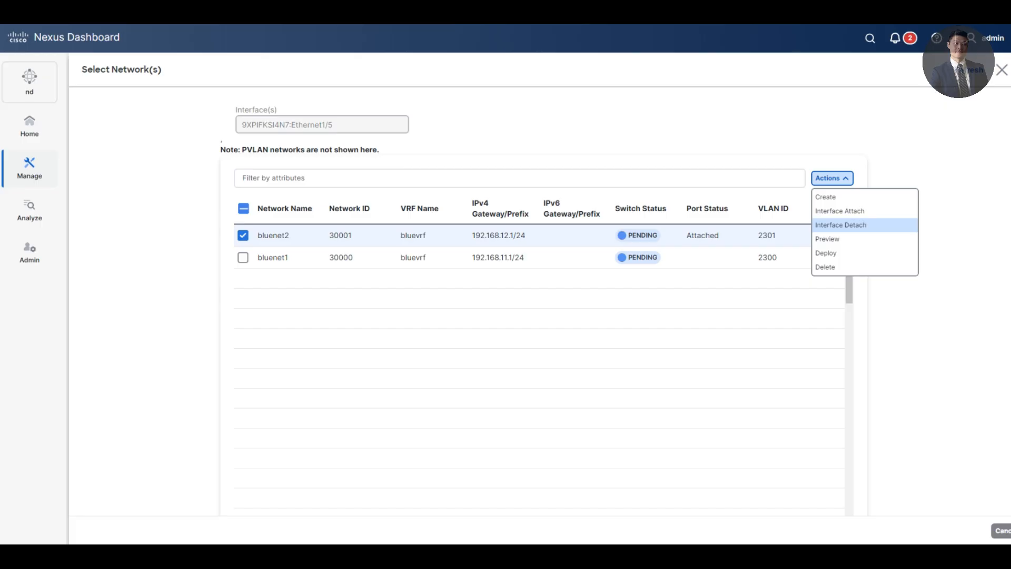
left_click(827, 238)
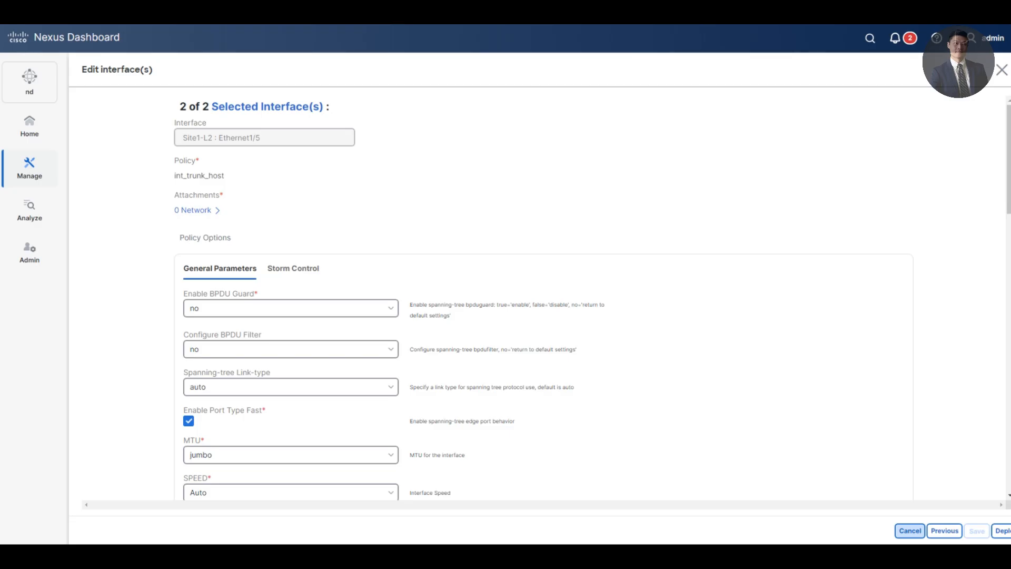
left_click(909, 530)
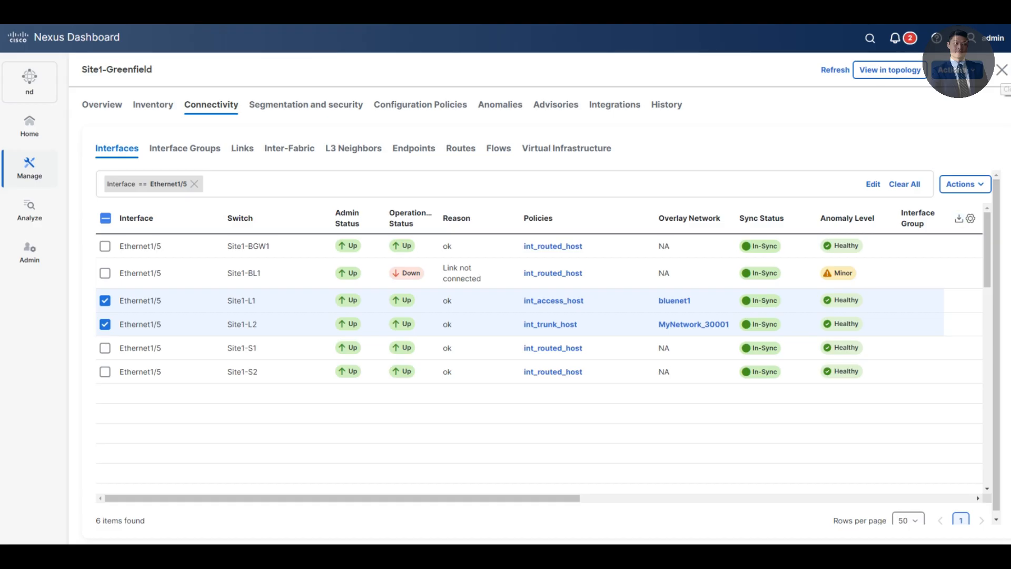
Select only Site1-L2's Ethernet1/5 among the filtered interfaces and open its configuration for editing
left_click(210, 183)
left_click(104, 301)
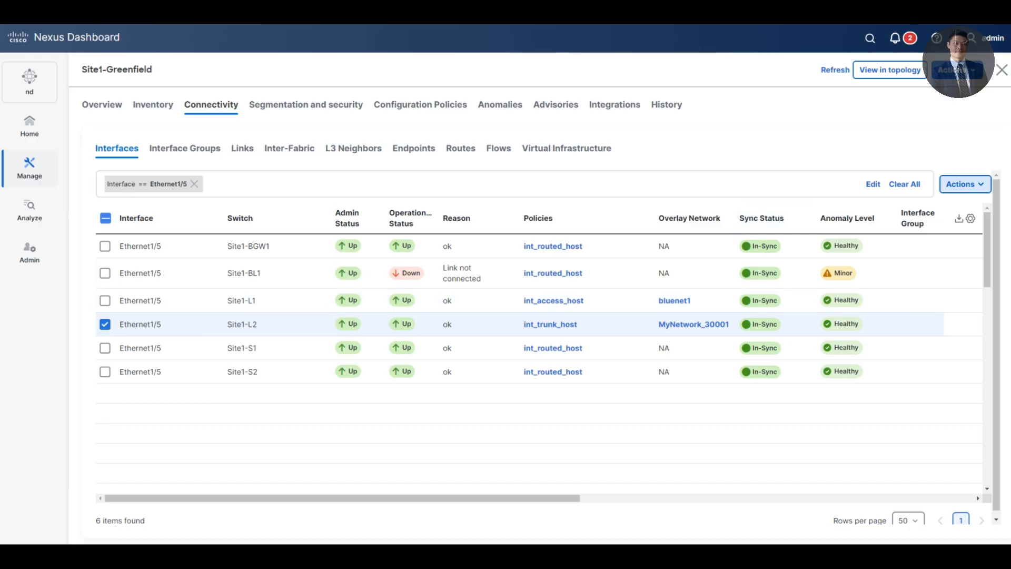
left_click(965, 184)
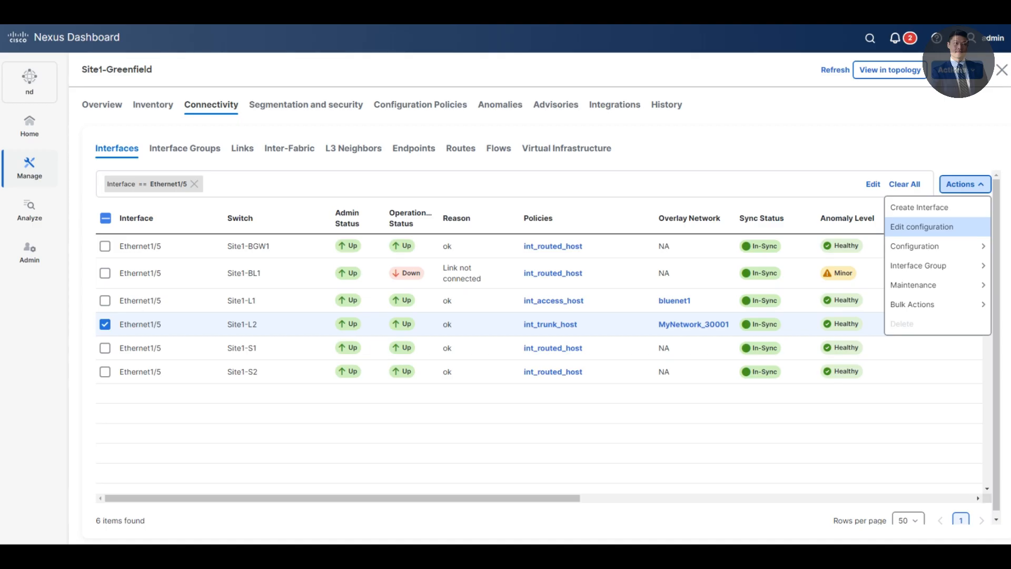
left_click(921, 226)
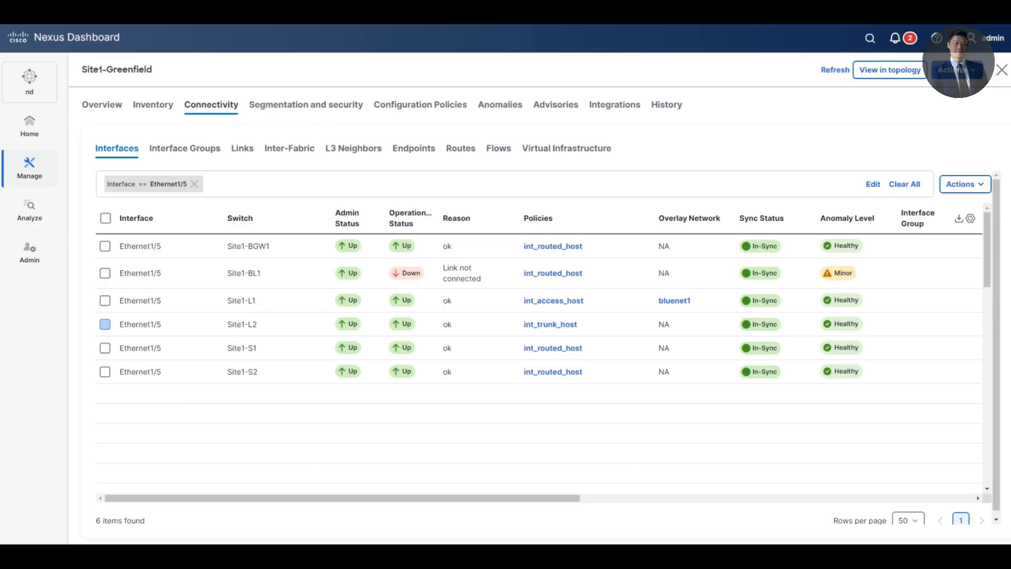
left_click(105, 324)
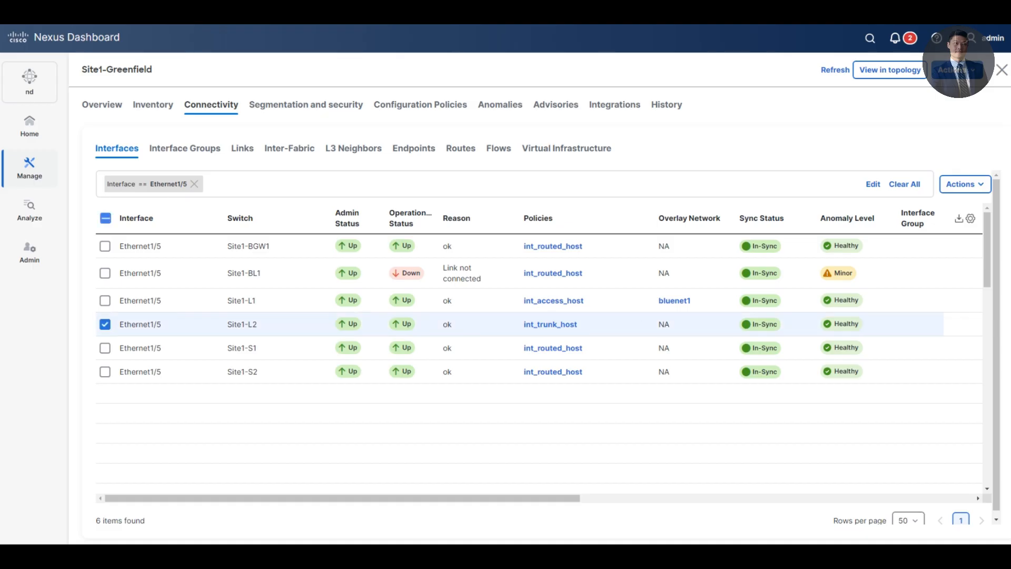
left_click(965, 184)
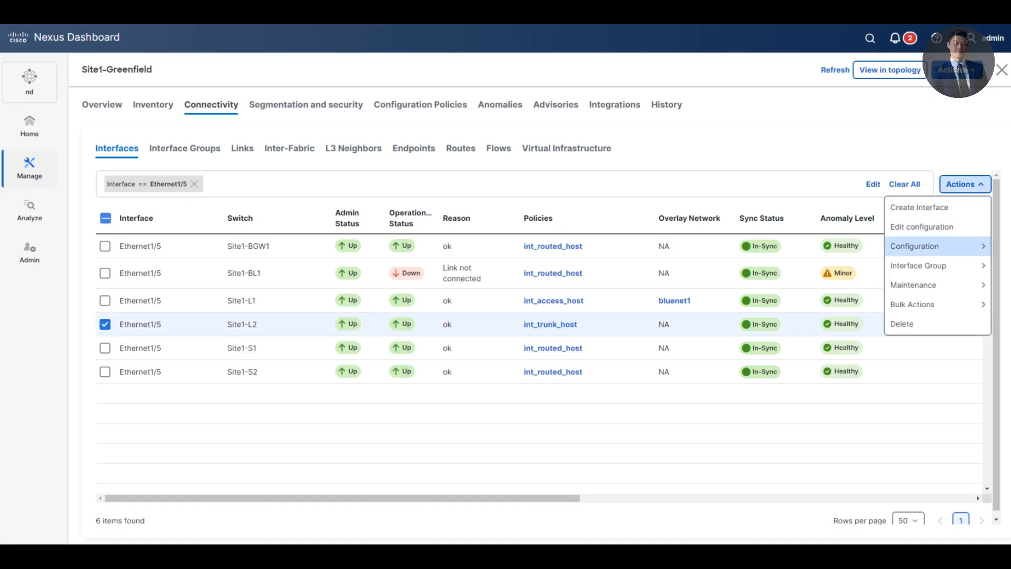
left_click(921, 226)
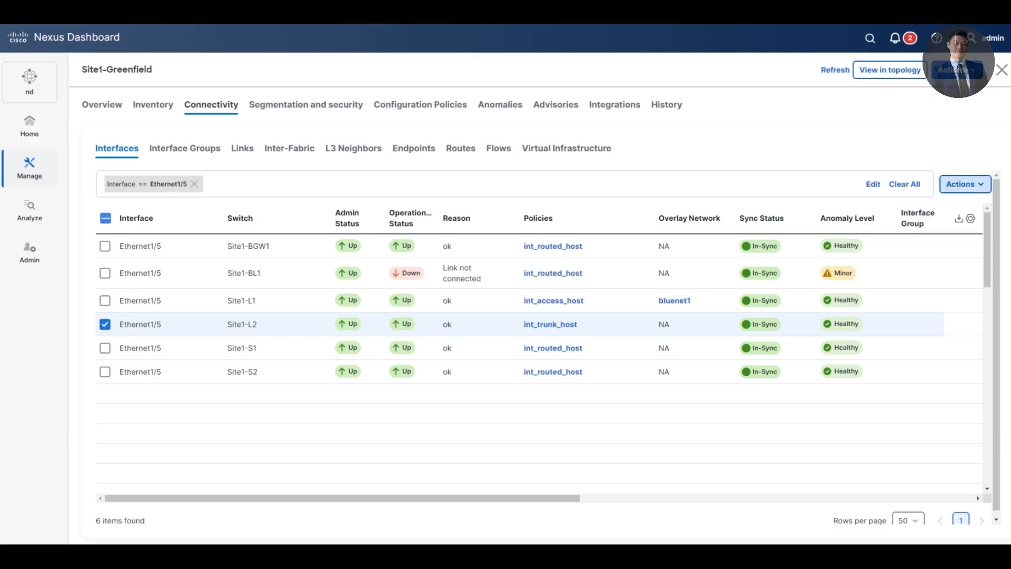
left_click(965, 184)
left_click(921, 227)
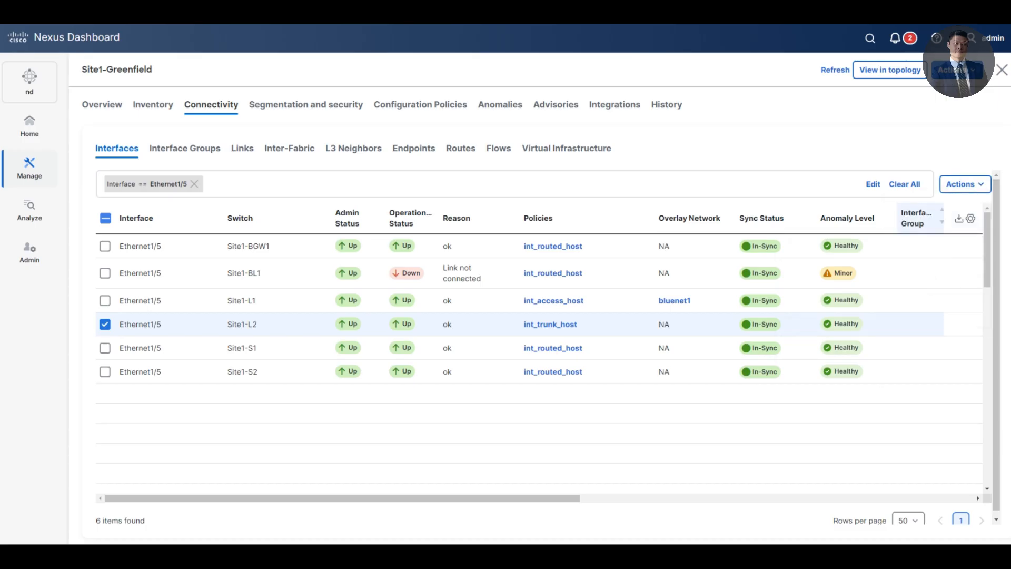
left_click(965, 184)
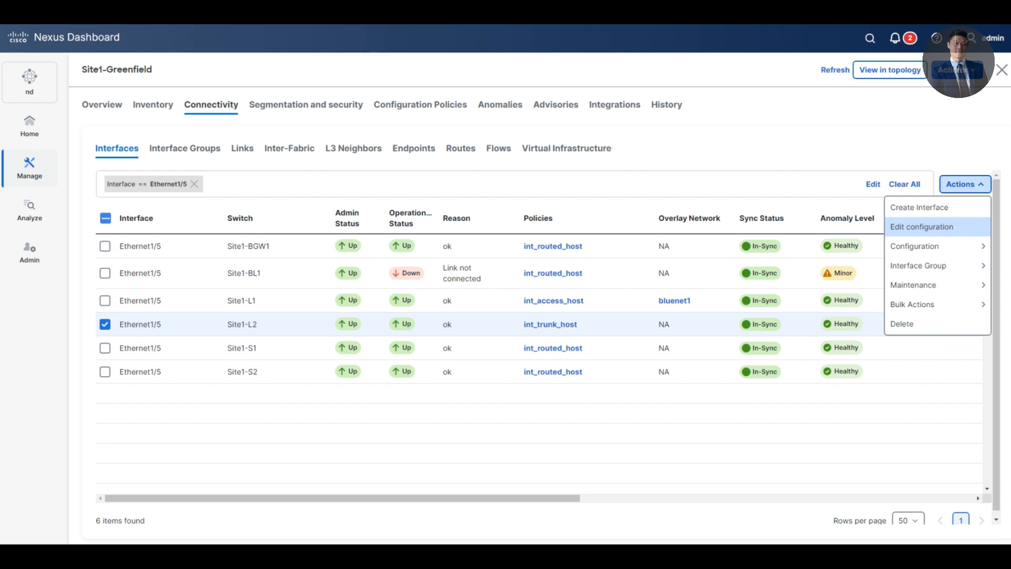
left_click(921, 226)
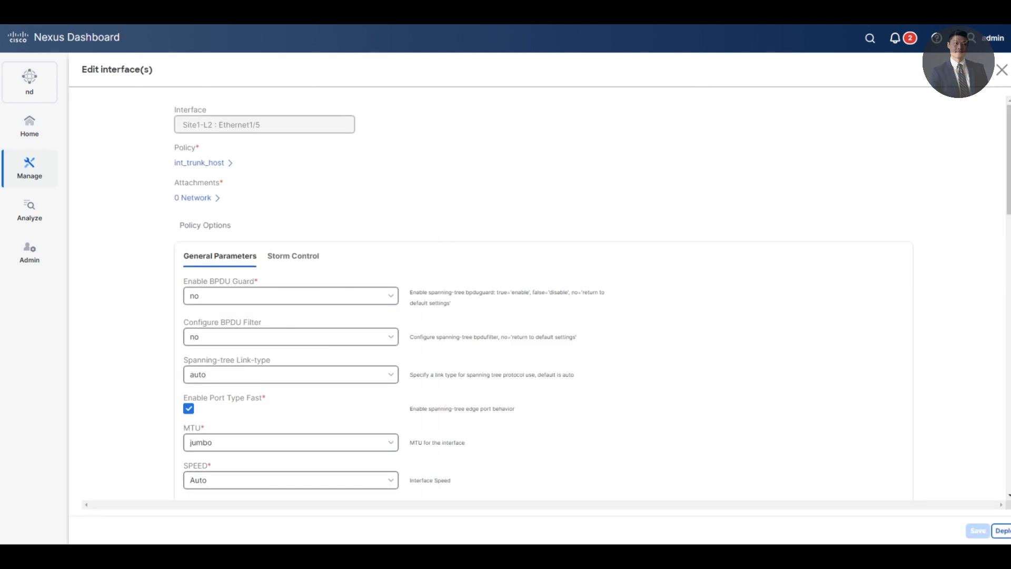
Change the policy of Site1-L2's Ethernet1/5 to int_access_host and save the interface
left_click(203, 163)
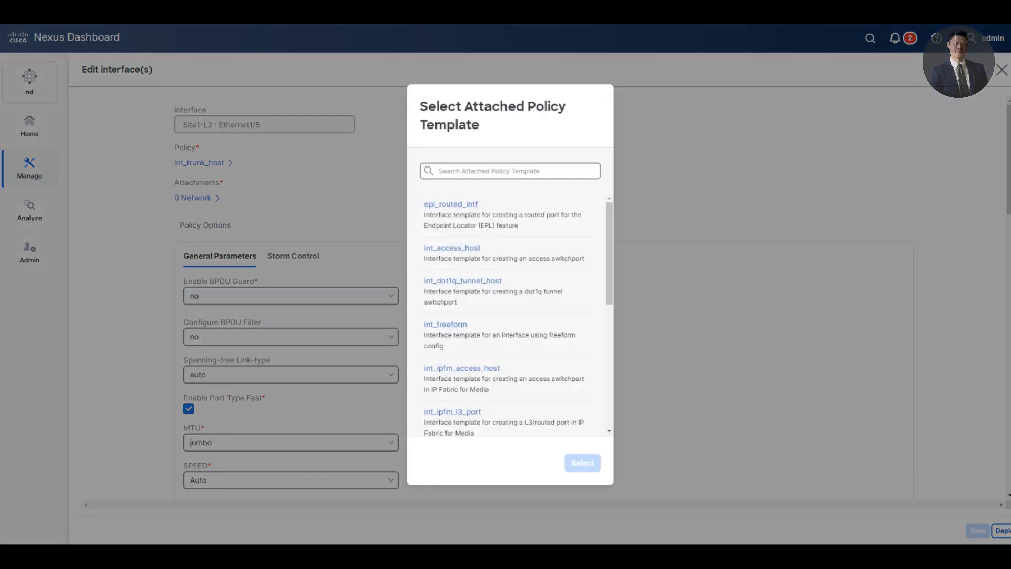
left_click(451, 248)
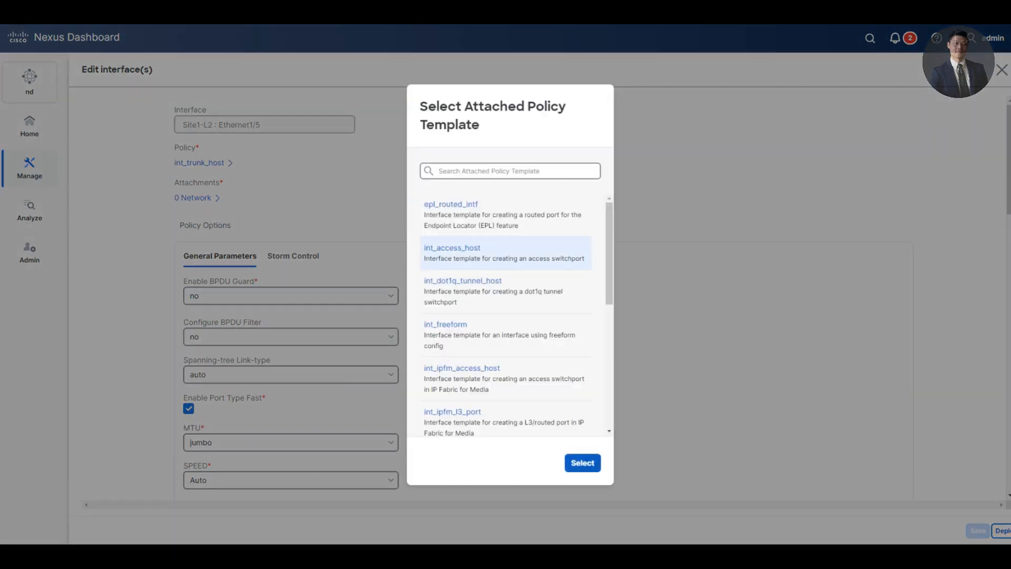
left_click(583, 462)
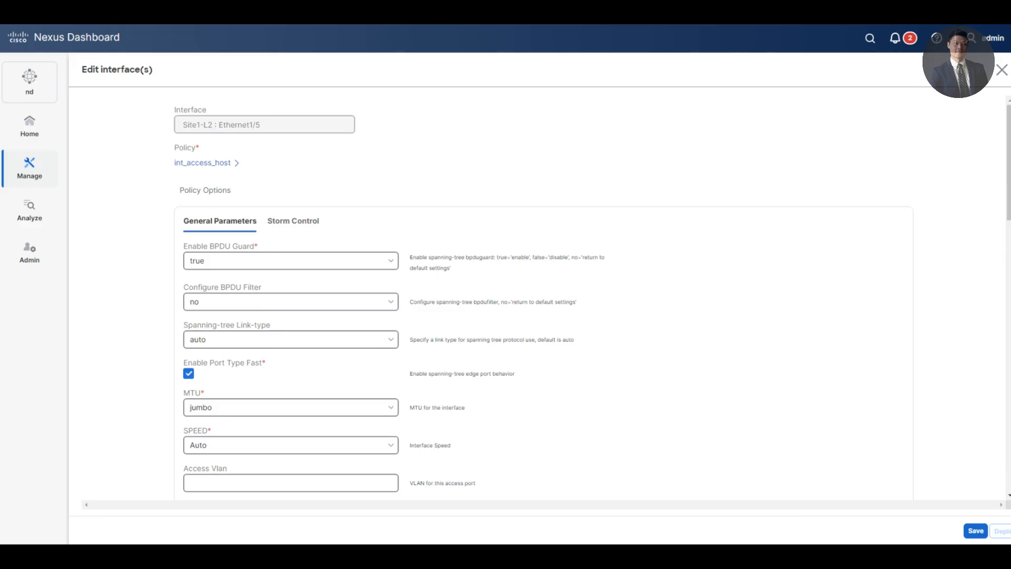
left_click(975, 531)
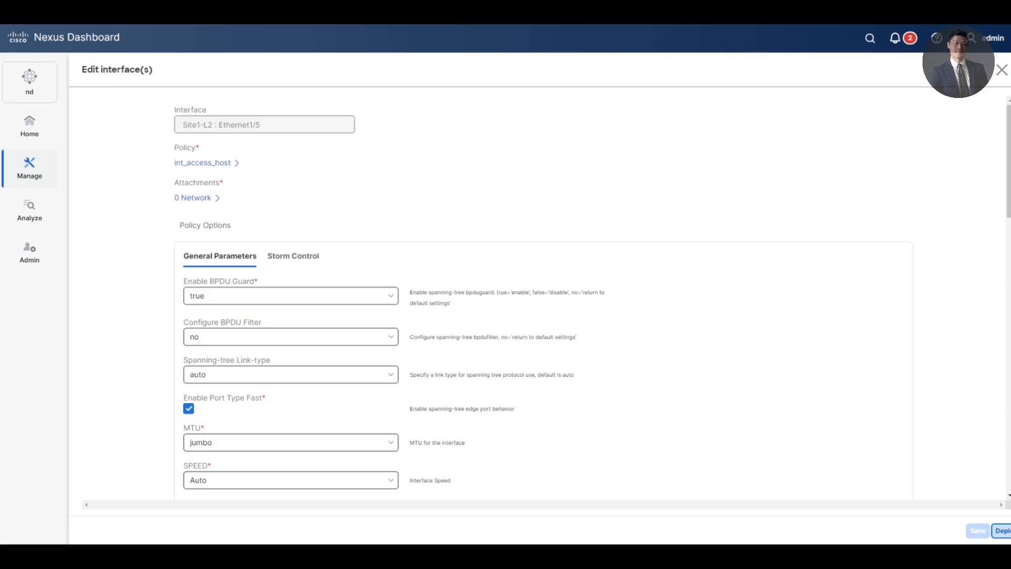
Deploy the pending configuration of Site1-L2's Ethernet1/5 and refresh the Site1-Greenfield fabric view
left_click(1002, 530)
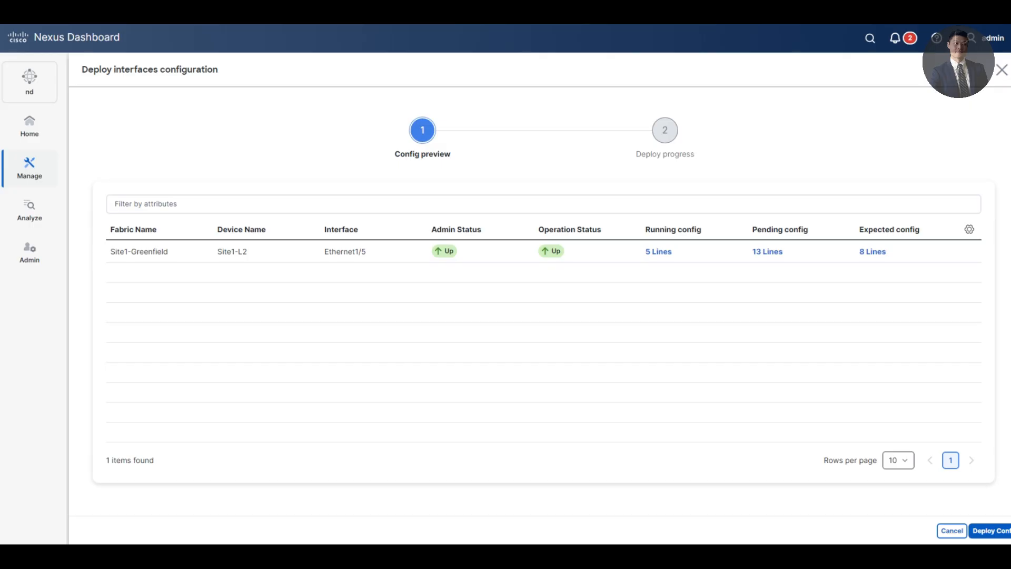
left_click(991, 531)
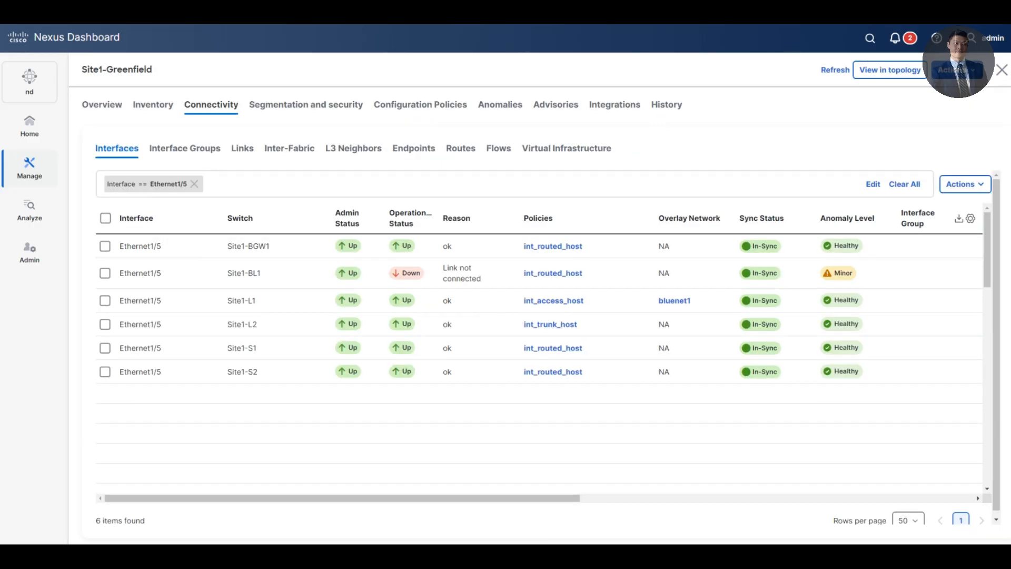
left_click(835, 69)
Leave the fabric view, reopen Site1-Greenfield from the fabrics list, and display its segmentation networks
left_click(1001, 70)
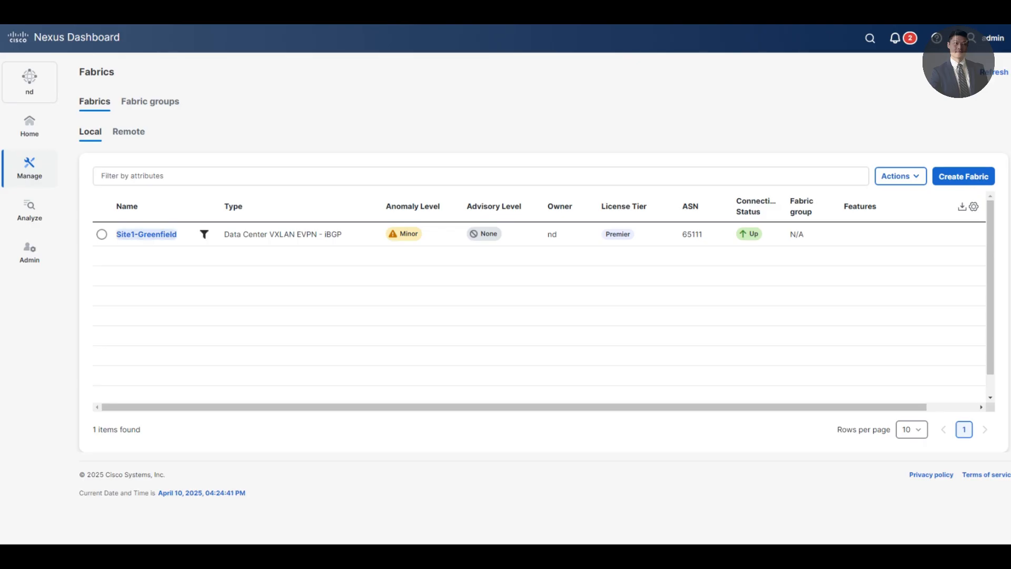
left_click(146, 234)
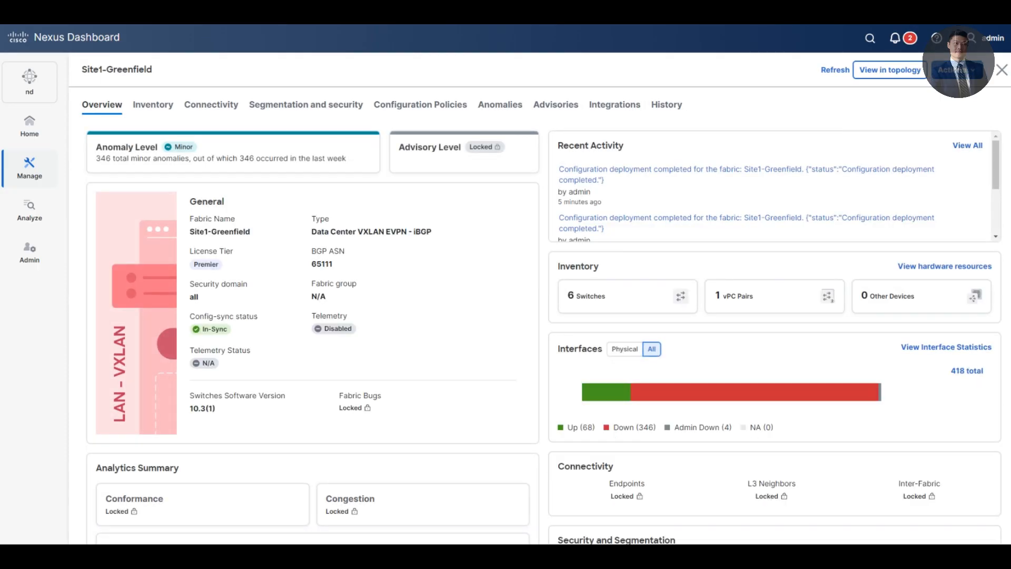
left_click(306, 105)
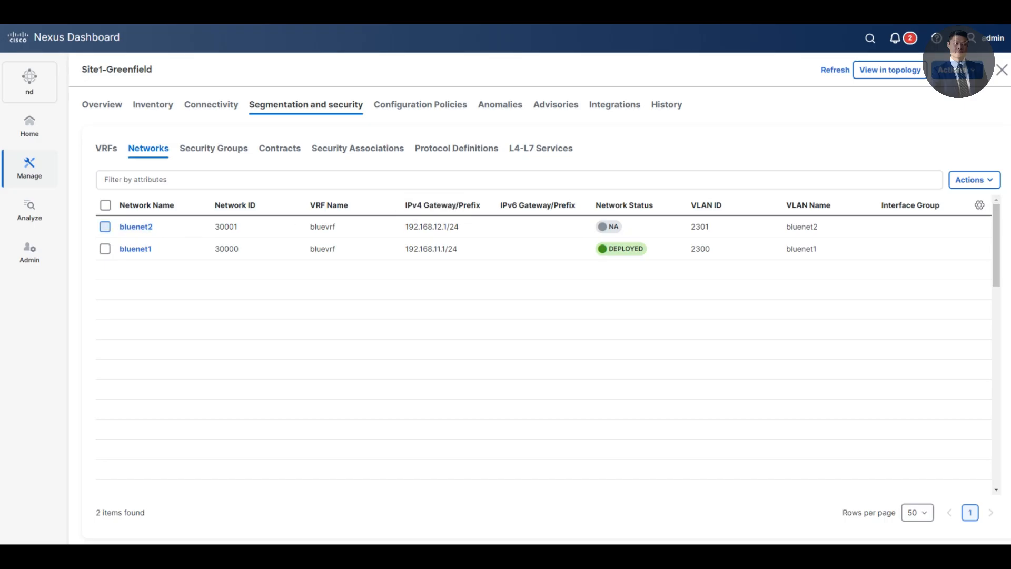
Open bluenet2 for editing, review its general parameters, and close it without changes
left_click(105, 227)
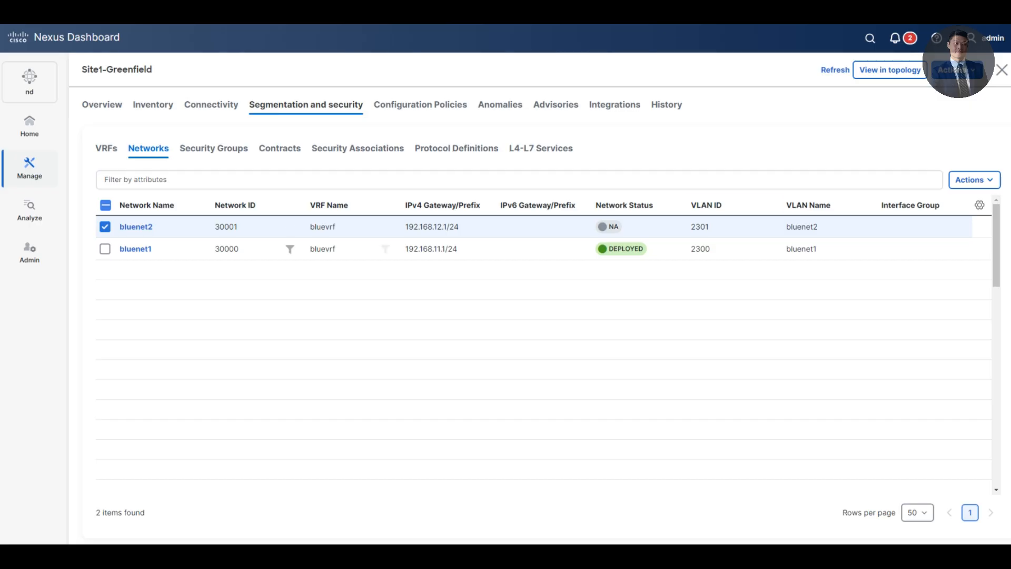
left_click(973, 180)
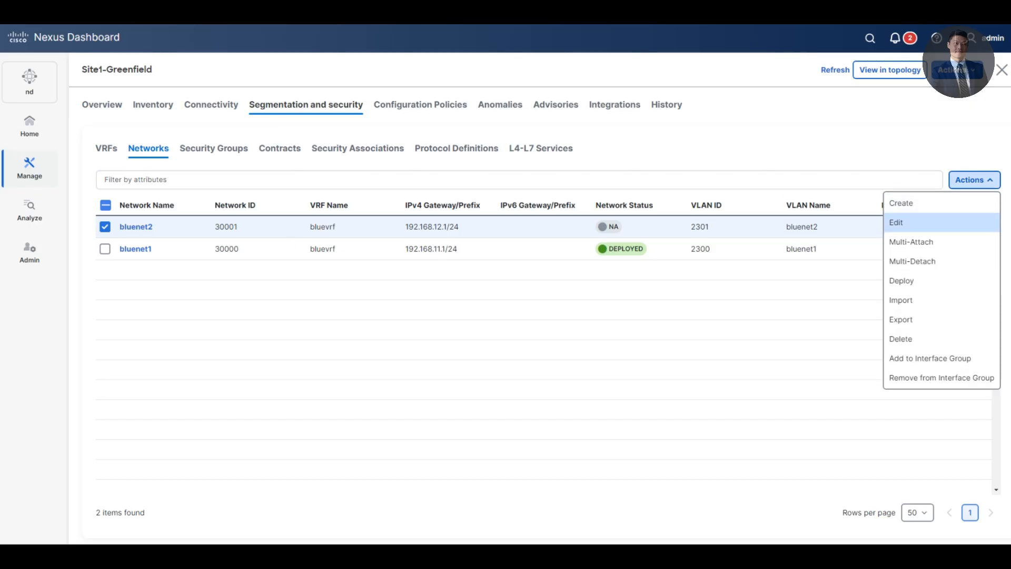
left_click(895, 222)
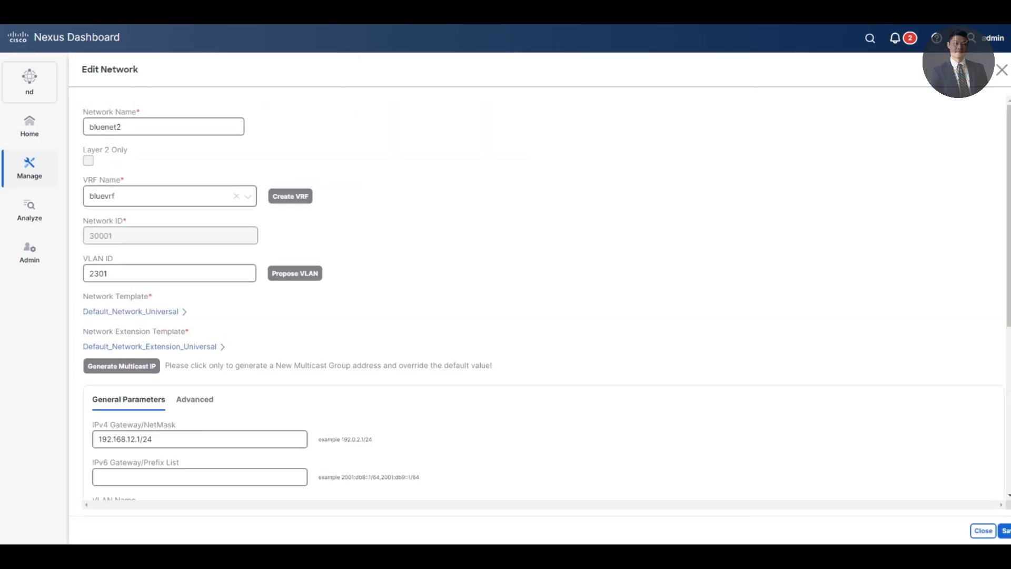
scroll(546, 299, "down", 6)
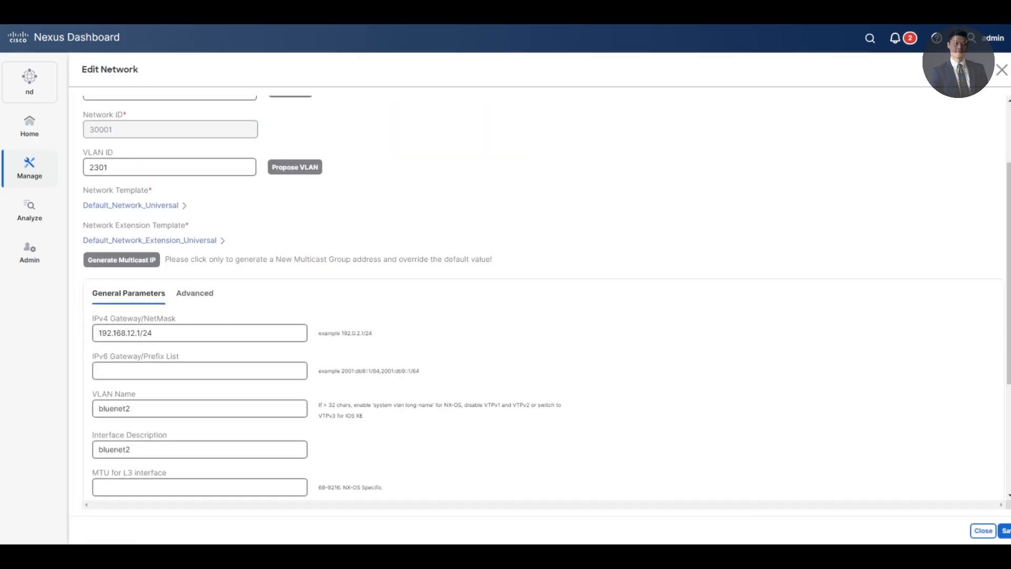
scroll(546, 299, "up", 6)
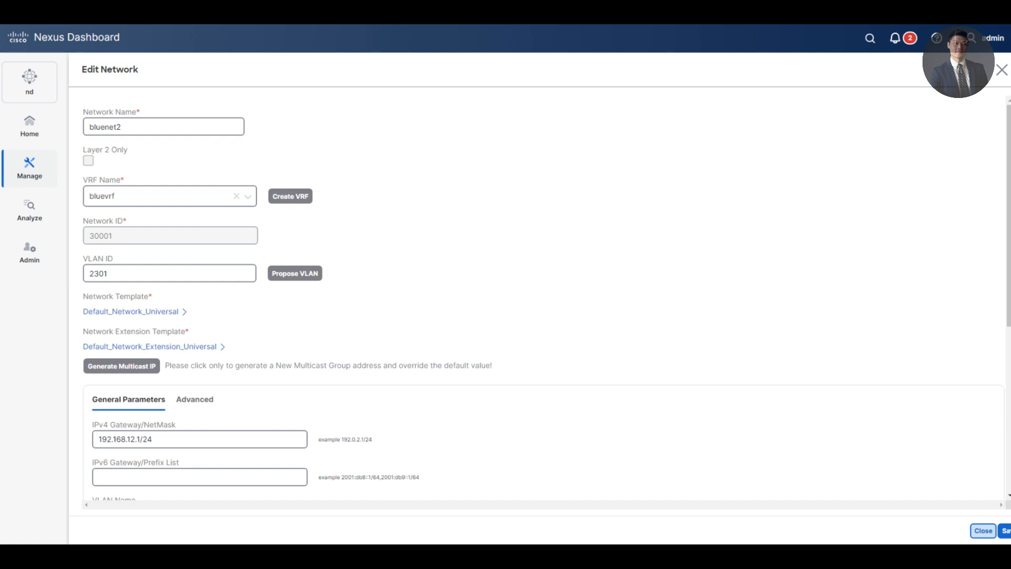
left_click(983, 530)
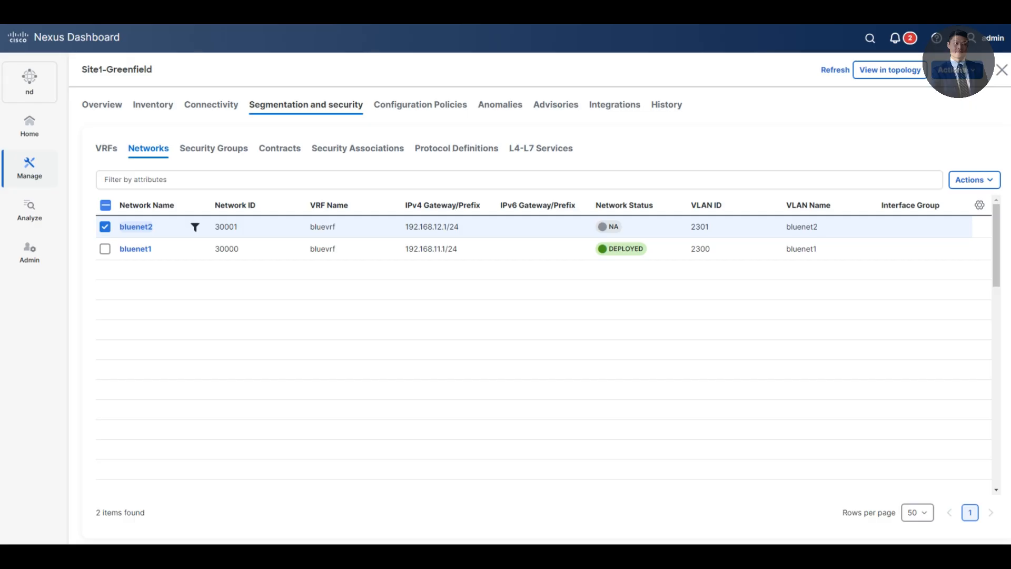
Attach bluenet2 on VLAN 2301 to the leaf pair, selecting Site1-L2's Ethernet1/5, and save the attachment
left_click(135, 226)
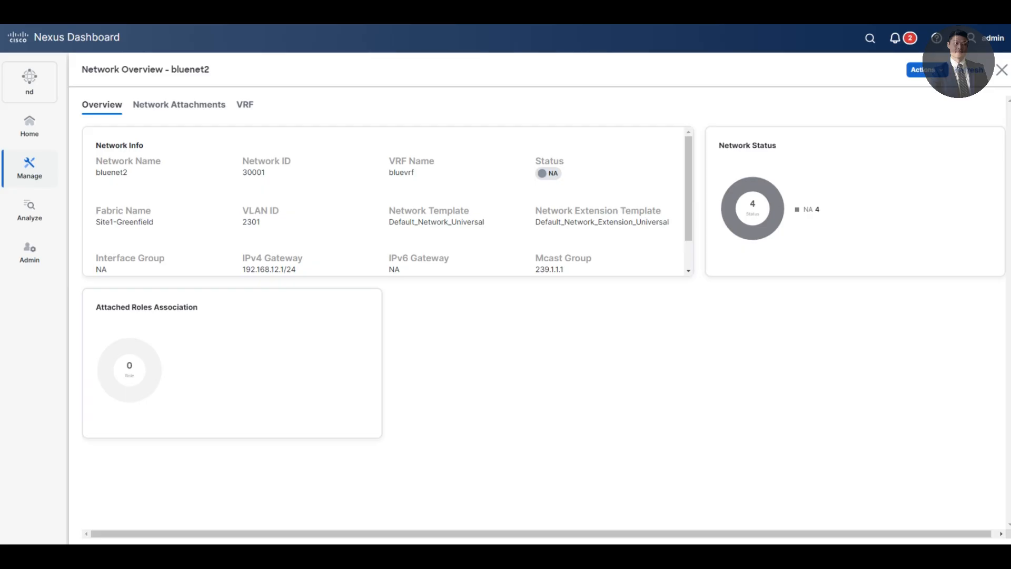
left_click(179, 105)
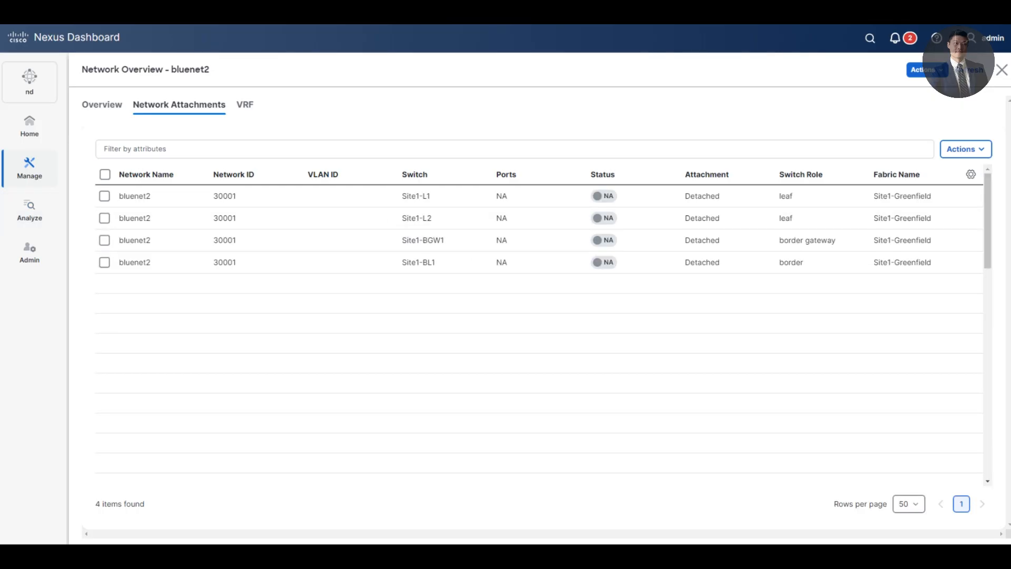
left_click(105, 218)
left_click(965, 149)
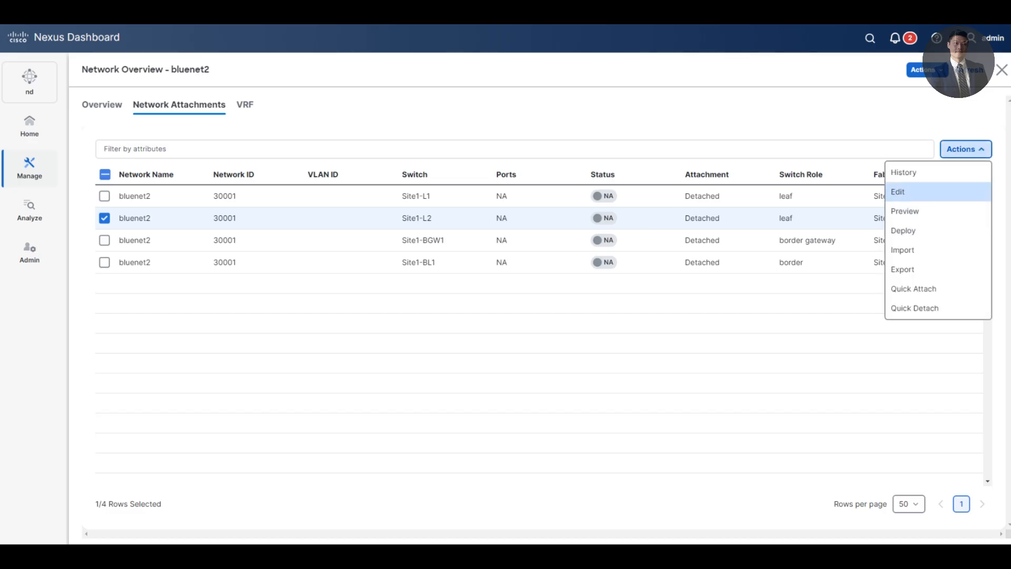
left_click(898, 192)
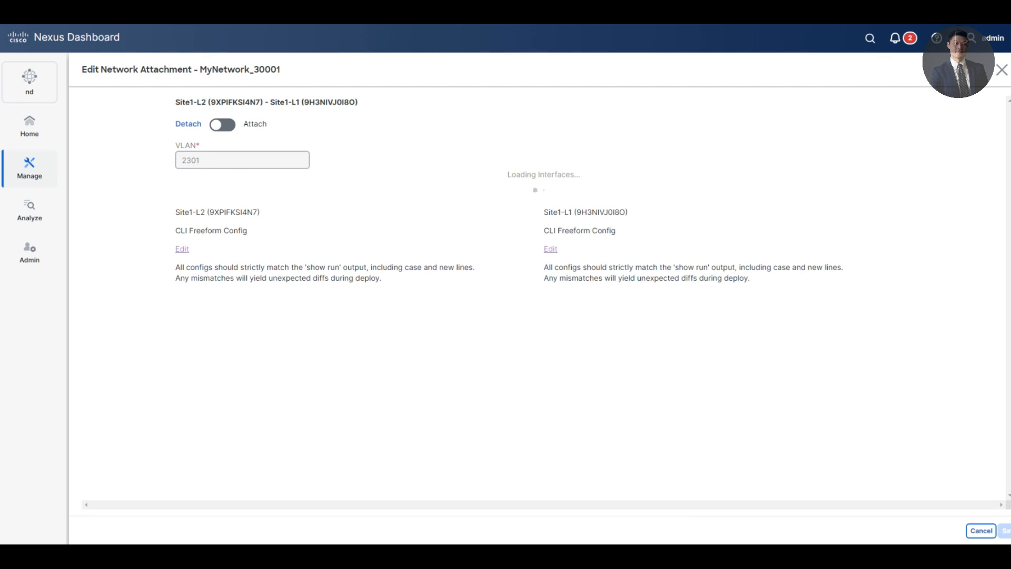
left_click(223, 125)
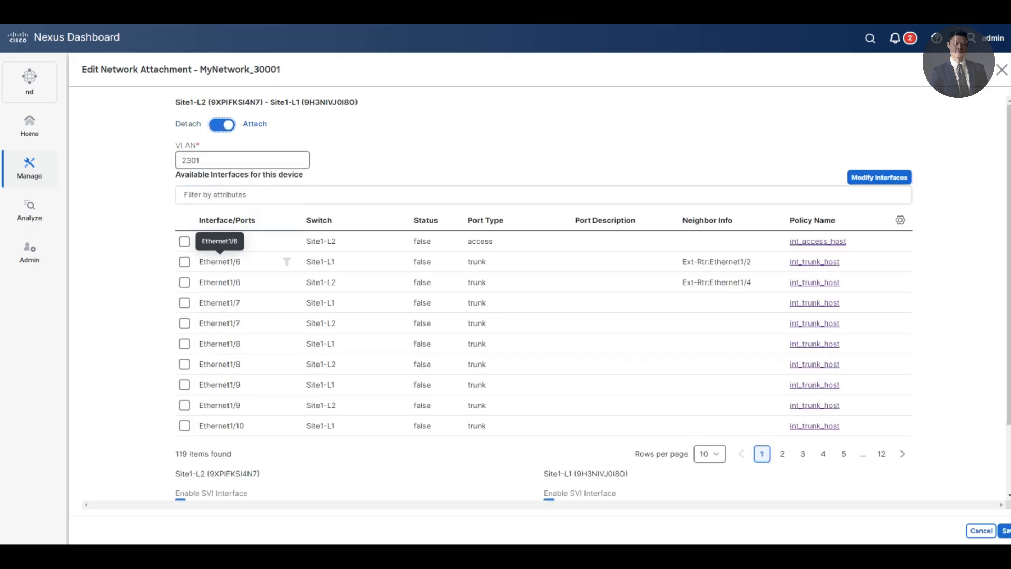
left_click(185, 241)
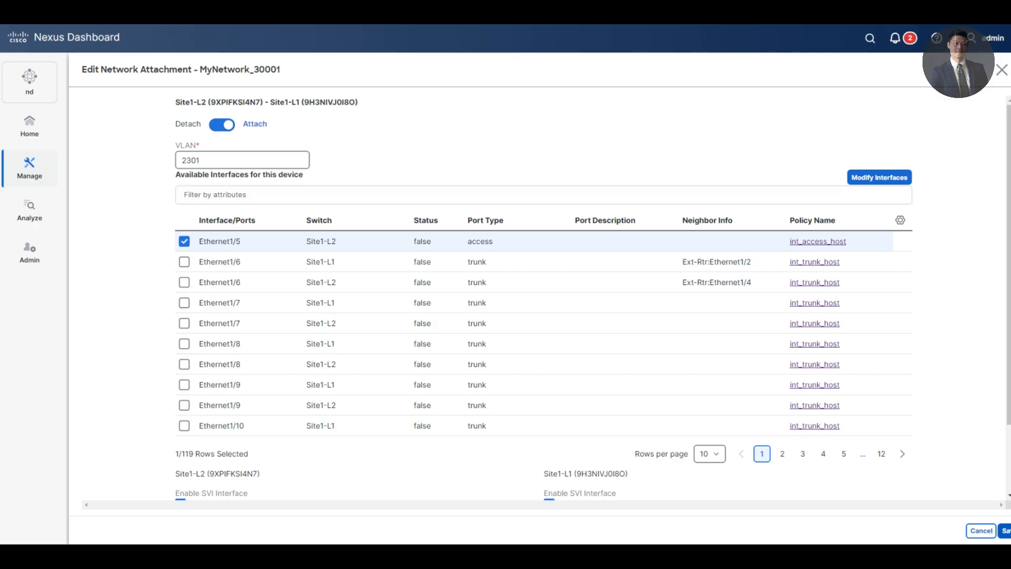
left_click(1005, 531)
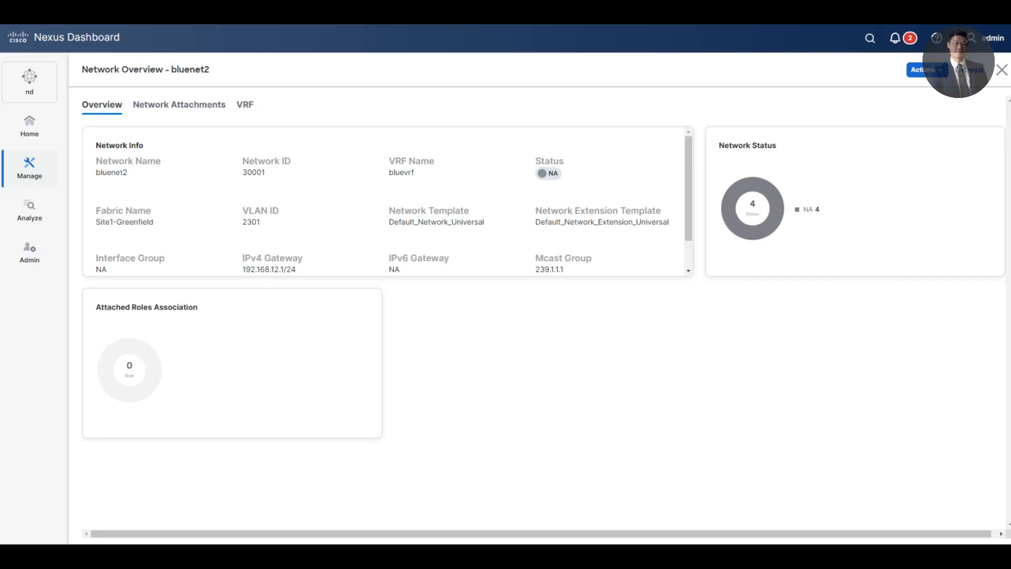
Deploy all pending configuration to the Site1-Greenfield switches, close the deployment, and check the fabric's VRF list
left_click(179, 105)
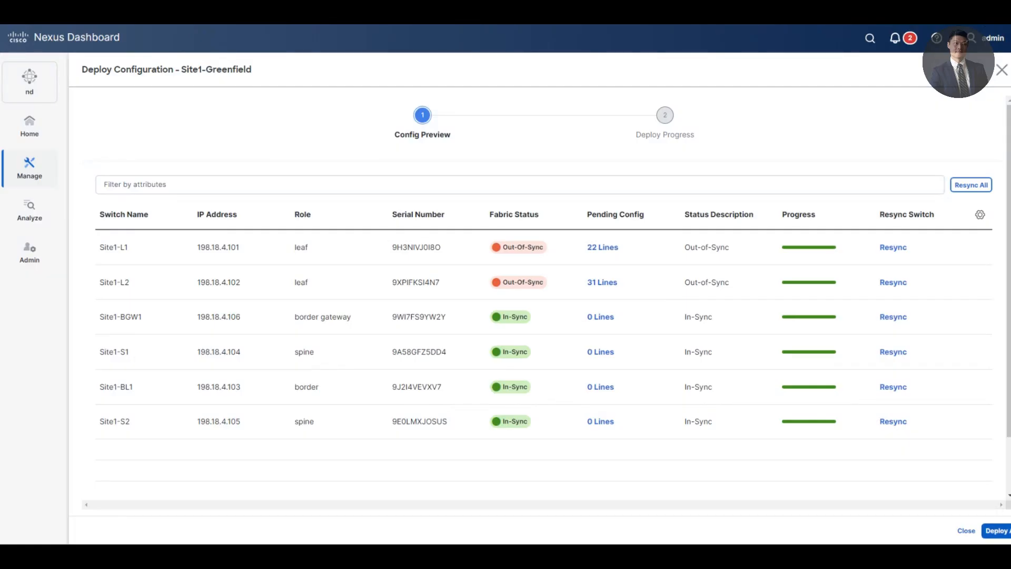
left_click(997, 531)
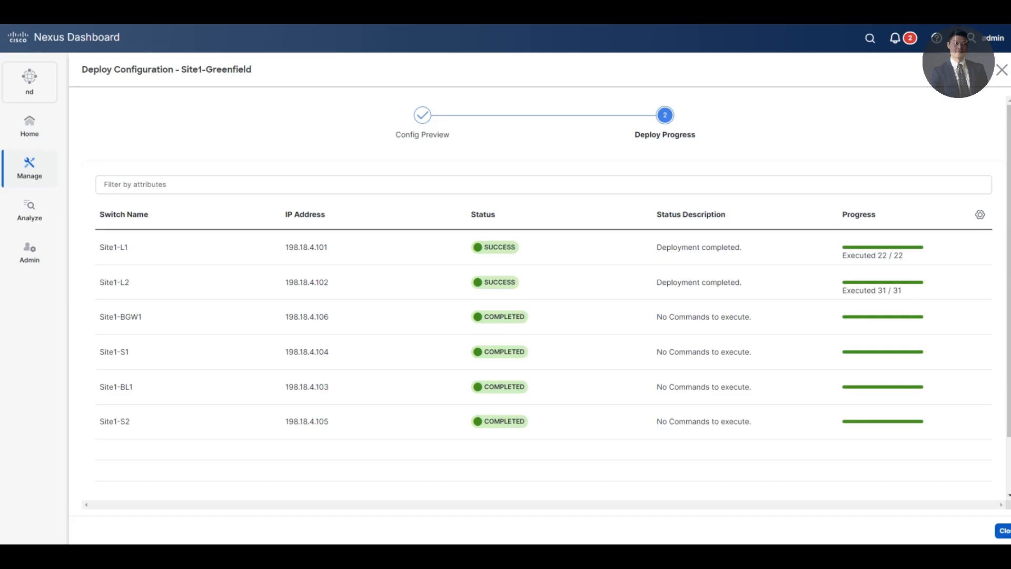
left_click(1002, 531)
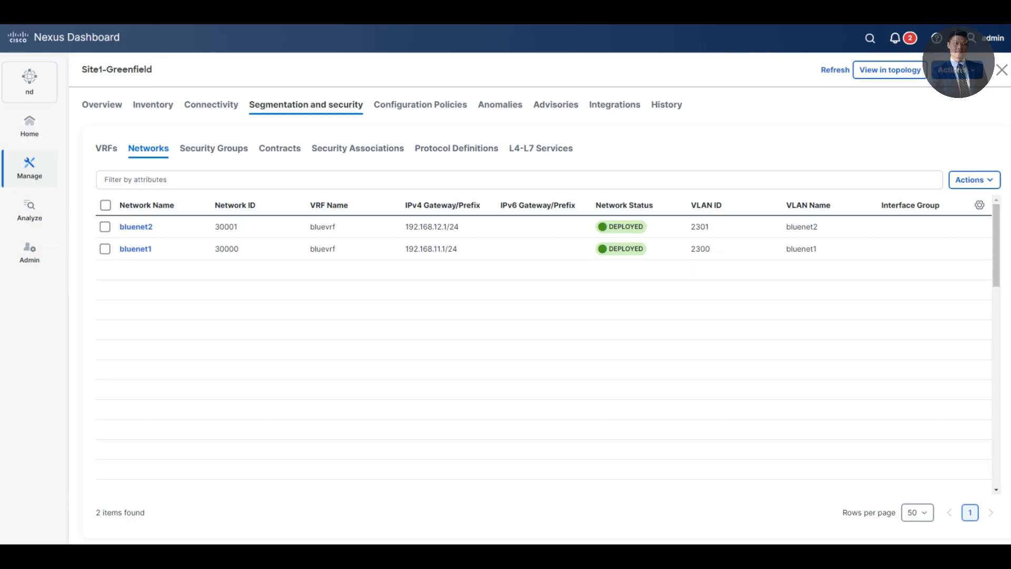
left_click(107, 149)
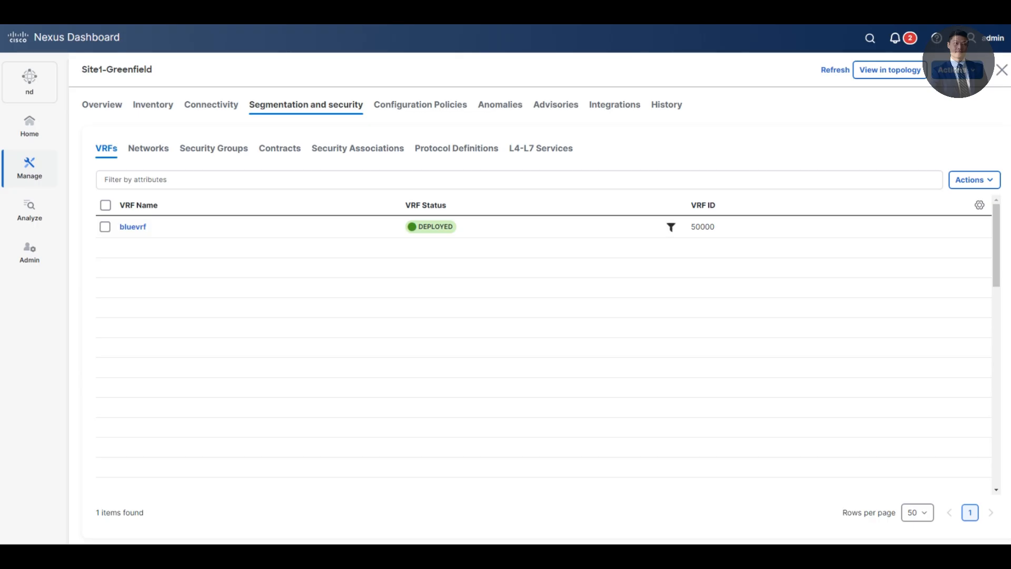
Switch to the Web capture topology drawing and circle the handwritten VRF and L3 VNI 50000 notes and the Site1-GF label
key("alt+Tab")
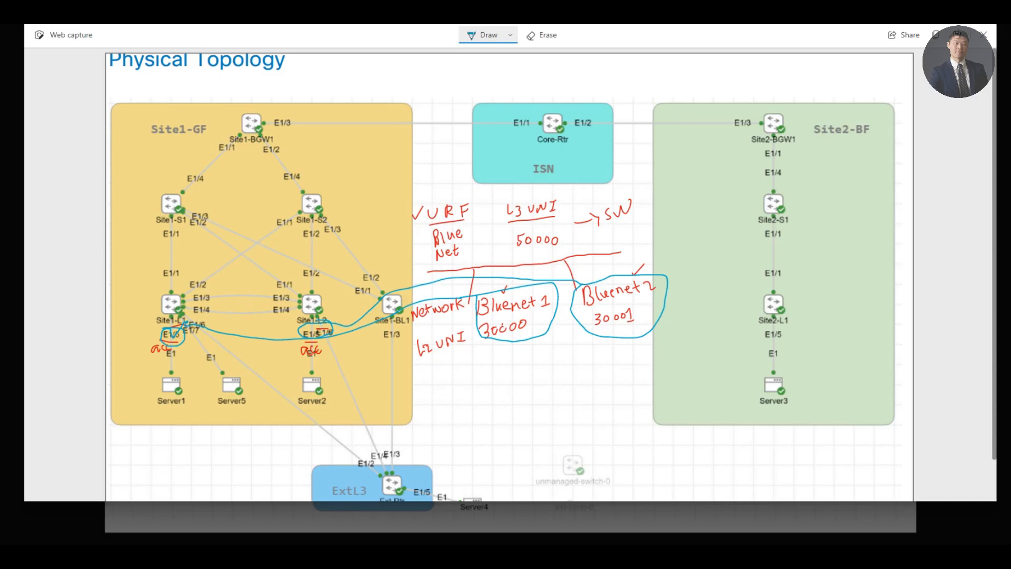
mouse_move(423, 205)
left_mouse_down()
mouse_move(424, 265)
mouse_move(588, 267)
mouse_move(588, 182)
mouse_move(407, 203)
left_mouse_up()
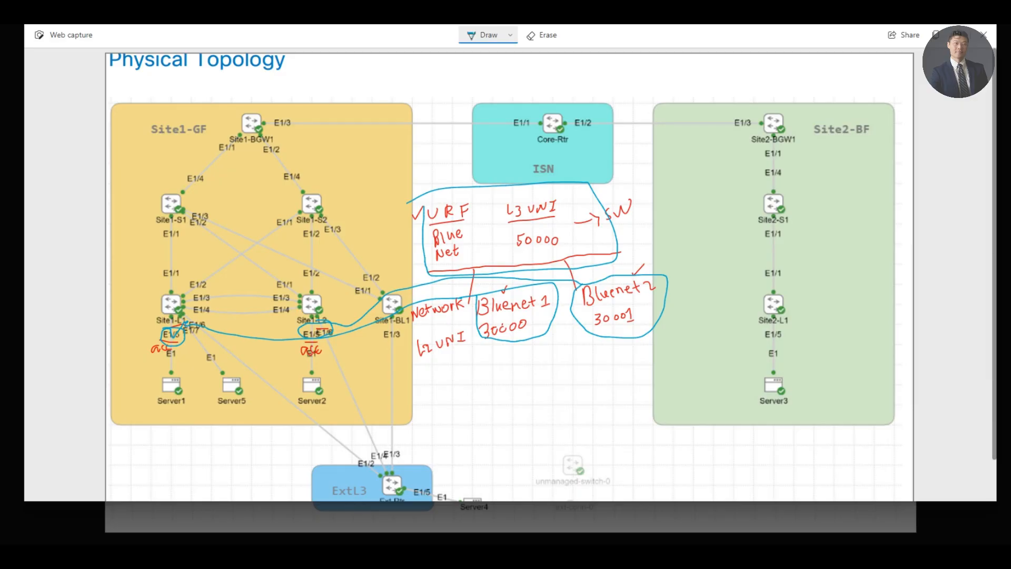
key("alt+Tab")
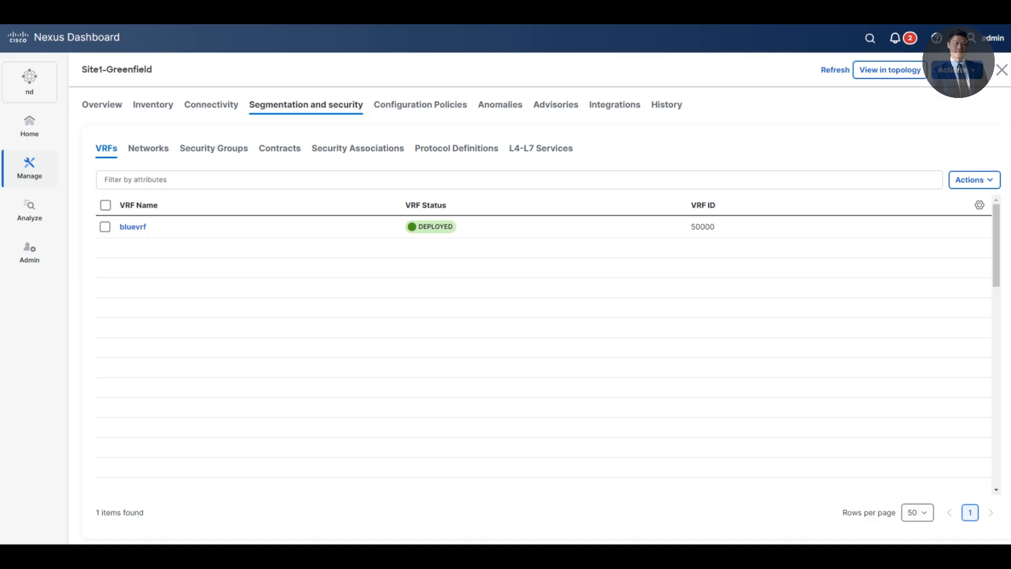
key("alt+Tab")
mouse_move(146, 133)
left_mouse_down()
mouse_move(198, 135)
mouse_move(191, 115)
mouse_move(133, 131)
left_mouse_up()
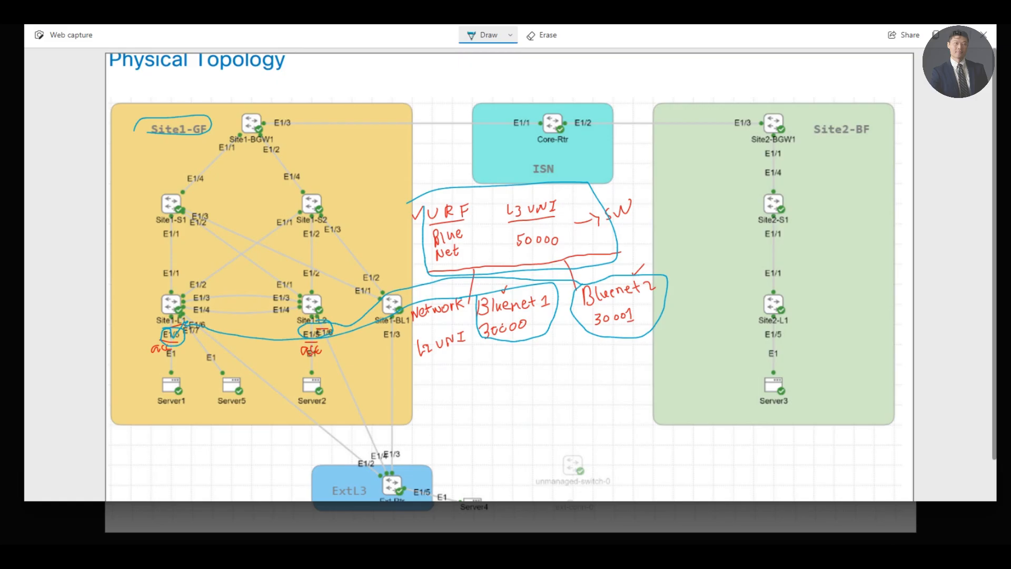
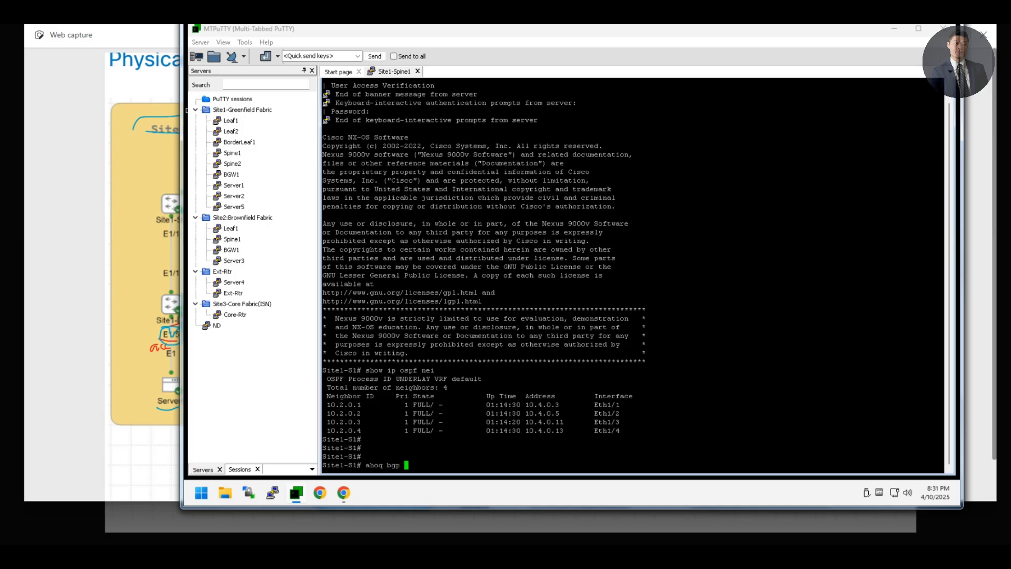
In the MTPuTTY session on Site1-S1, discard the mistyped command and run show bgp l2vpn evpn summary
type("v")
key("BackSpace")
key("BackSpace")
key("BackSpace")
key("BackSpace")
key("BackSpace")
key("BackSpace")
key("BackSpace")
key("BackSpace")
key("BackSpace")
key("BackSpace")
key("BackSpace")
key("BackSpace")
type("show bgp l2vpn evpn summary")
key("Return")
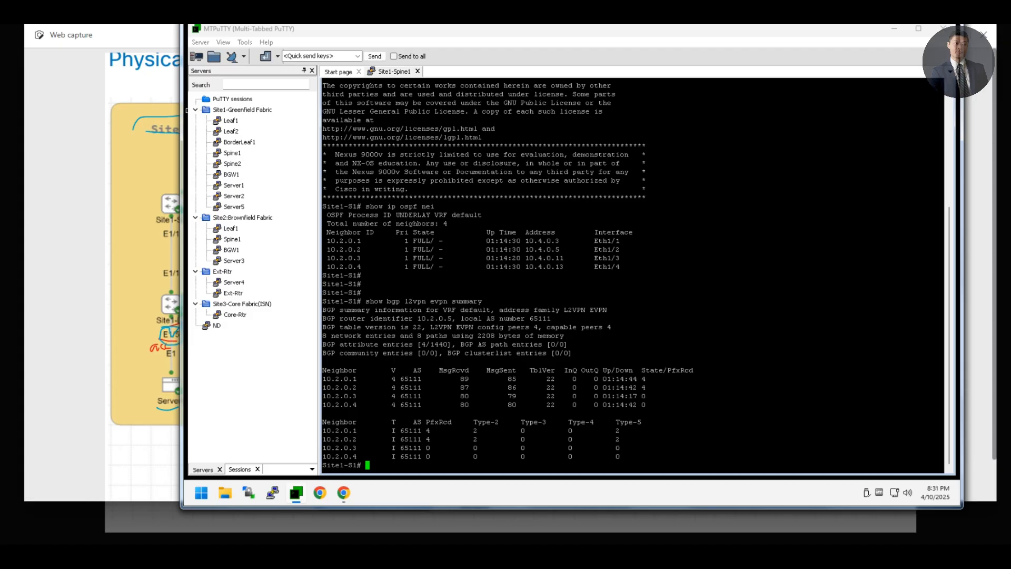
Open the Site1-Greenfield Leaf1 session, run show vpc, and examine the peer adjacency and consistency statuses
double_click(230, 121)
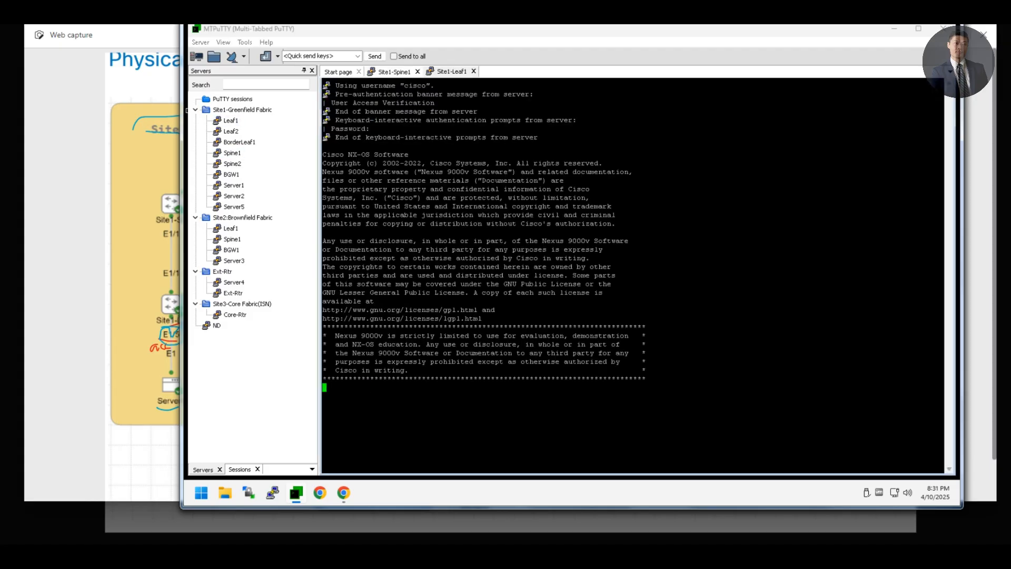
key("Return")
key("Return")
type("show vpc")
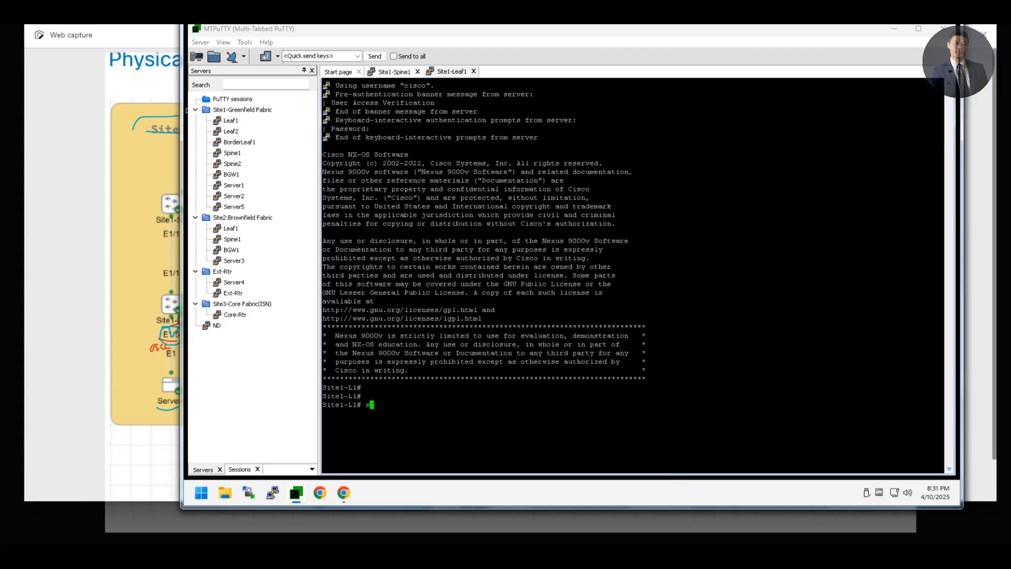
key("Return")
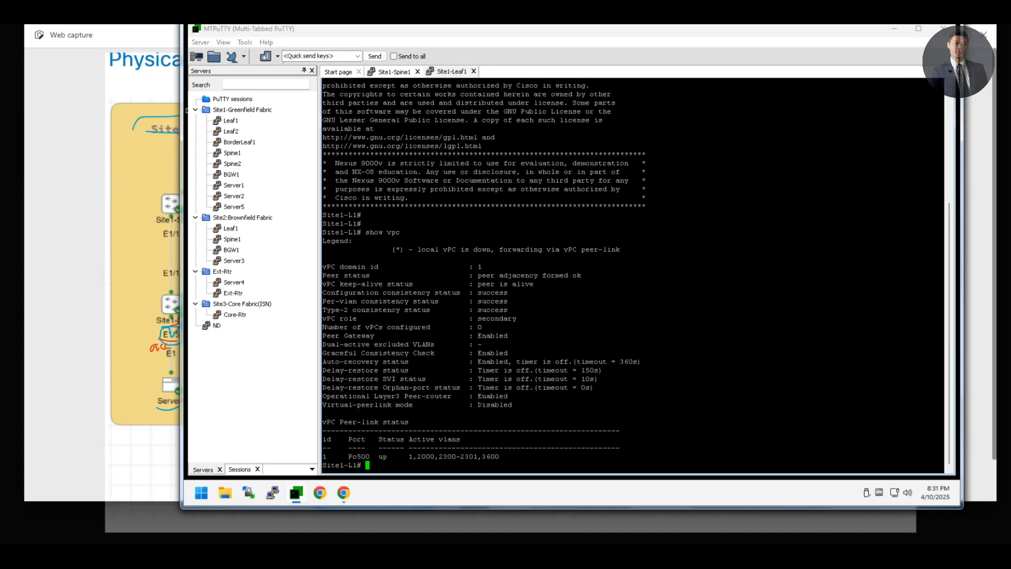
left_click_drag(490, 275, 572, 275)
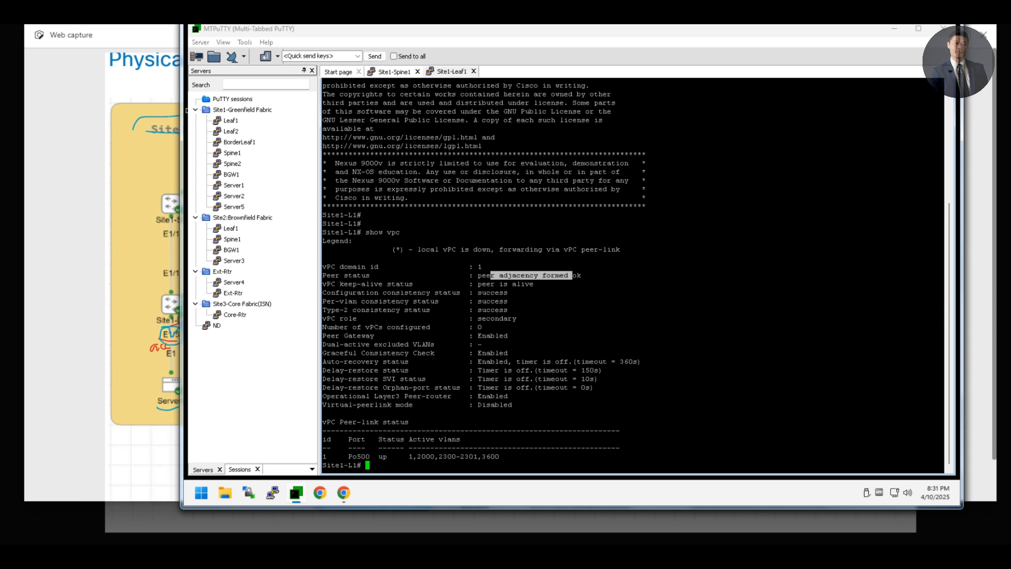
left_click_drag(486, 293, 505, 327)
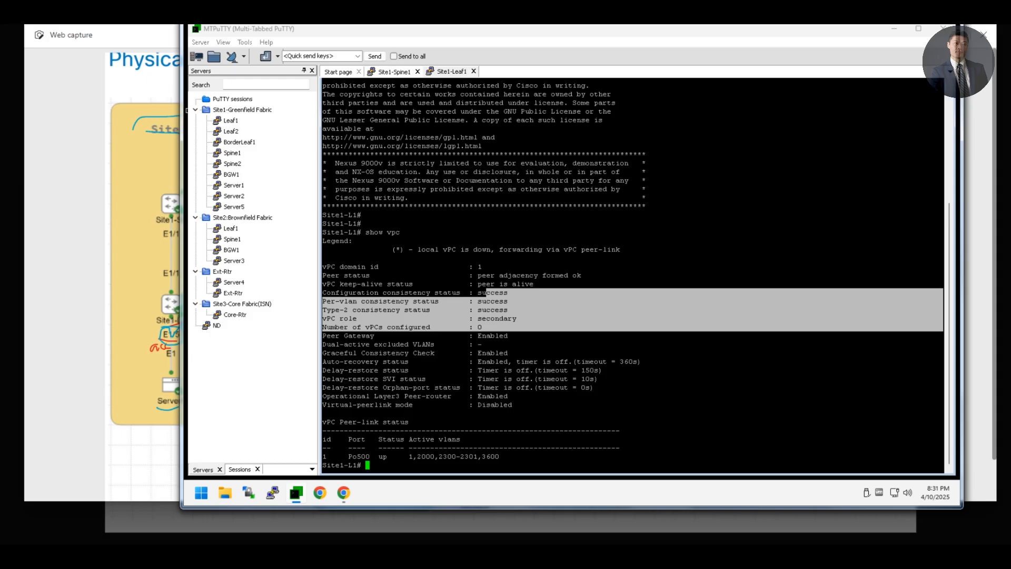
Run show nve vni on Site1-L1 and examine the listed VNIs
type("show nve vni")
key("Return")
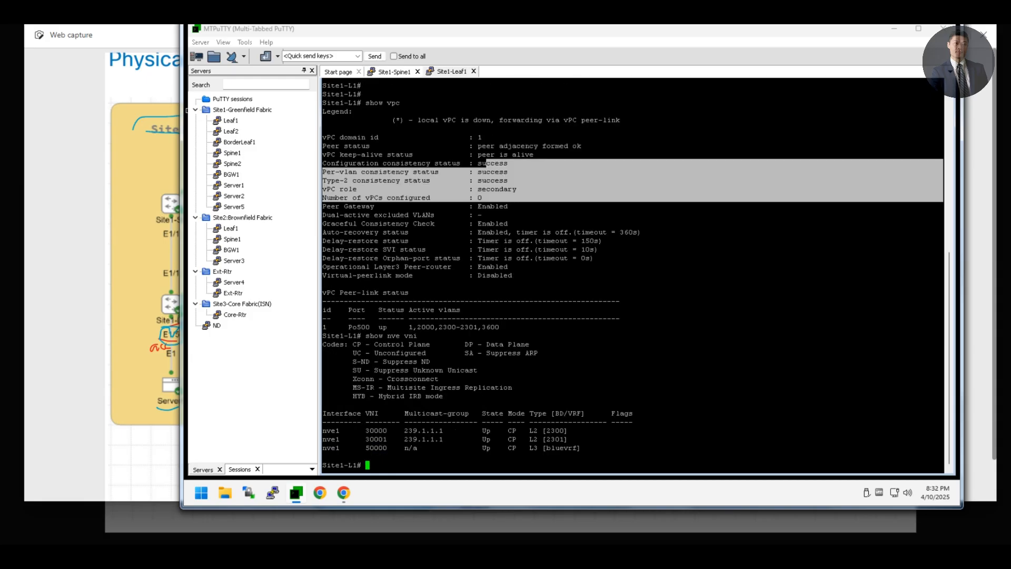
left_click_drag(370, 361, 542, 421)
left_click(542, 423)
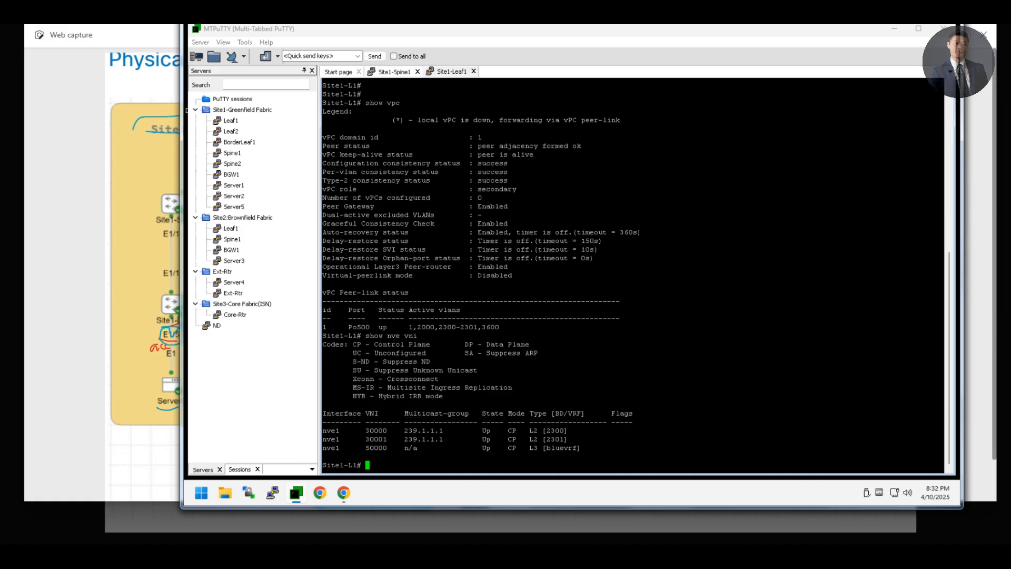
Highlight the nve1 rows for VNIs 30000, 30001 and 50000 in the Site1-L1 output and examine their types
left_click_drag(347, 430, 943, 439)
mouse_move(570, 439)
left_mouse_down()
mouse_move(476, 447)
mouse_move(563, 448)
left_mouse_up()
left_click(477, 447)
left_click(563, 447)
Switch to the Web capture topology drawing and sketch the traffic path between Server1 and Server2 through Site1-L1 and Site1-L2
left_click(115, 387)
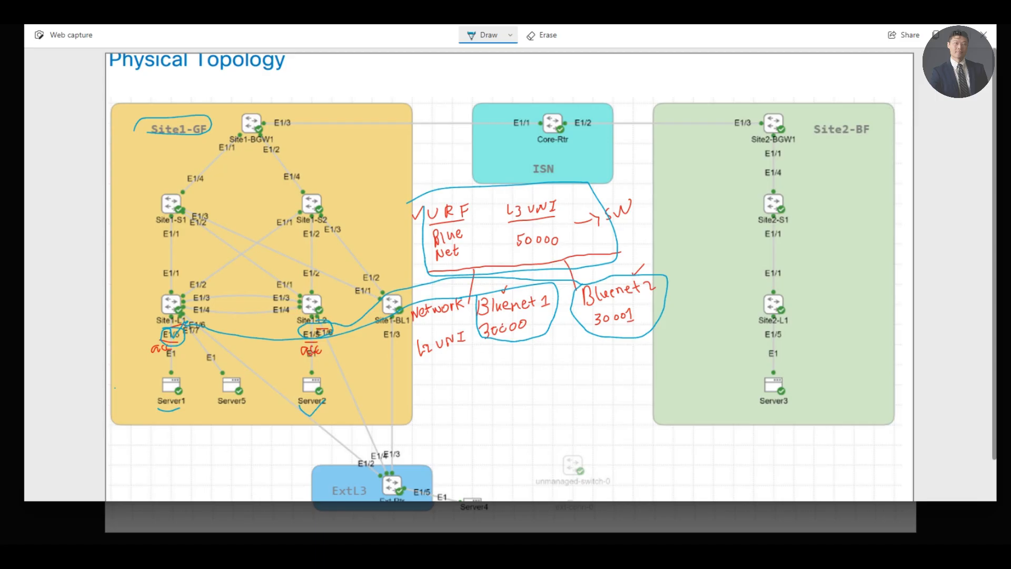
left_click_drag(178, 333, 179, 384)
mouse_move(242, 274)
left_mouse_down()
mouse_move(312, 309)
mouse_move(322, 402)
mouse_move(345, 379)
left_mouse_up()
left_click_drag(247, 274, 184, 303)
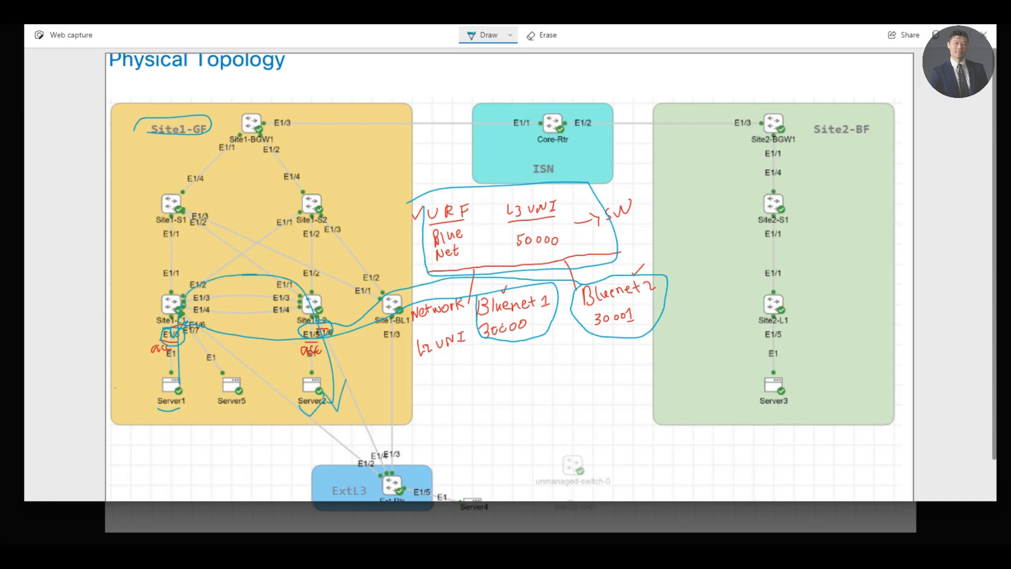
Switch to MTPuTTY, open the Site1-Greenfield Server1 session, and try pinging 192.168.12.11 before stopping it
key("alt+Tab")
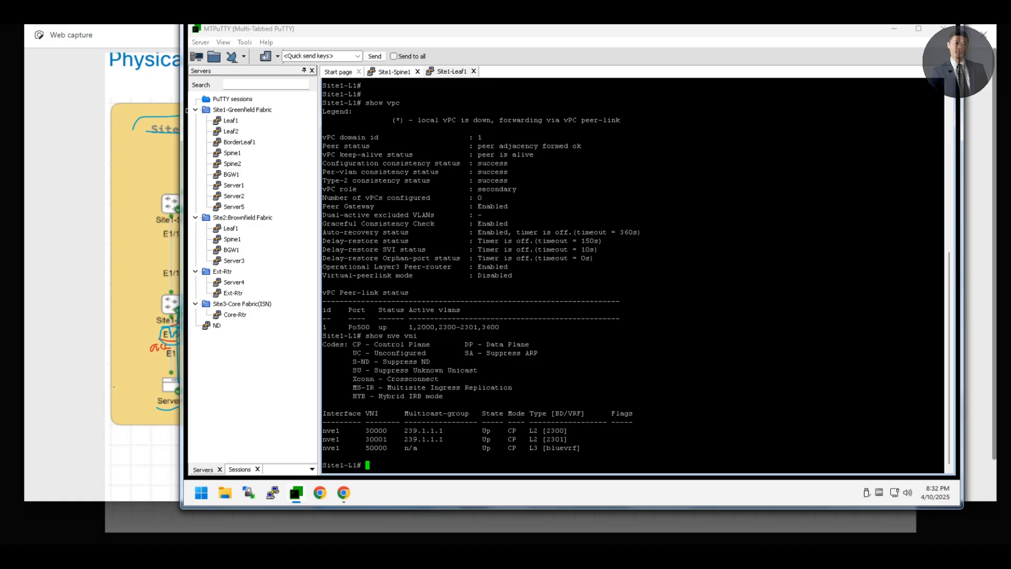
double_click(234, 185)
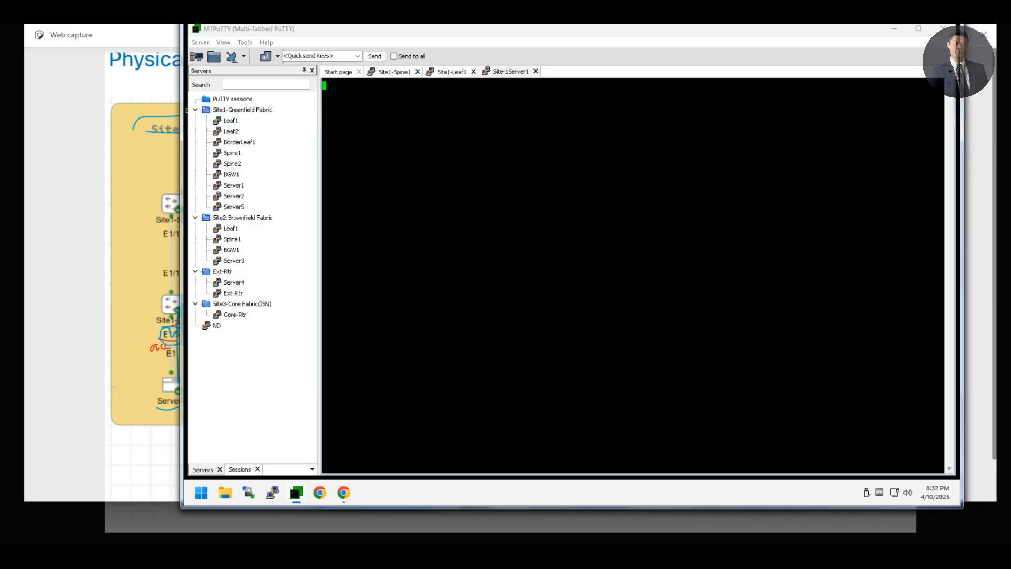
left_click(518, 324)
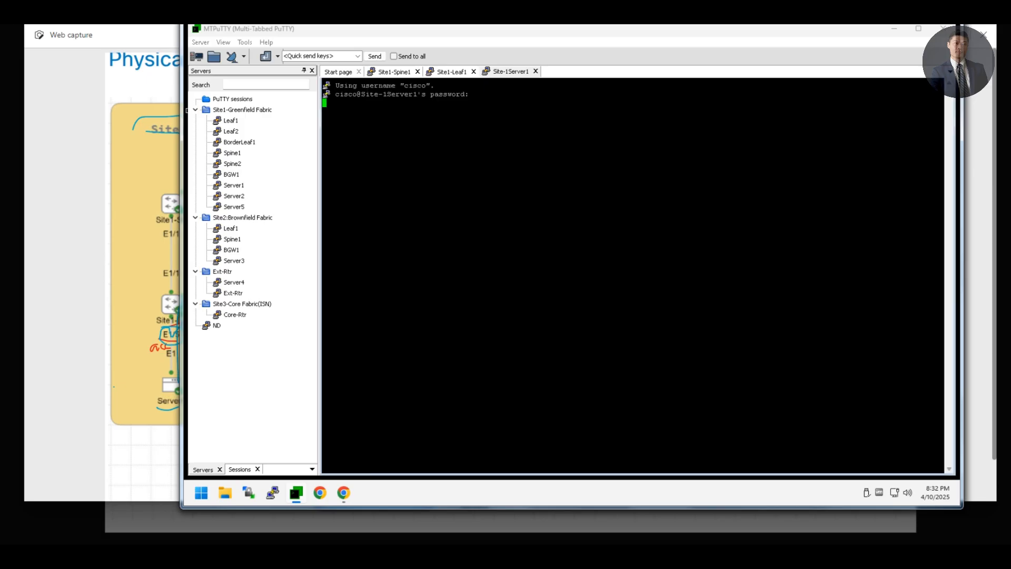
type("ping ")
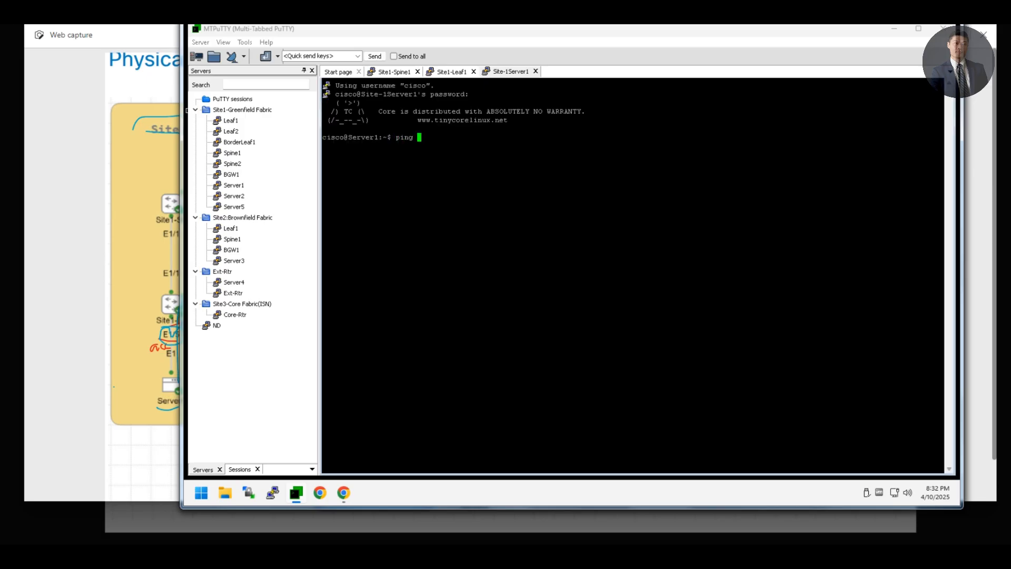
type("192.168.12.11")
key("Return")
key("ctrl+c")
Ping 192.168.12.22 from Server1 and stop the ping after several replies
key("Up")
key("BackSpace")
key("BackSpace")
type("22")
key("Return")
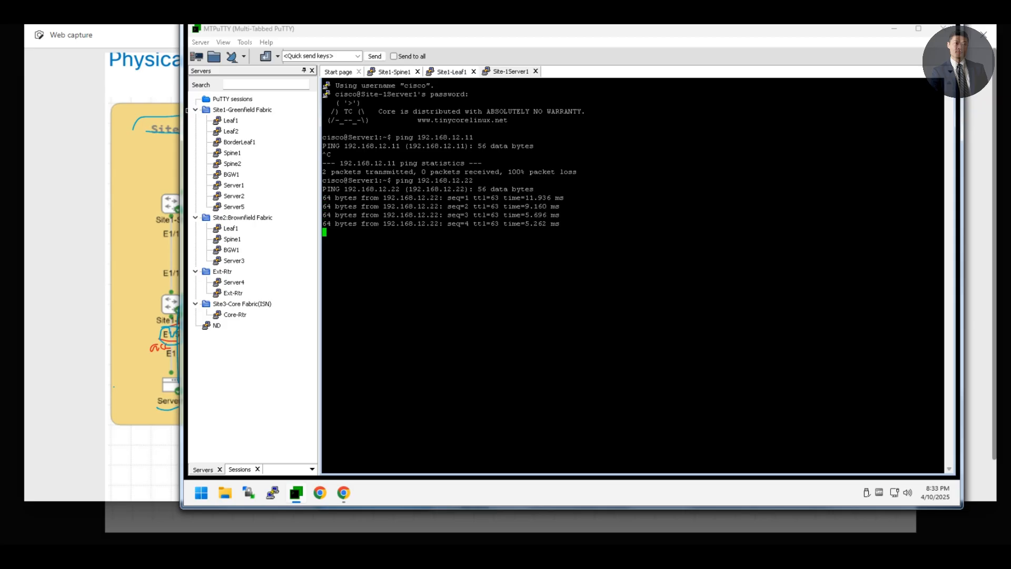
key("ctrl+c")
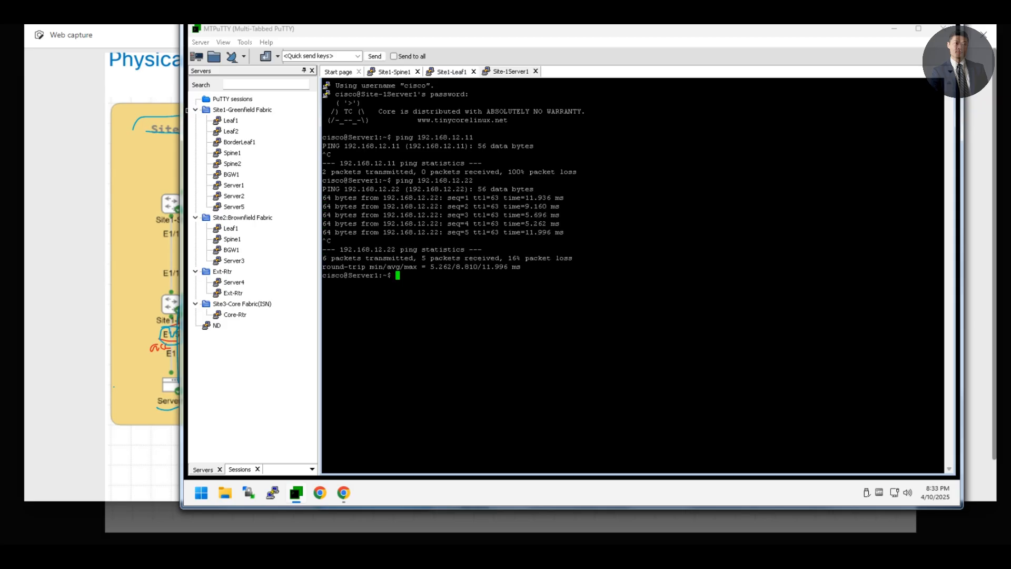
Run ifconfig on Server1 and highlight the IP address of interface eth1
type("if")
key("BackSpace")
type("pconfig")
key("Return")
type("ifconfig")
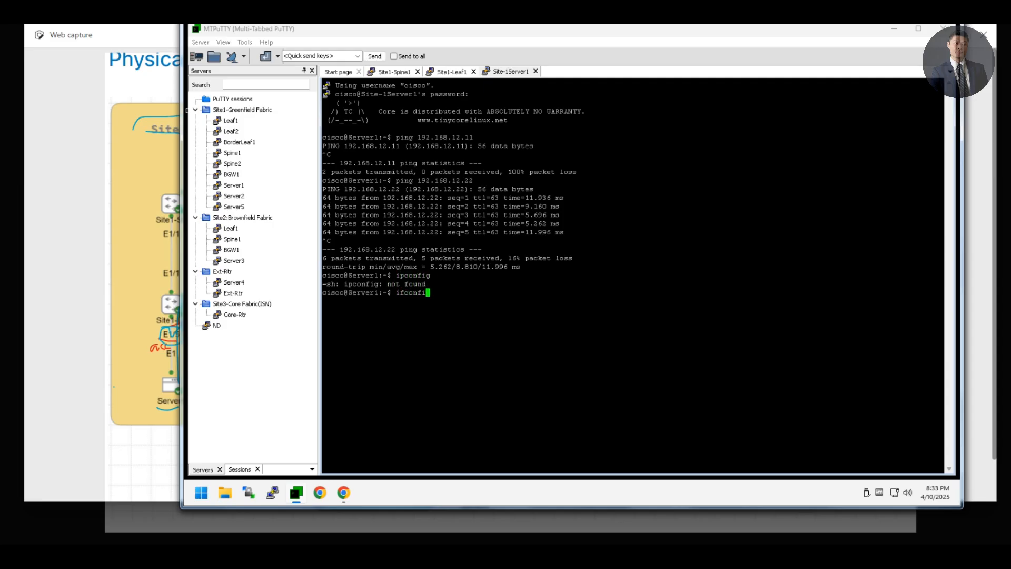
key("Return")
left_click_drag(387, 155, 516, 154)
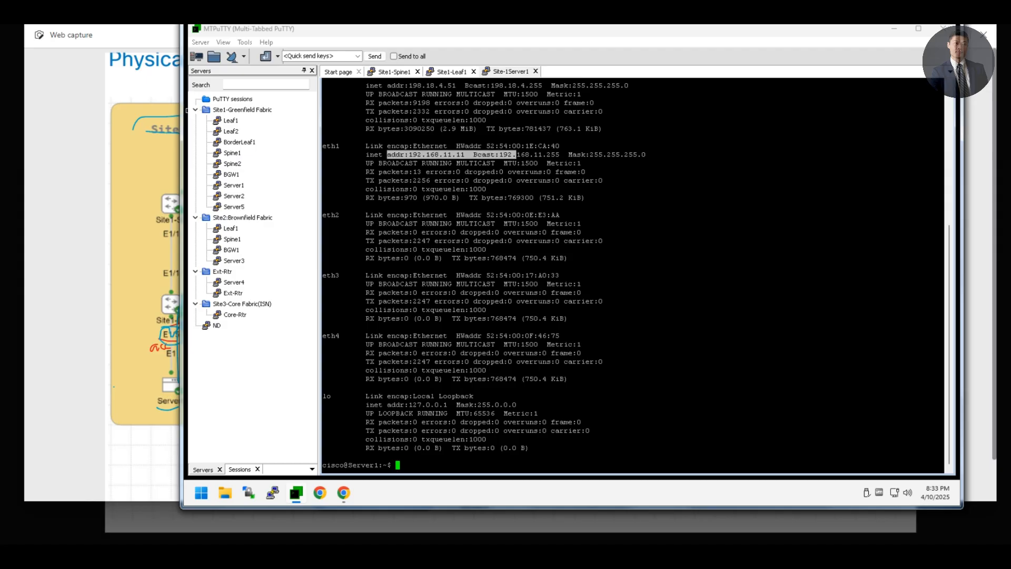
Underline Server1 and Server2 in the Web capture topology drawing
mouse_move(162, 415)
left_mouse_down()
mouse_move(161, 424)
mouse_move(179, 413)
left_mouse_up()
mouse_move(303, 421)
left_mouse_down()
mouse_move(301, 437)
mouse_move(320, 419)
mouse_move(329, 425)
left_mouse_up()
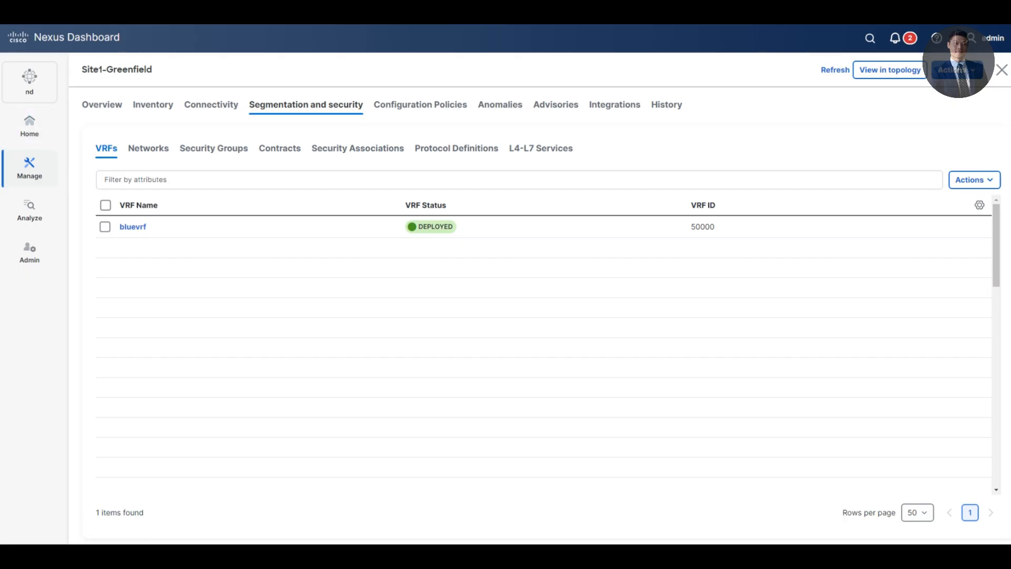
In Nexus Dashboard, open the Site1-Greenfield topology from Home, show its Config-Sync Status, and examine the link between Site1-S2 and Site1-BGW1
left_click(30, 127)
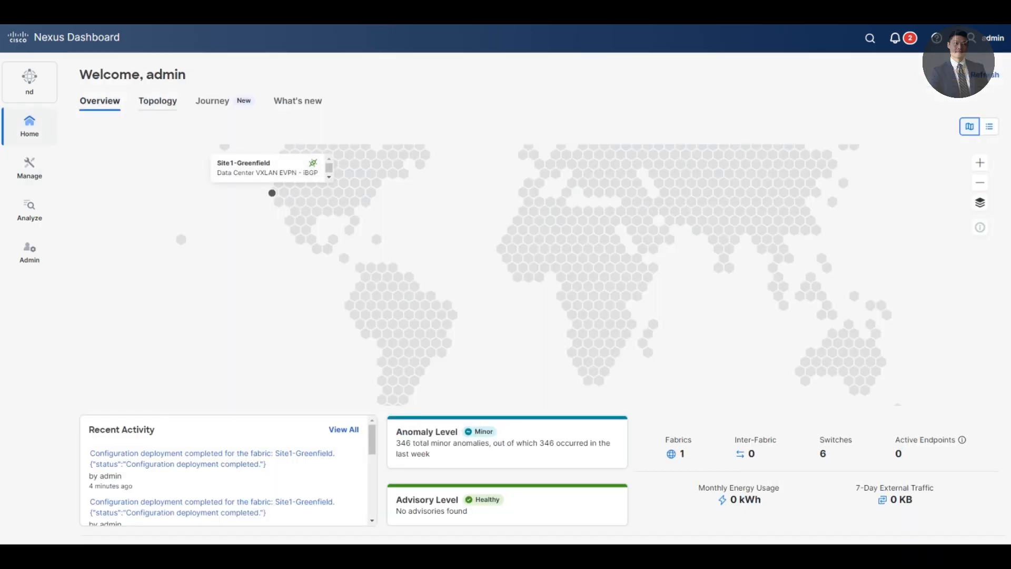
left_click(157, 101)
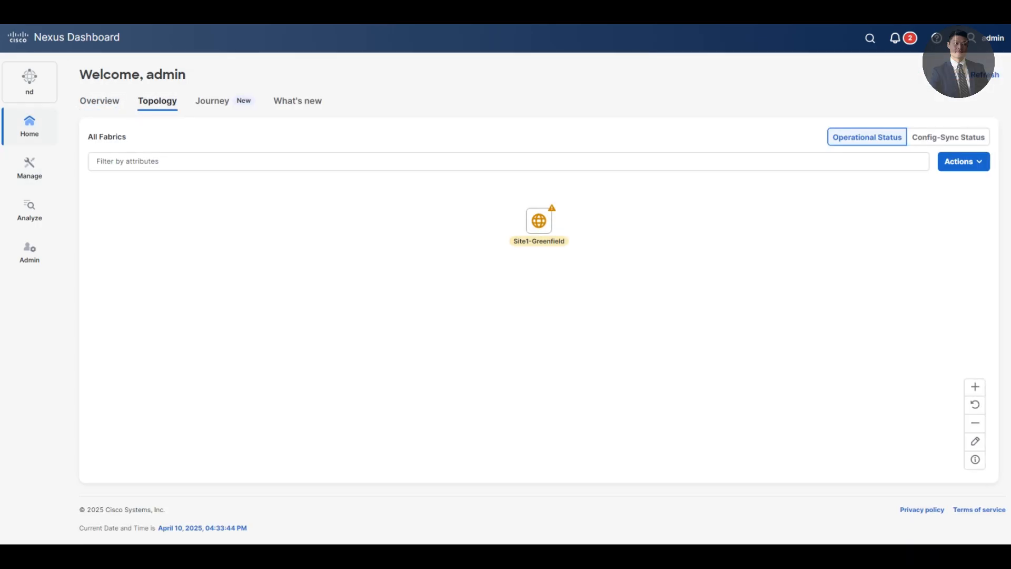
double_click(539, 222)
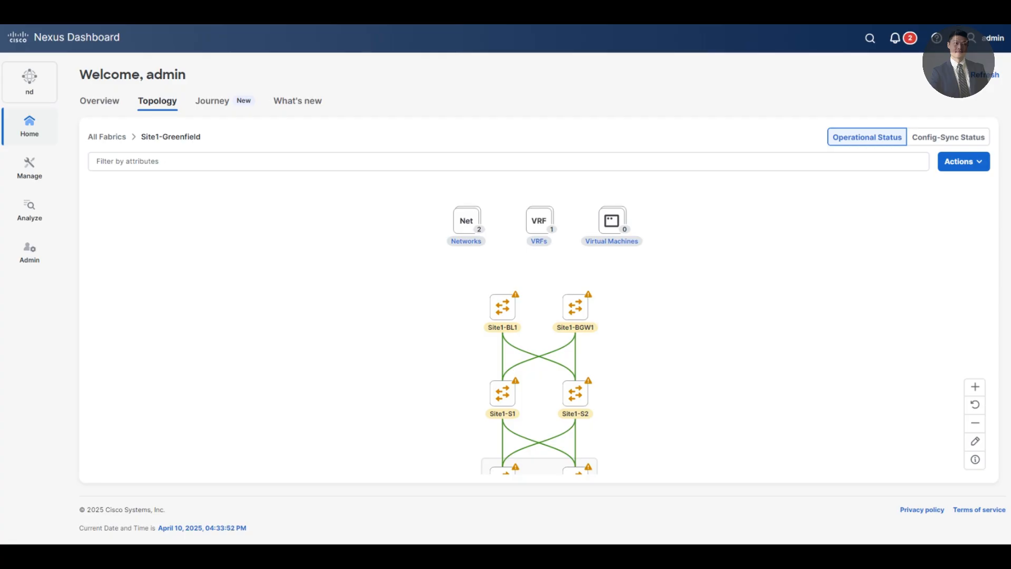
left_click(948, 136)
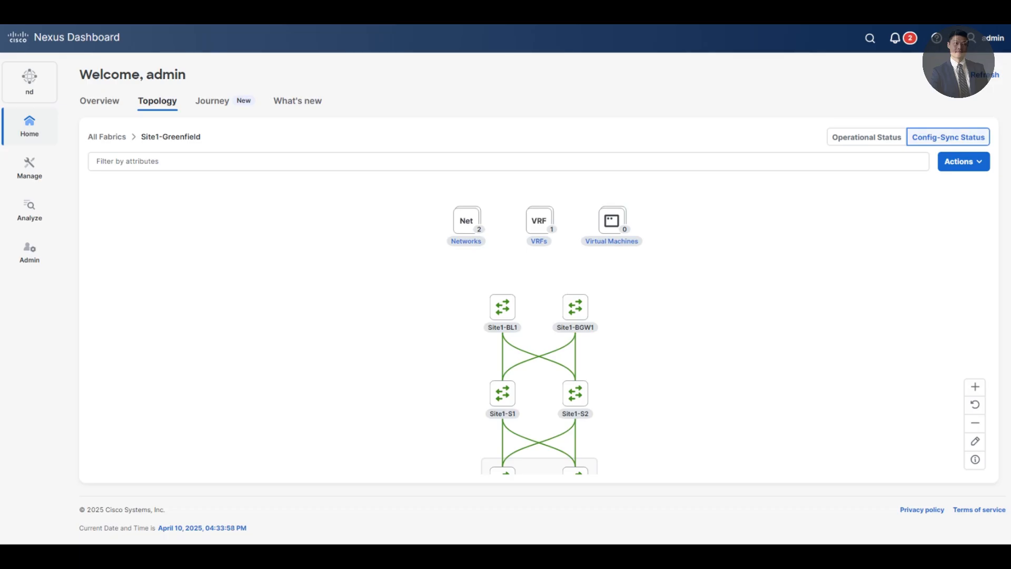
scroll(539, 337, "down", 2)
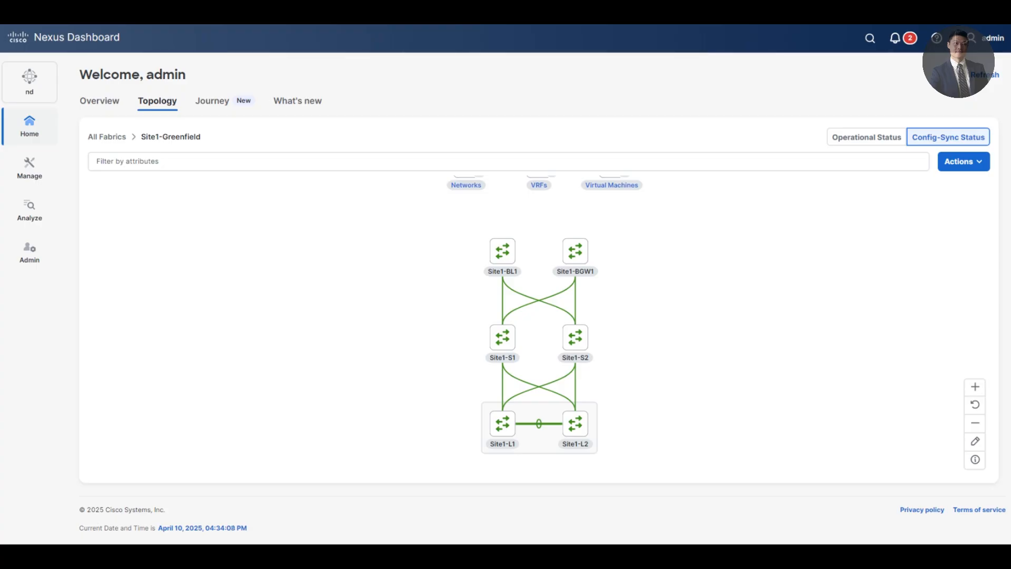
mouse_move(575, 301)
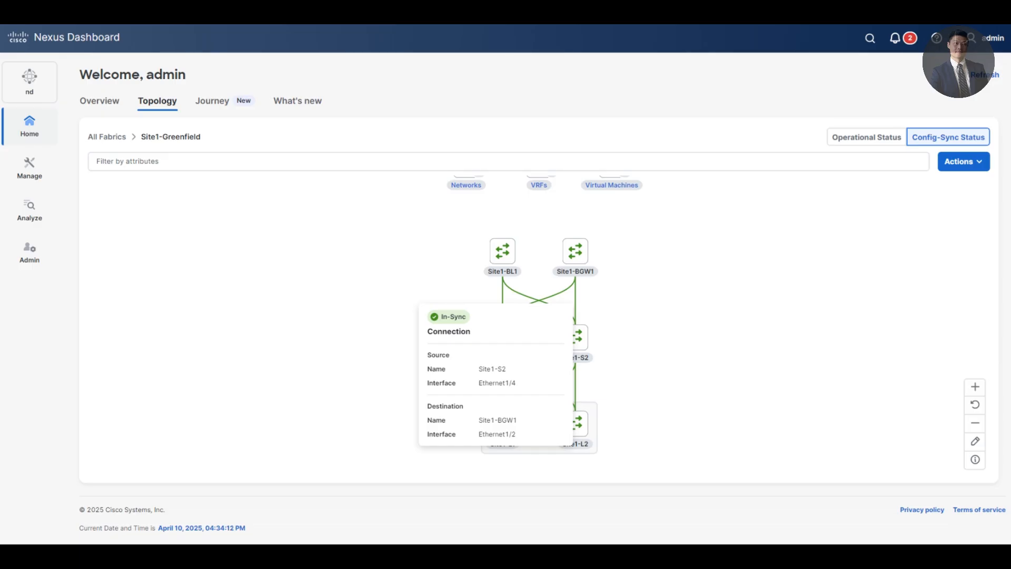